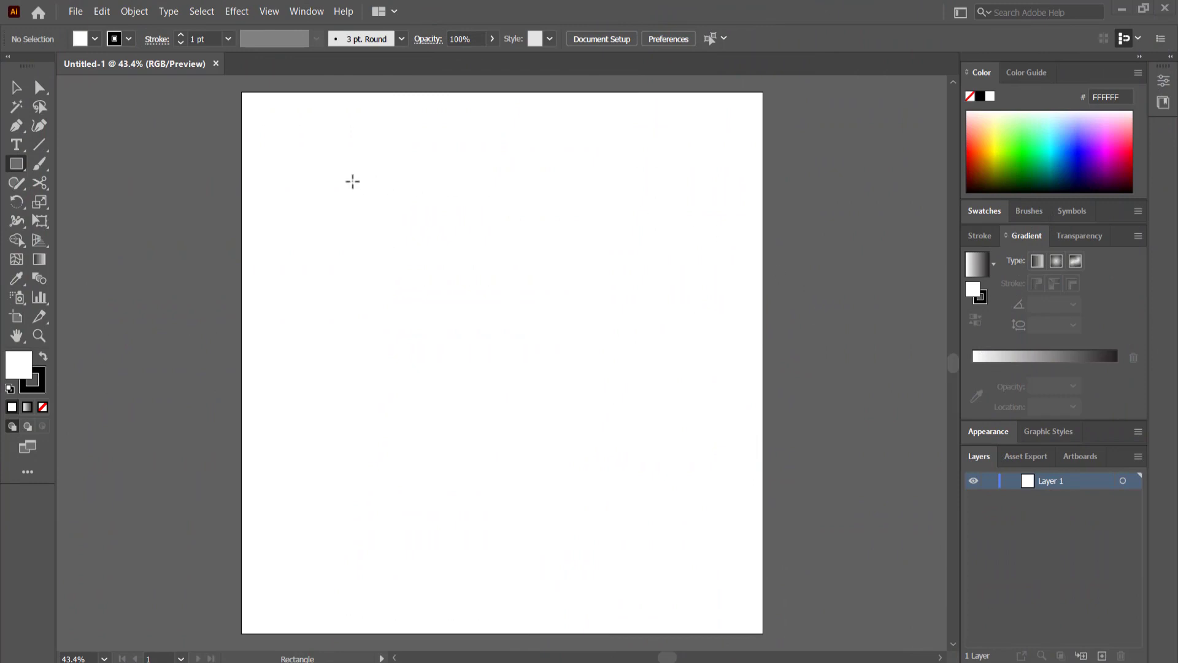
- Place a point text object near the centre of the blank artboard with the Type tool
key(t)
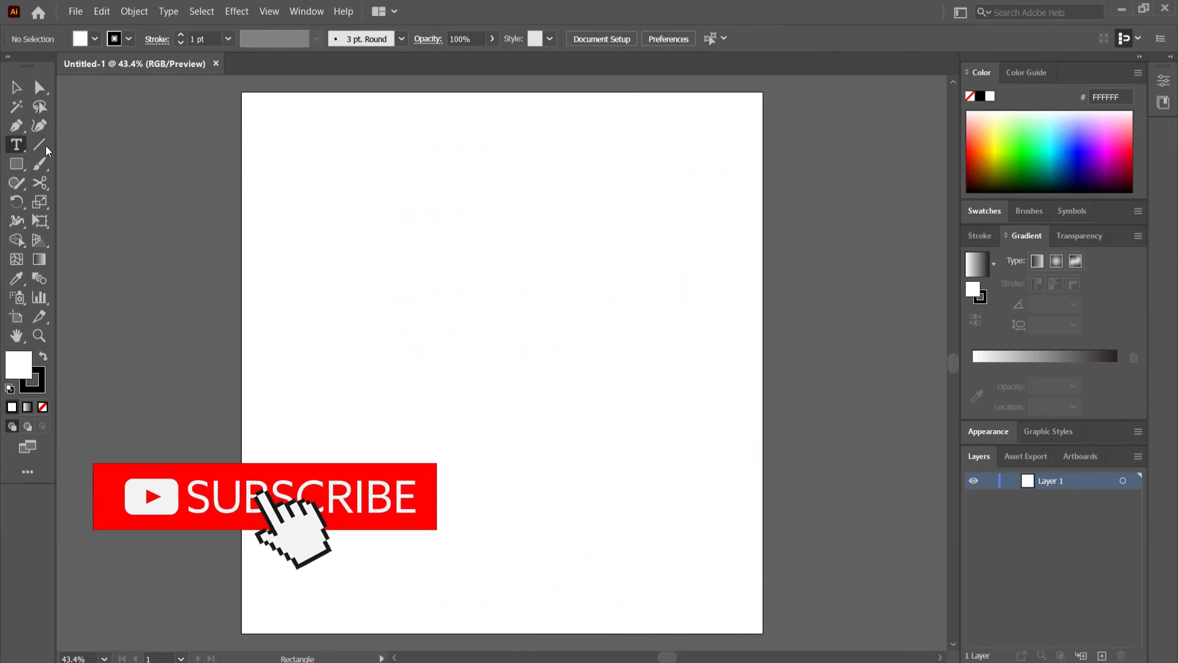
click(461, 347)
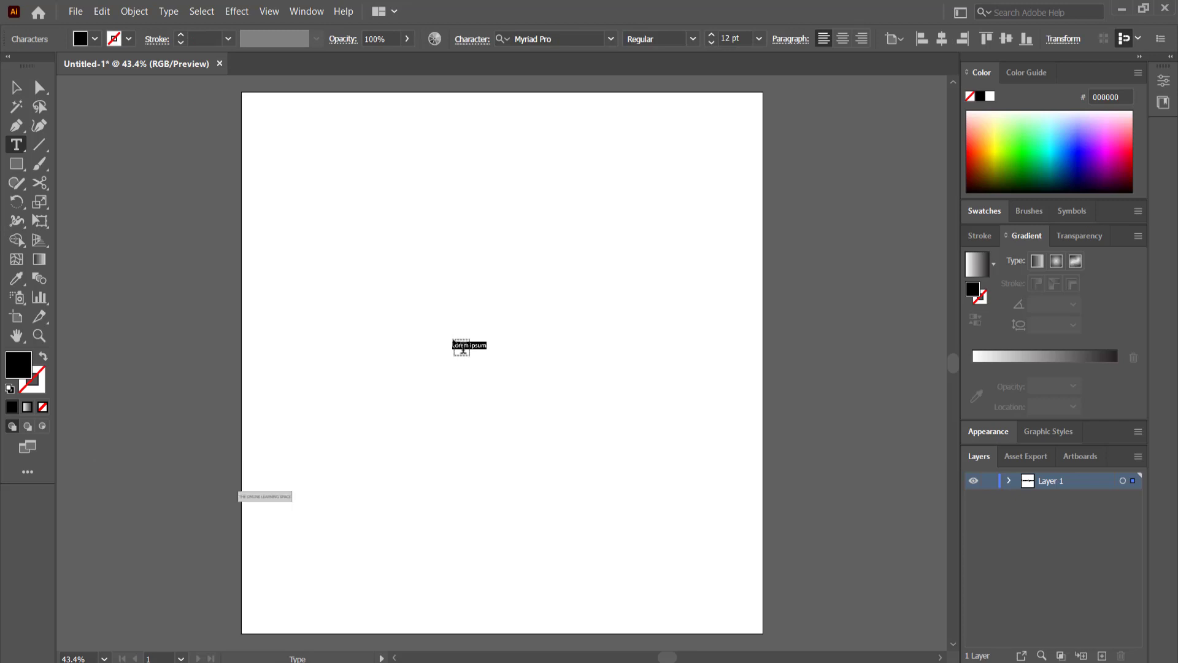
- Type 'hello' and set it in the Indesign Signature font
text(hello)
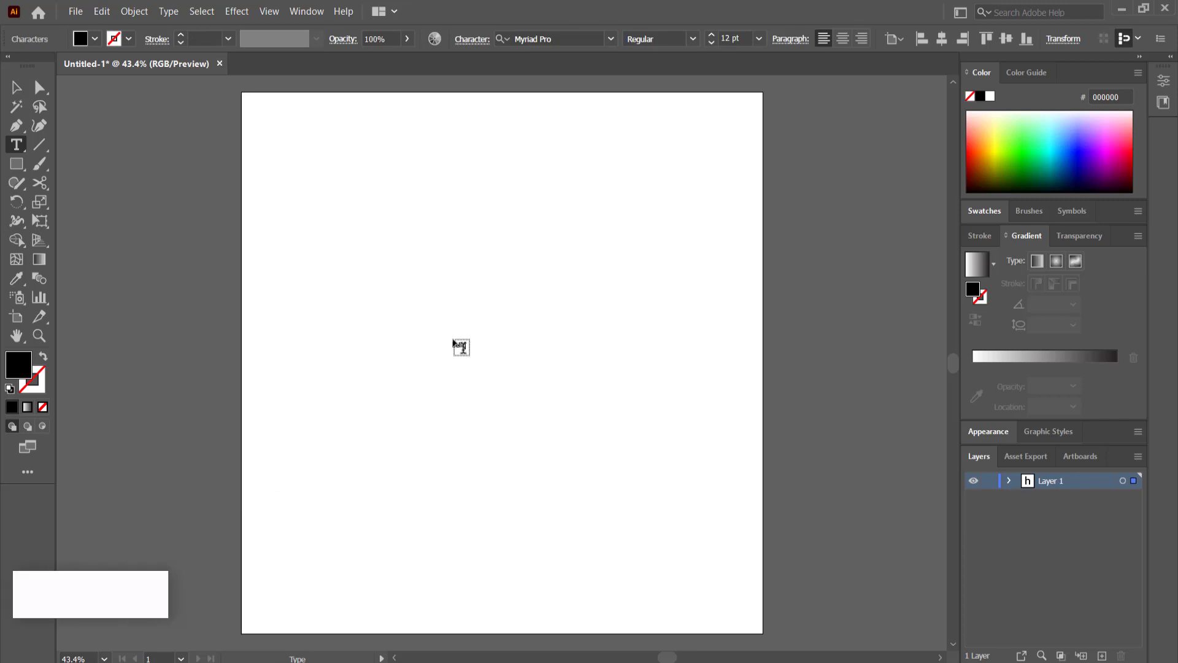
double_click(459, 345)
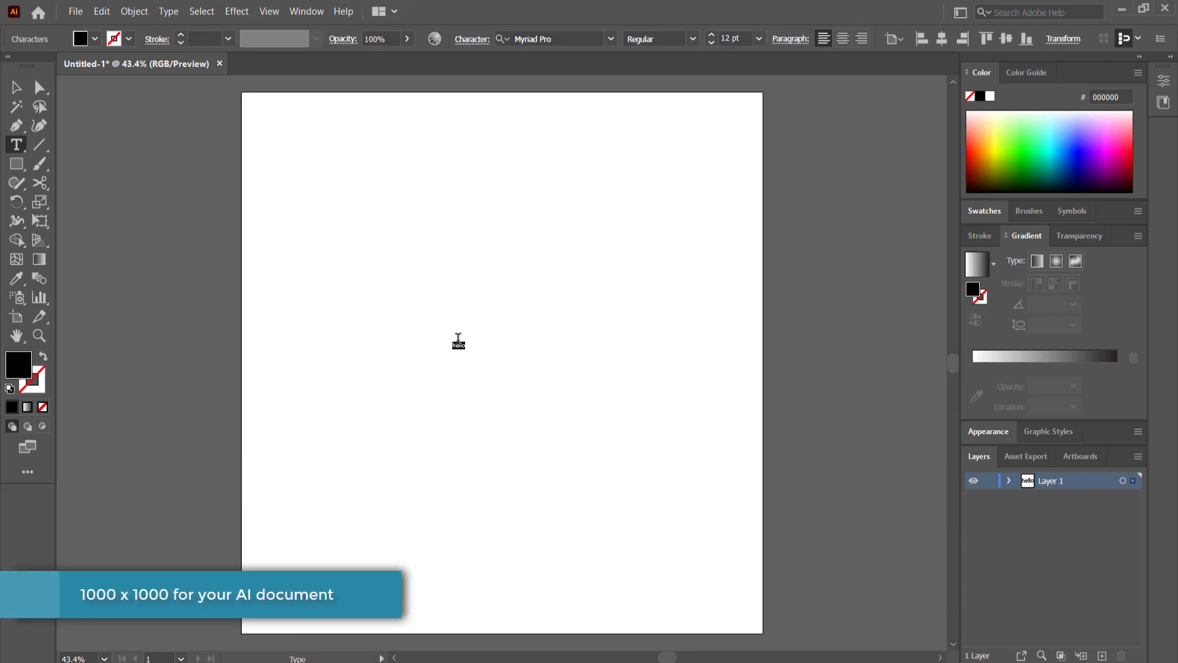
click(571, 39)
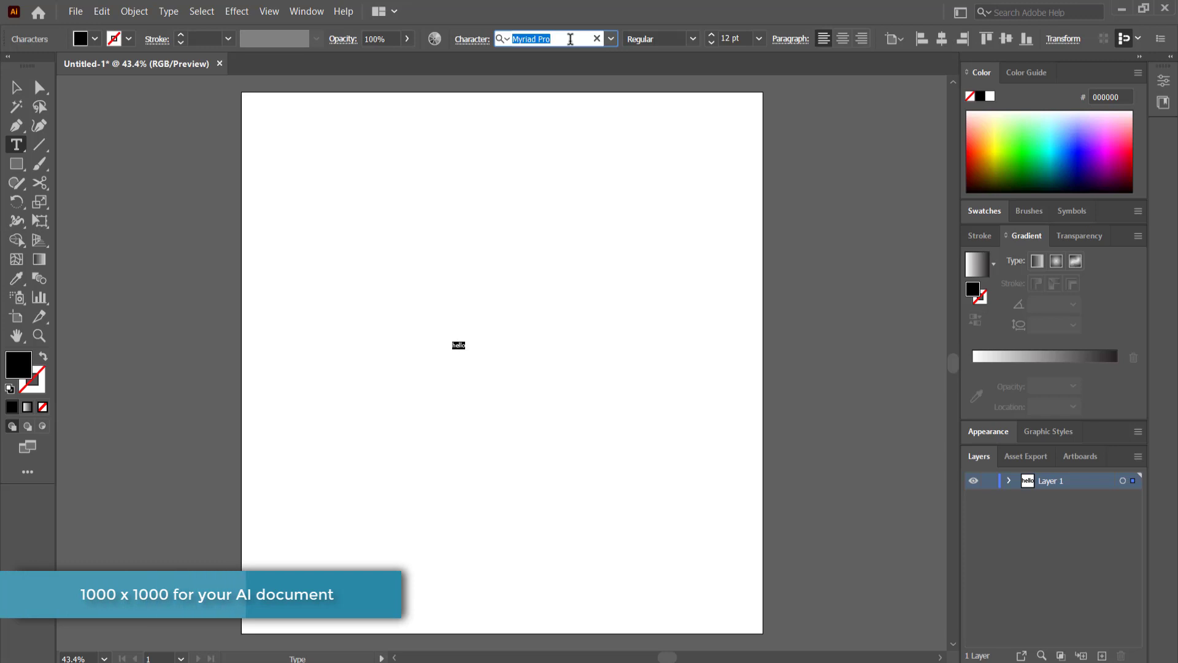
text(in)
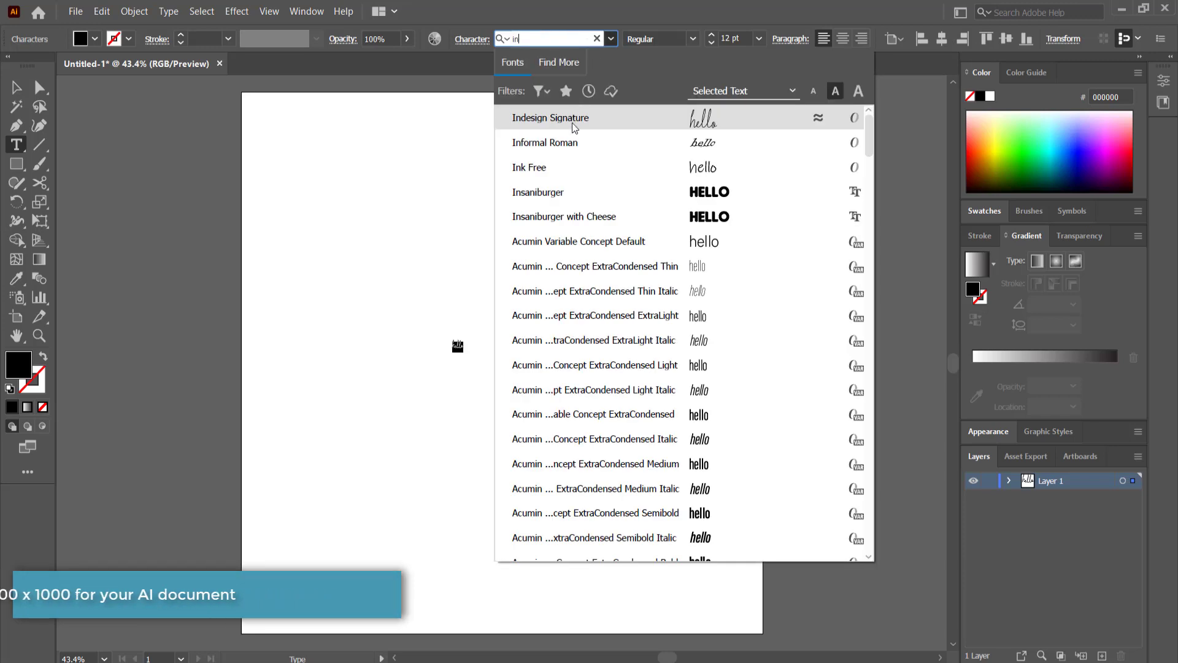
click(571, 123)
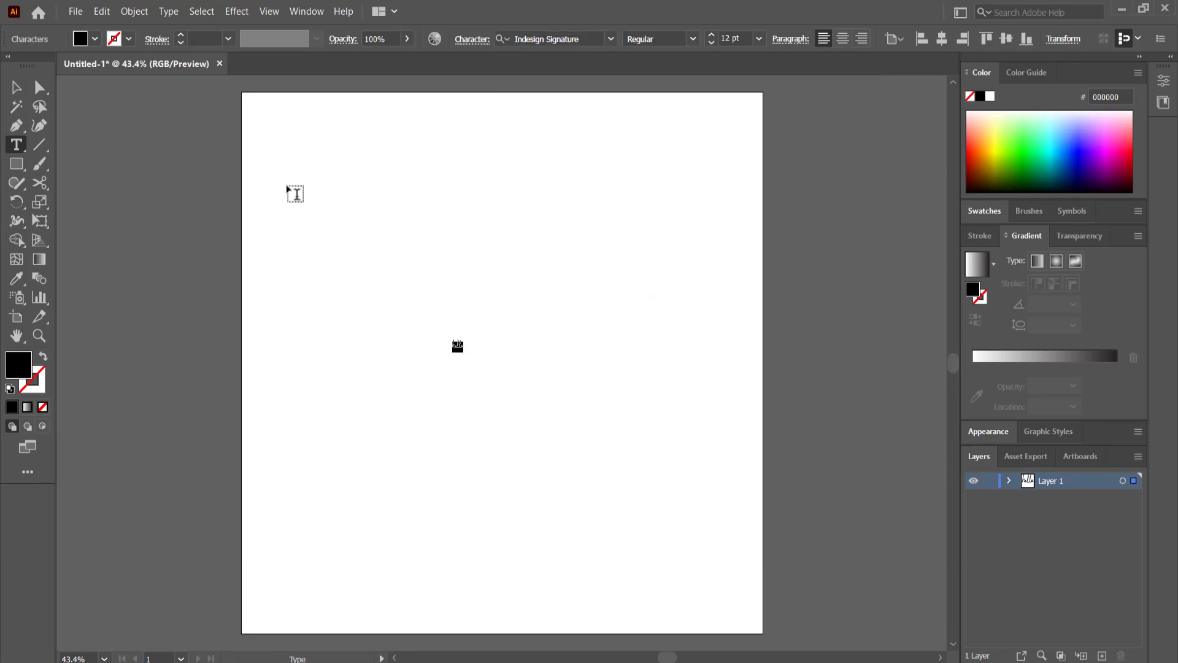
click(16, 87)
- Scale and stretch hello to about 417.5 pt across the artboard, nudged up and left
drag(462, 352, 775, 616)
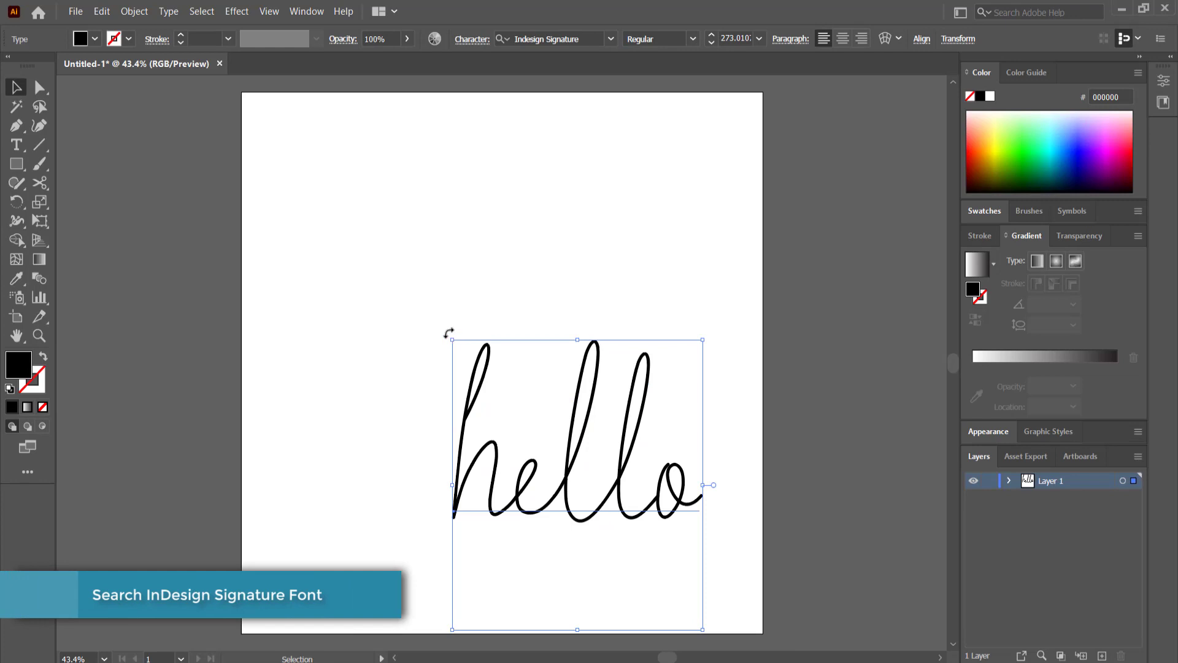
drag(453, 339, 299, 187)
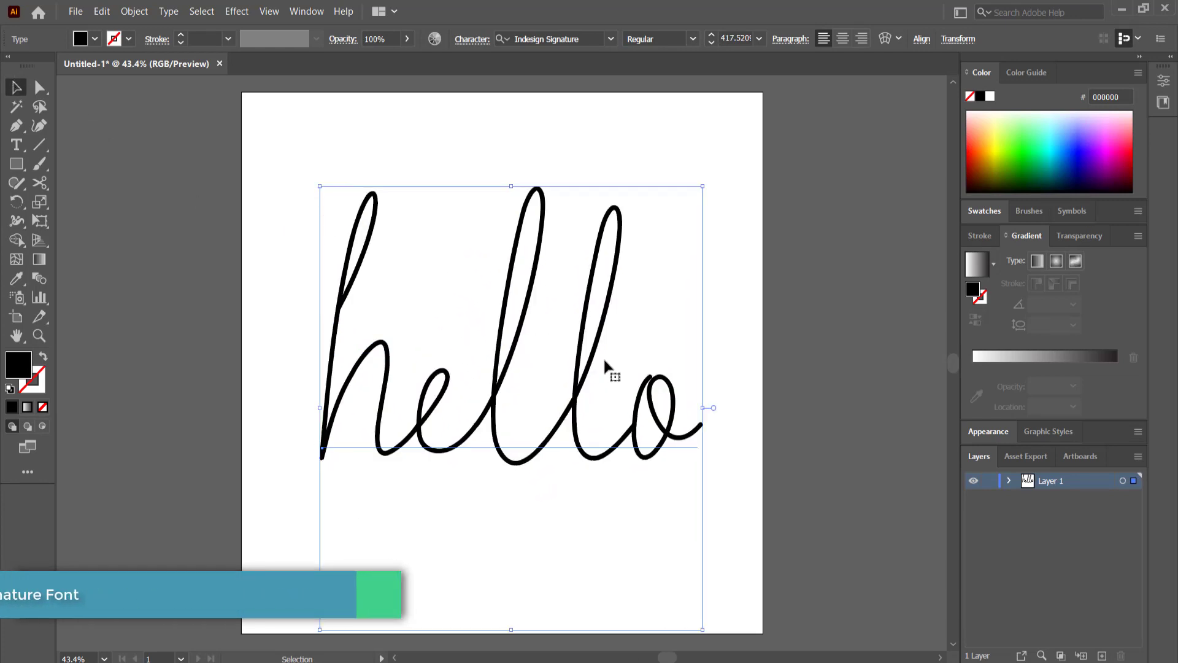
drag(704, 408, 759, 407)
drag(320, 407, 284, 407)
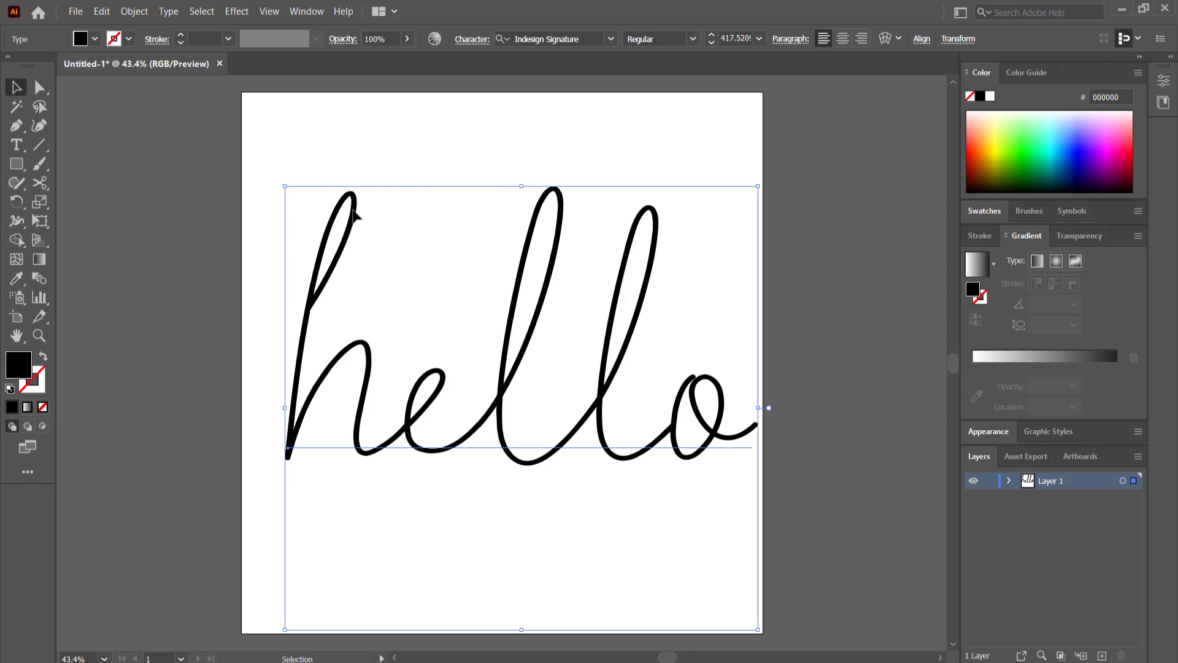
drag(345, 202, 292, 179)
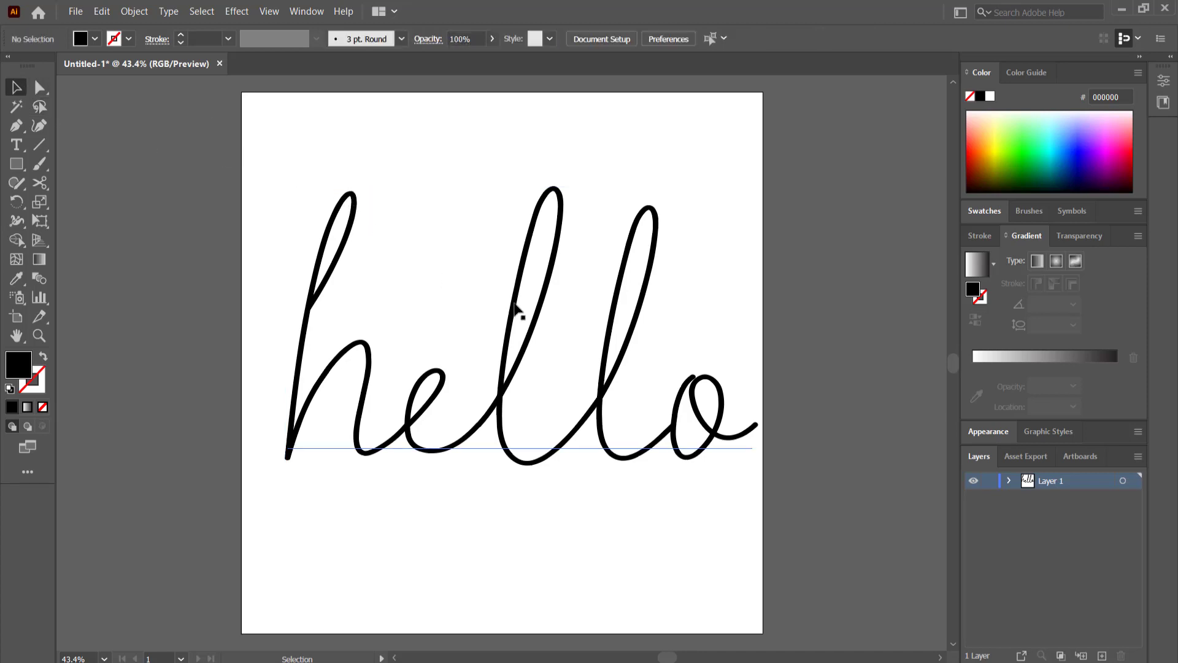
drag(512, 310, 498, 305)
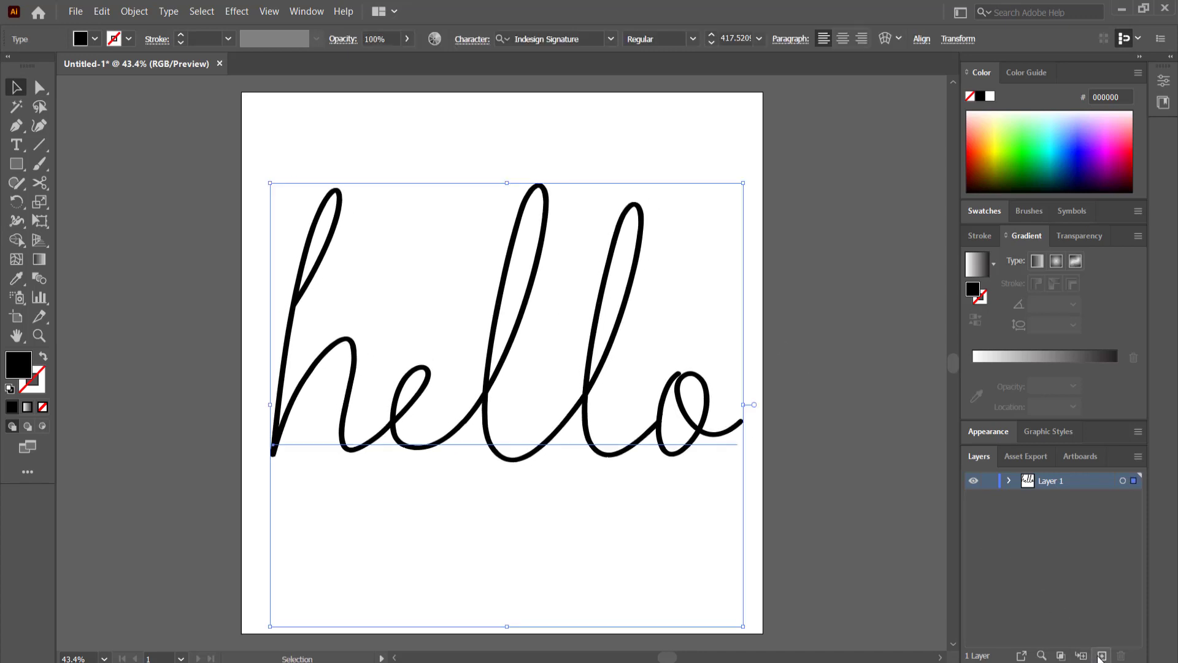
- Add a new layer, lock Layer 1, and trace hello with an unfilled Pencil path
click(1102, 656)
click(988, 498)
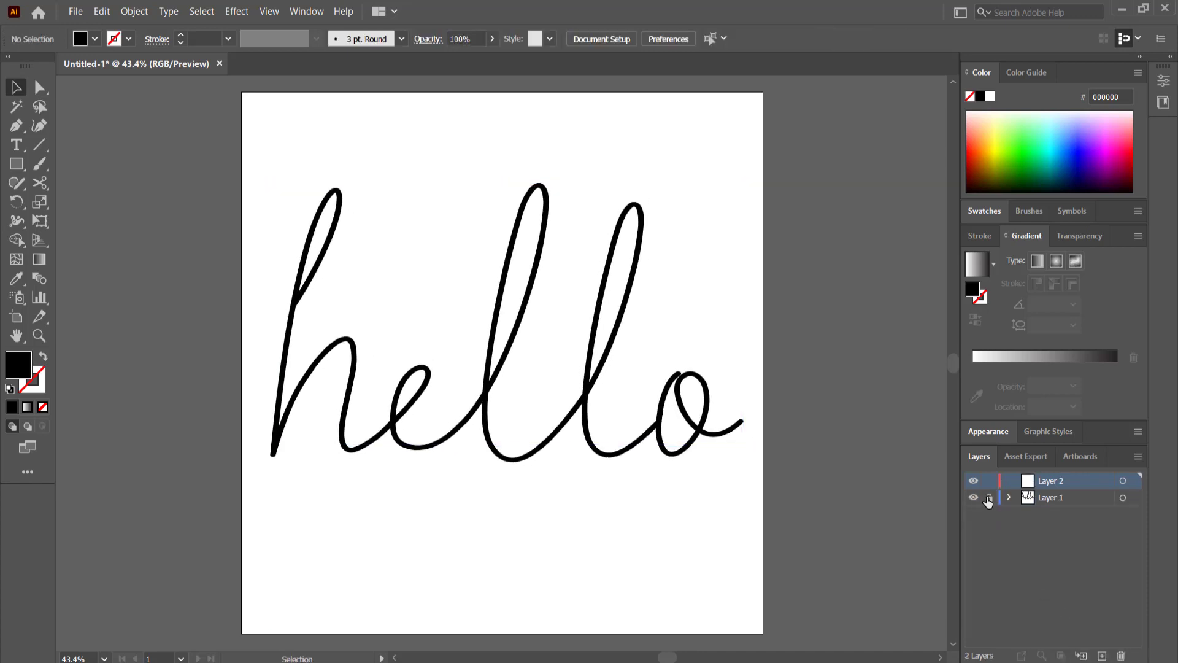
drag(27, 188, 85, 203)
click(86, 203)
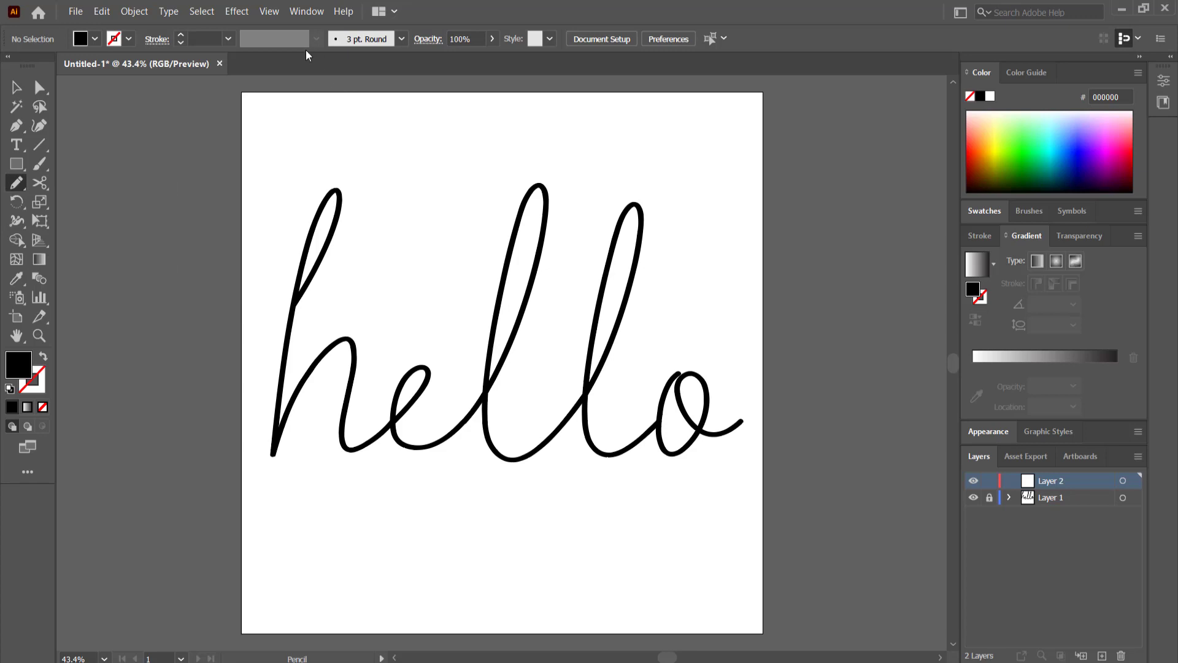
key(slash)
mouse_move(272, 453)
mouse_down()
mouse_move(297, 303)
mouse_move(310, 387)
mouse_move(550, 219)
mouse_move(638, 205)
mouse_move(675, 429)
mouse_up()
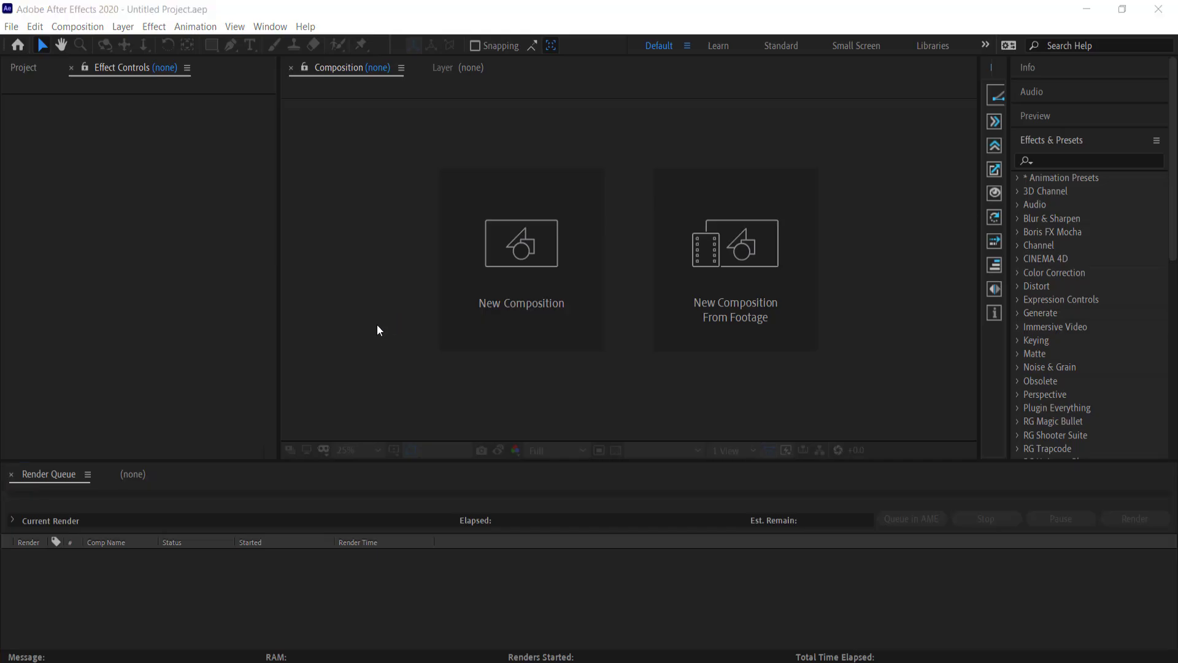
- Create a 1920×1080 composition and add a black solid layer to it
click(525, 253)
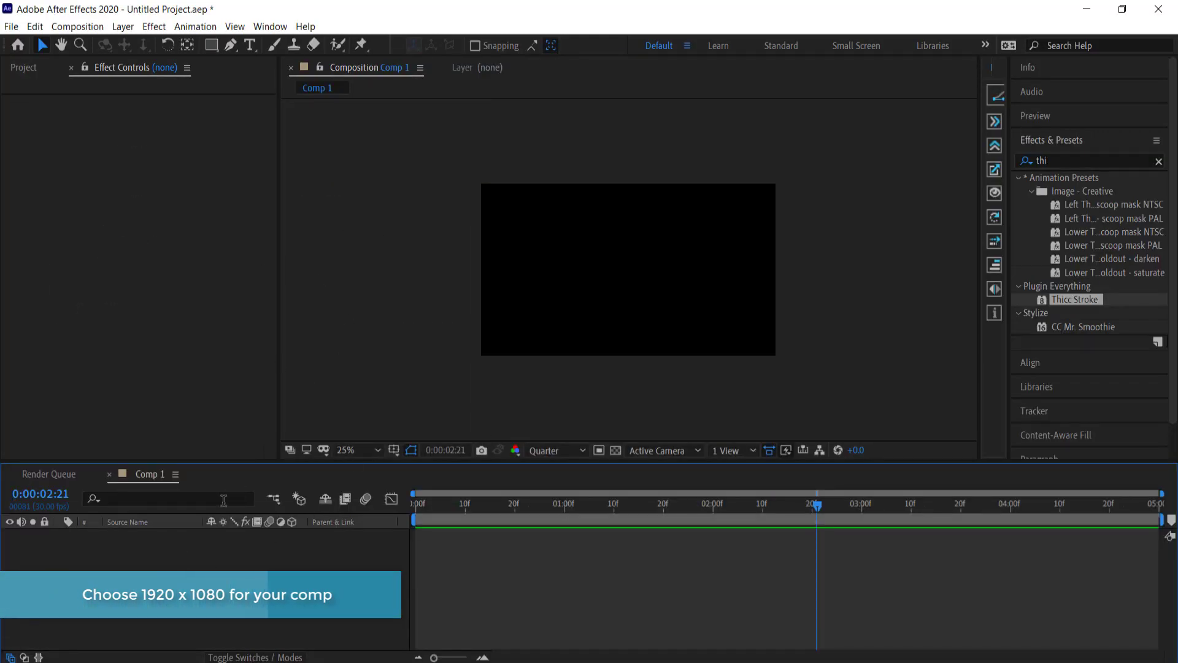
right_click(151, 569)
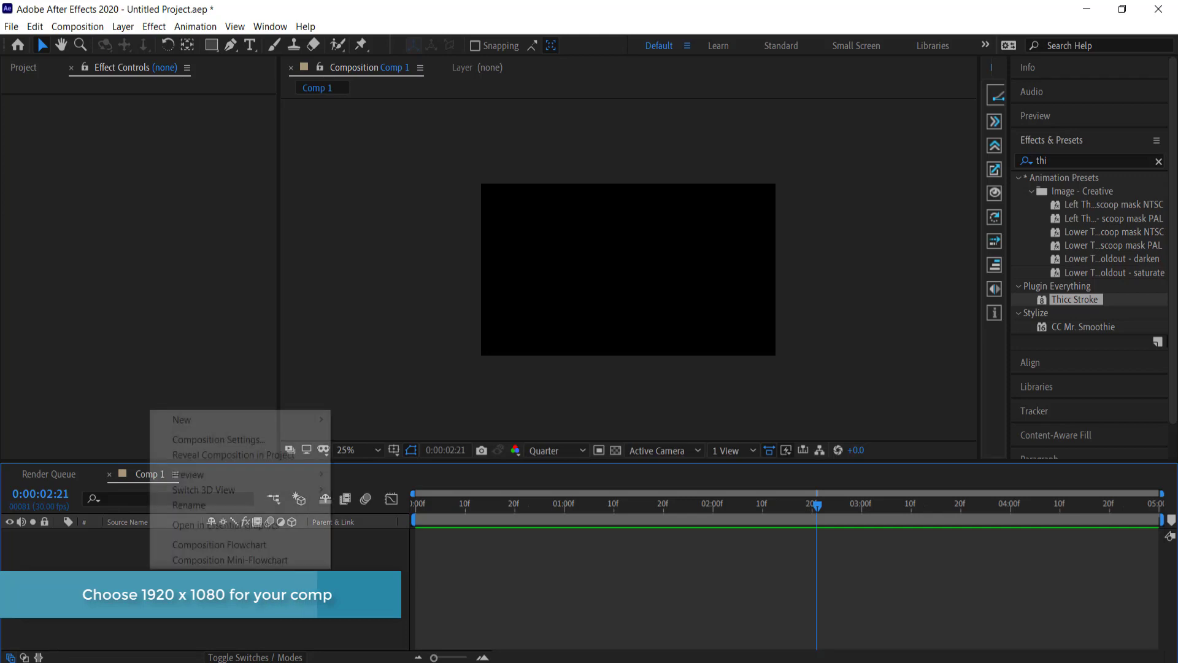
mouse_move(222, 417)
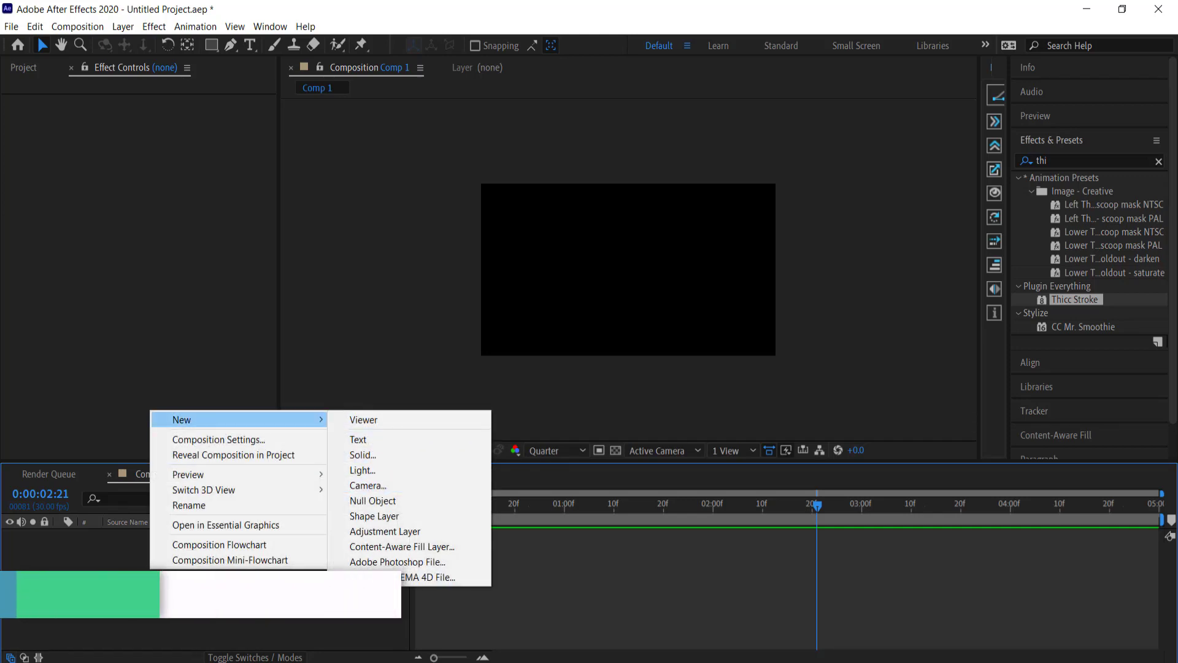
key(Escape)
click(25, 67)
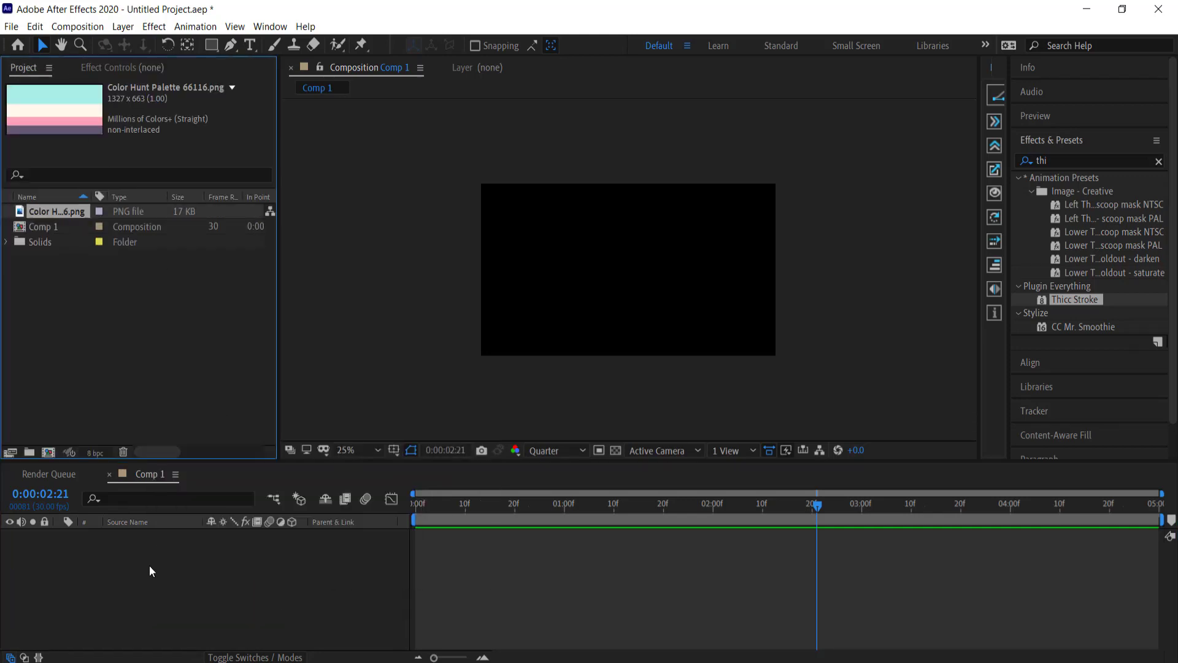
right_click(149, 565)
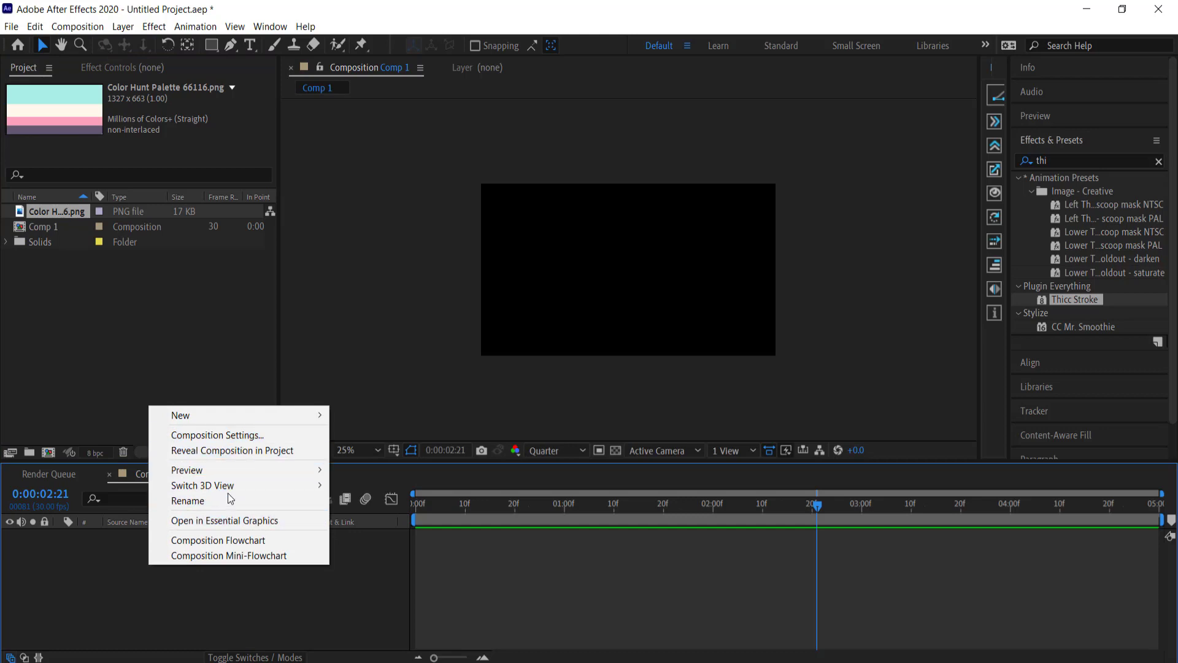
mouse_move(224, 418)
click(360, 449)
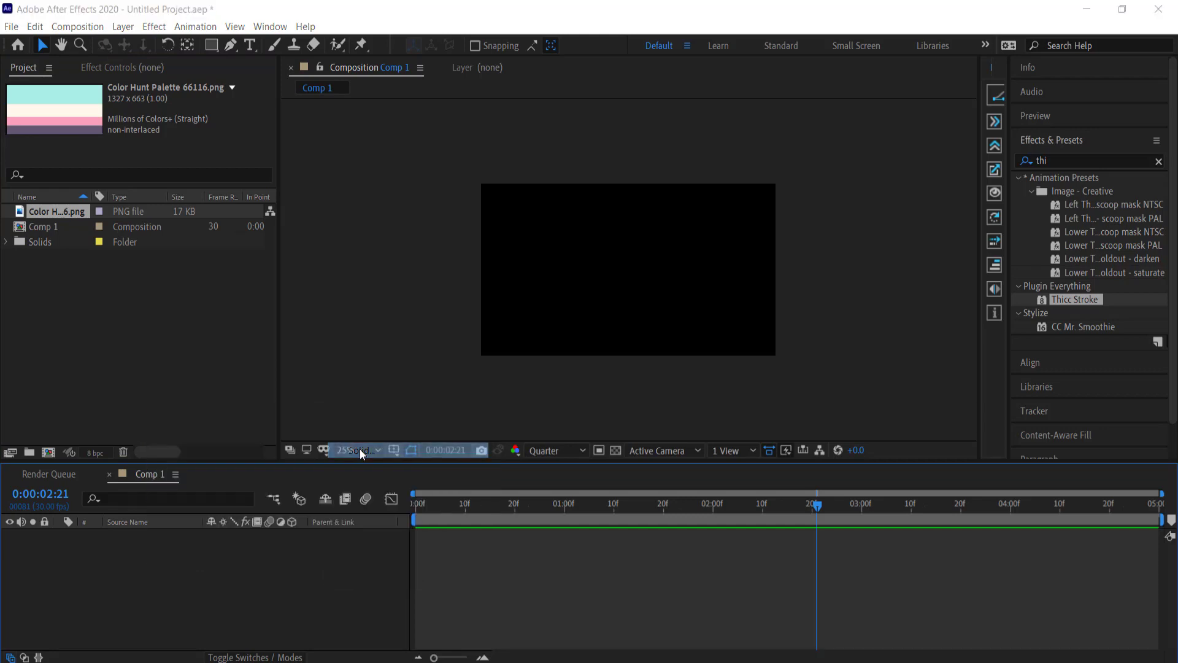
click(567, 512)
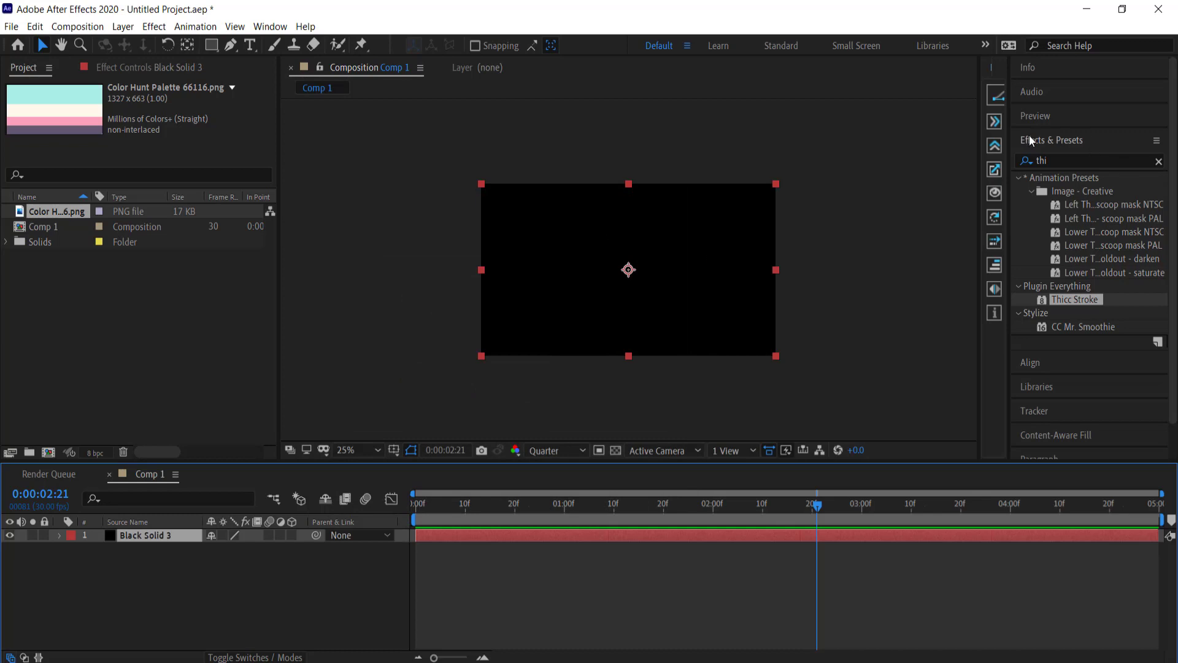
- Apply Thicc Stroke to Black Solid 3 using the pasted, enlarged hello path as Mask 1
mouse_move(1080, 298)
mouse_down()
mouse_move(934, 313)
mouse_move(340, 457)
mouse_move(160, 536)
mouse_up()
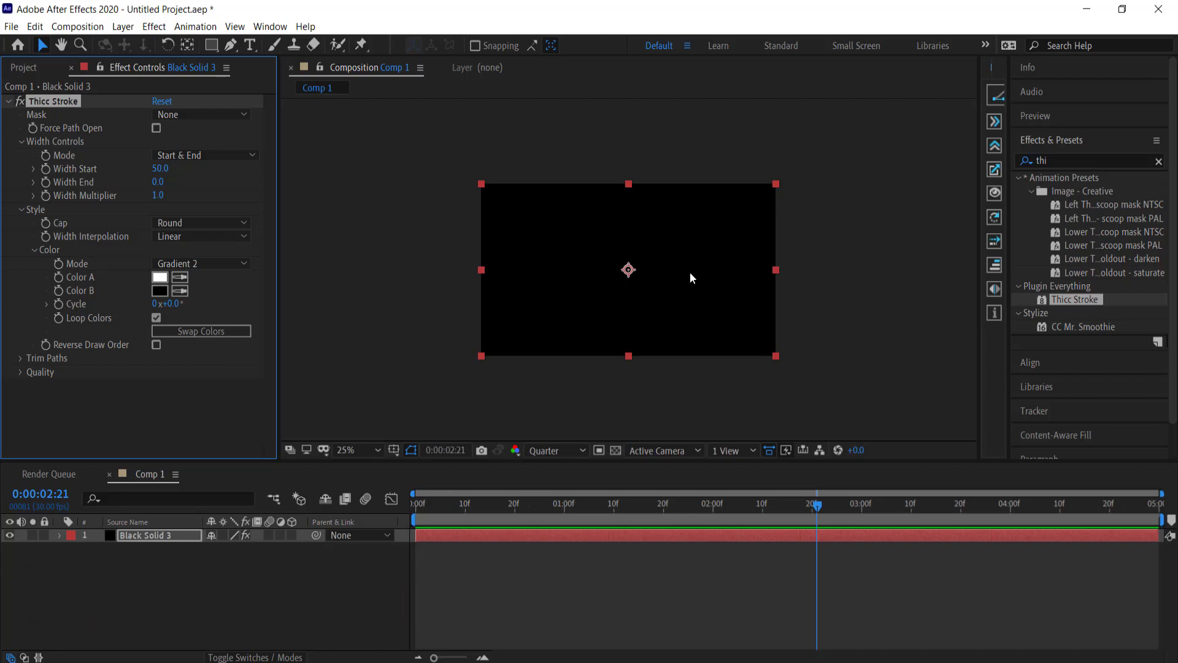
key(ctrl+v)
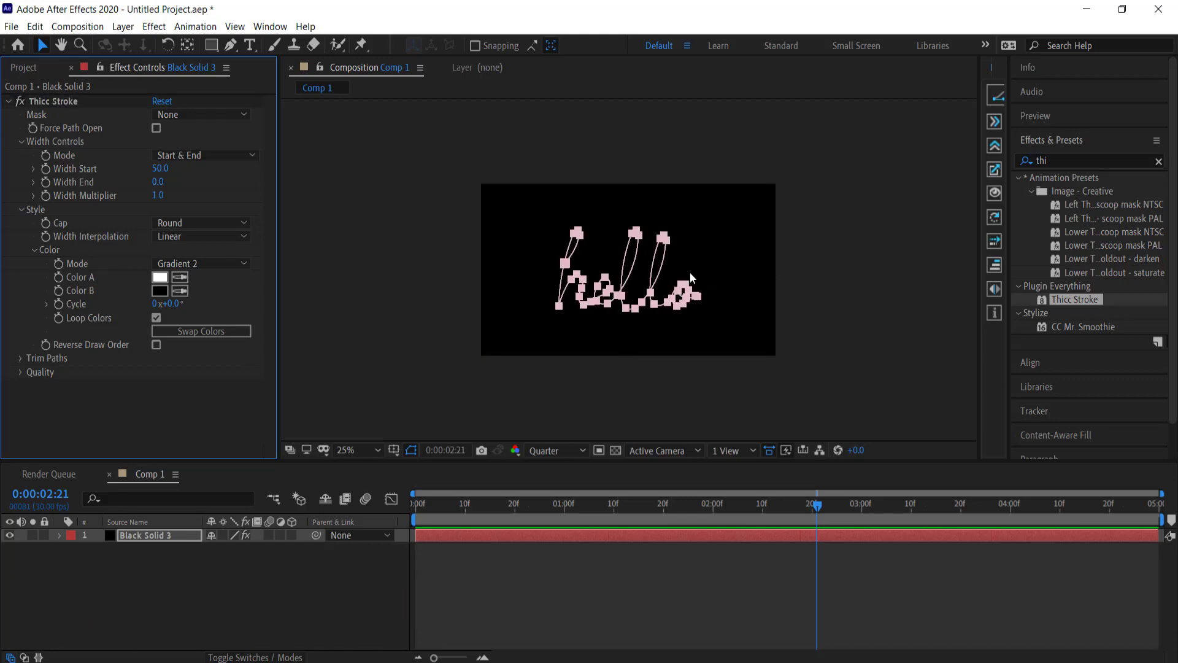
double_click(560, 310)
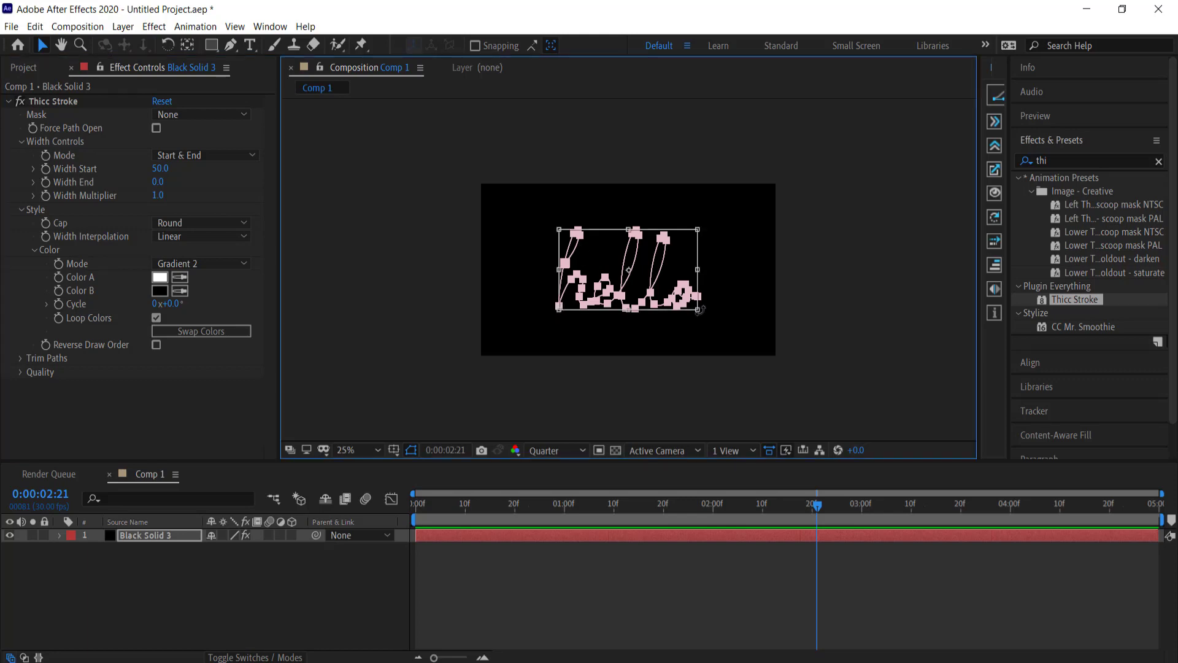
drag(699, 309, 744, 336)
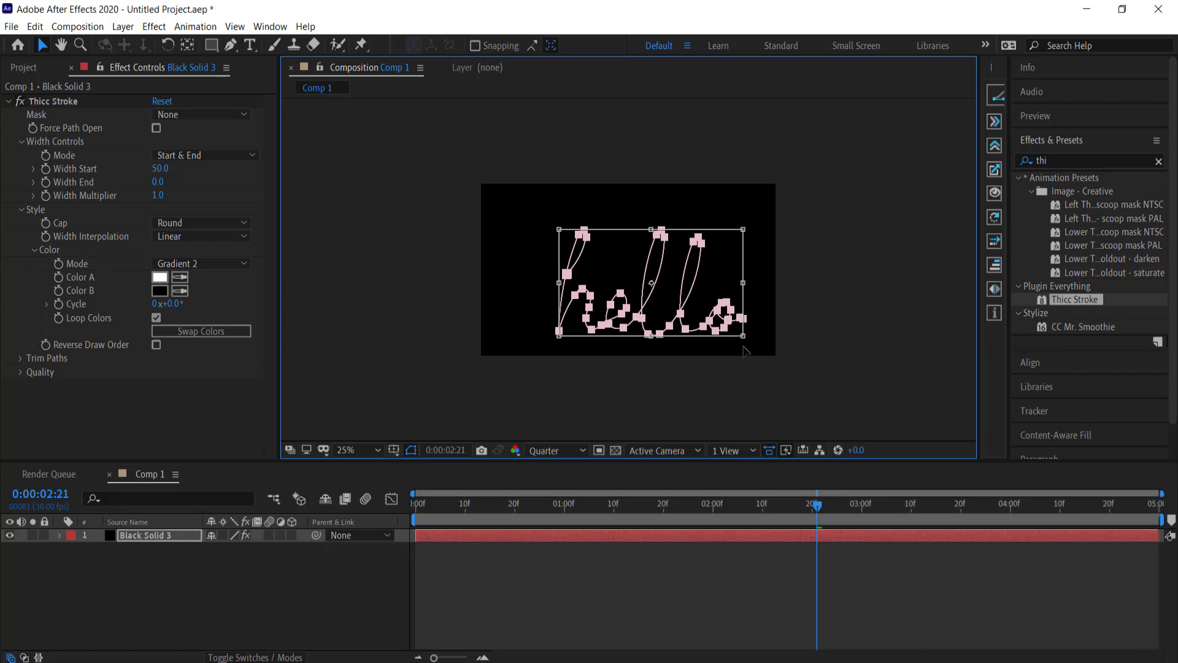
drag(704, 299, 686, 285)
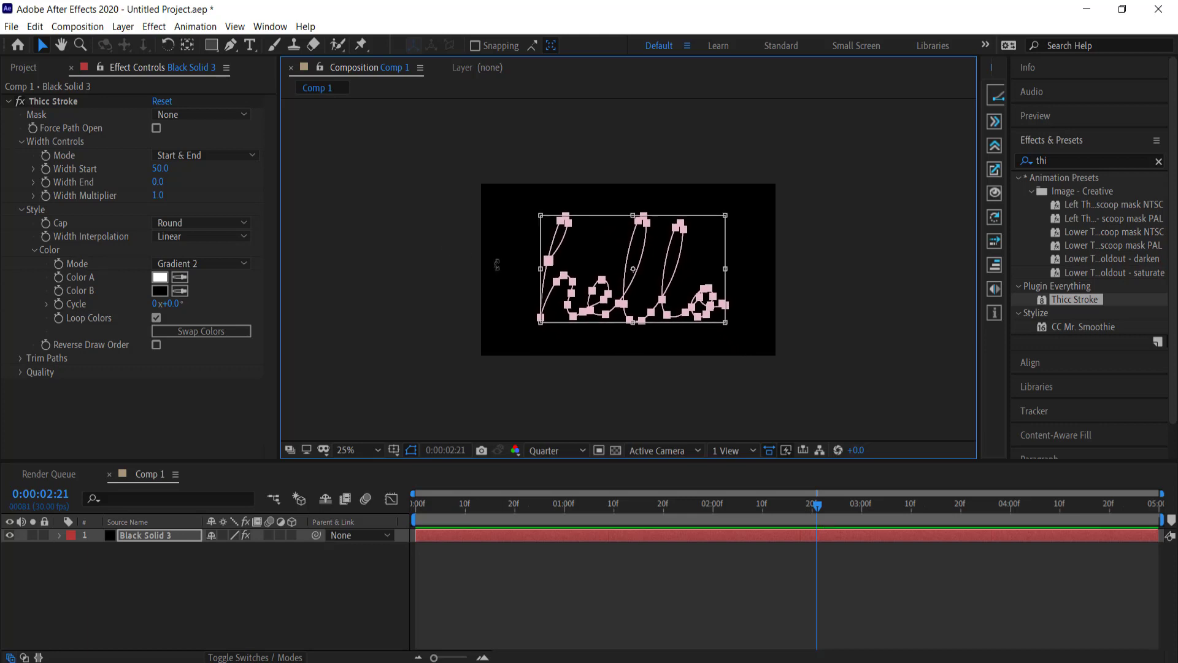
click(170, 116)
click(188, 150)
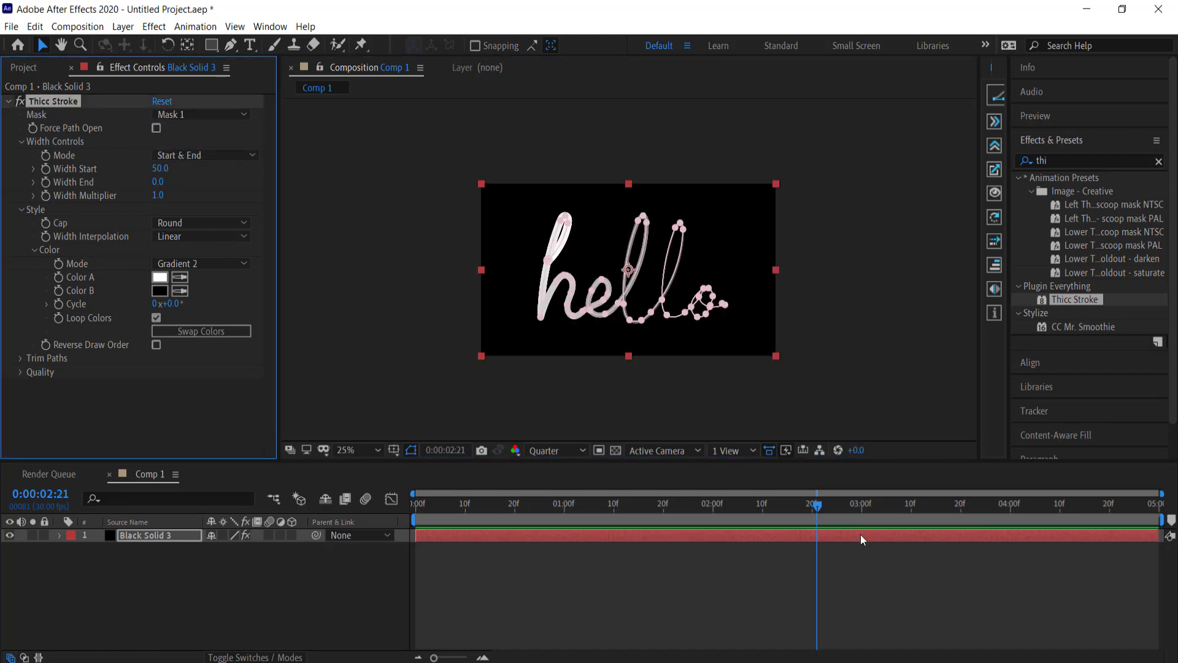
- Set Thicc Stroke Width Start and Width End to 60 with a 1.0 width multiplier
drag(819, 508, 445, 507)
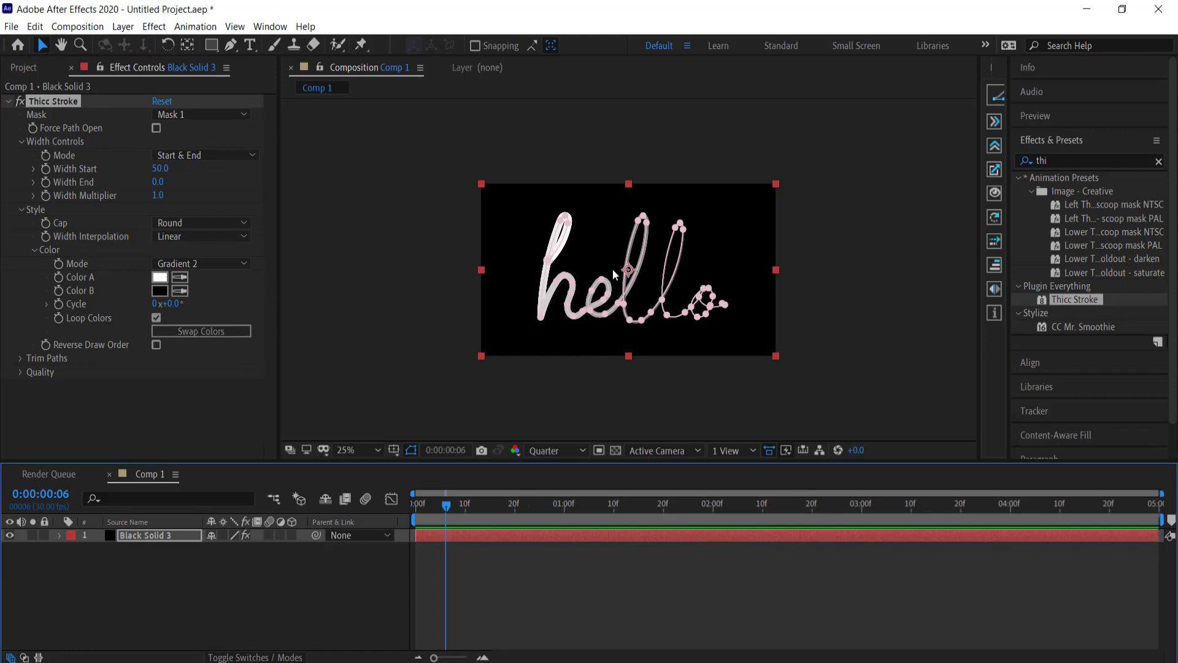
click(157, 183)
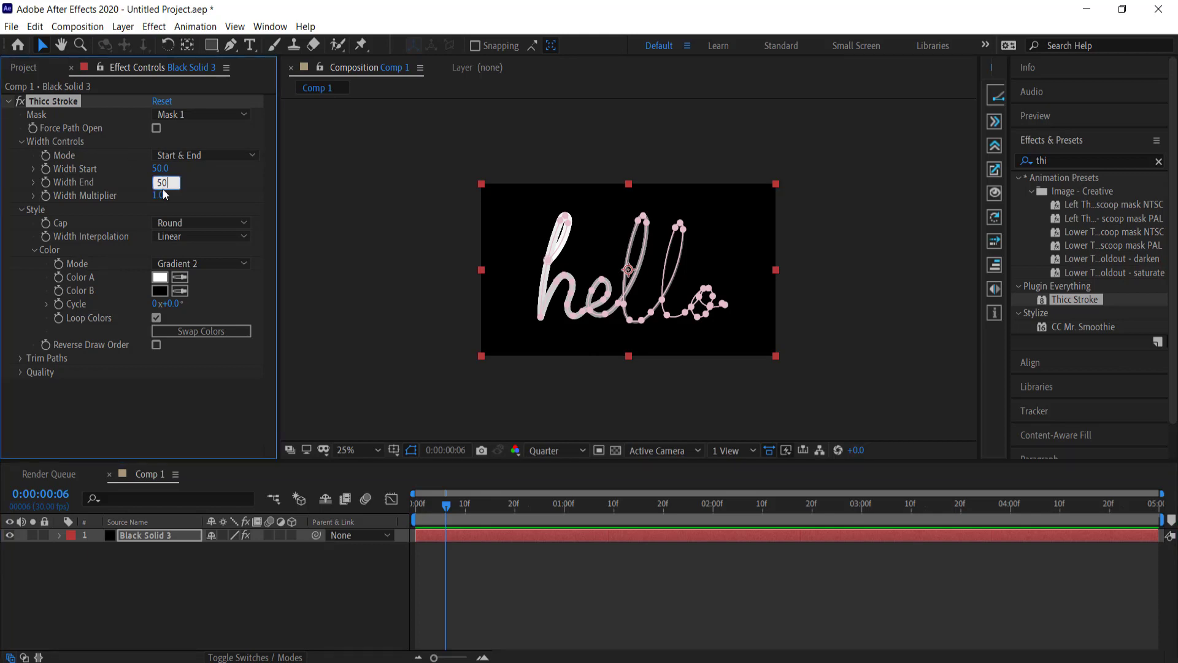
key(Return)
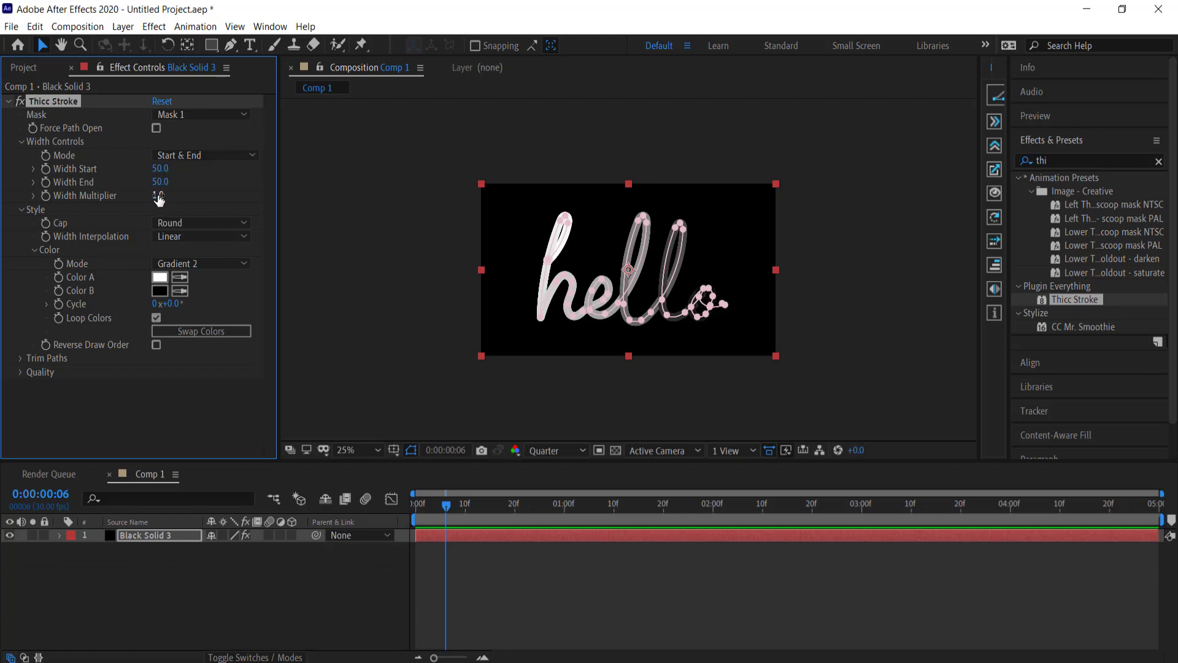
drag(174, 195, 219, 197)
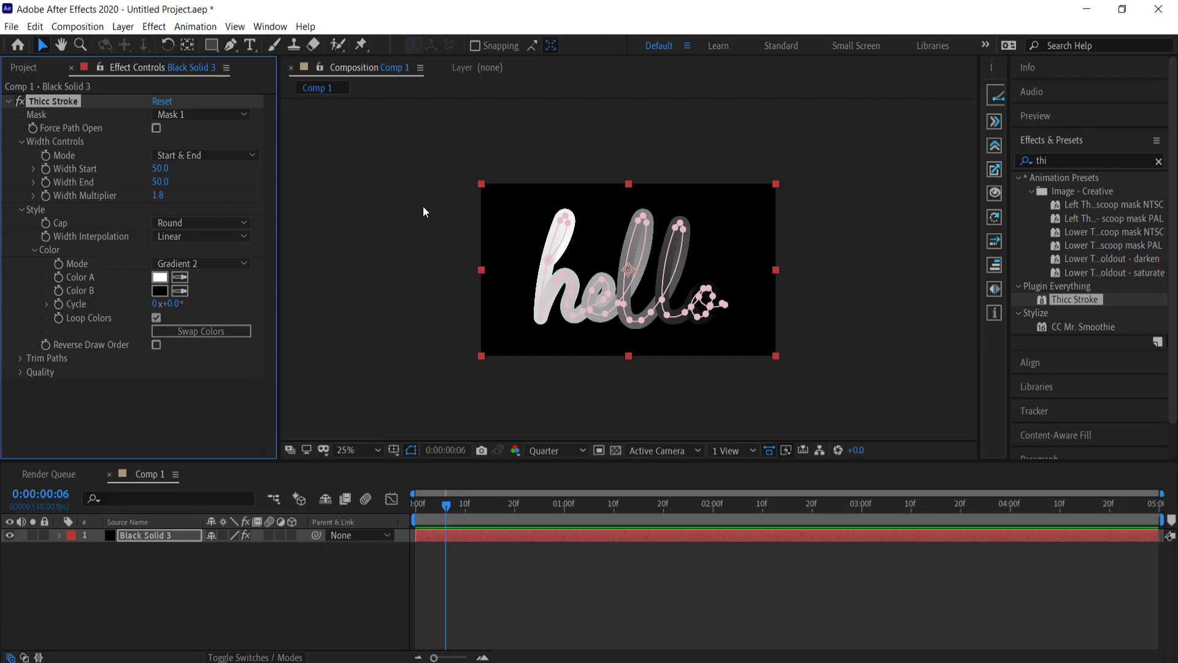
drag(190, 197, 162, 195)
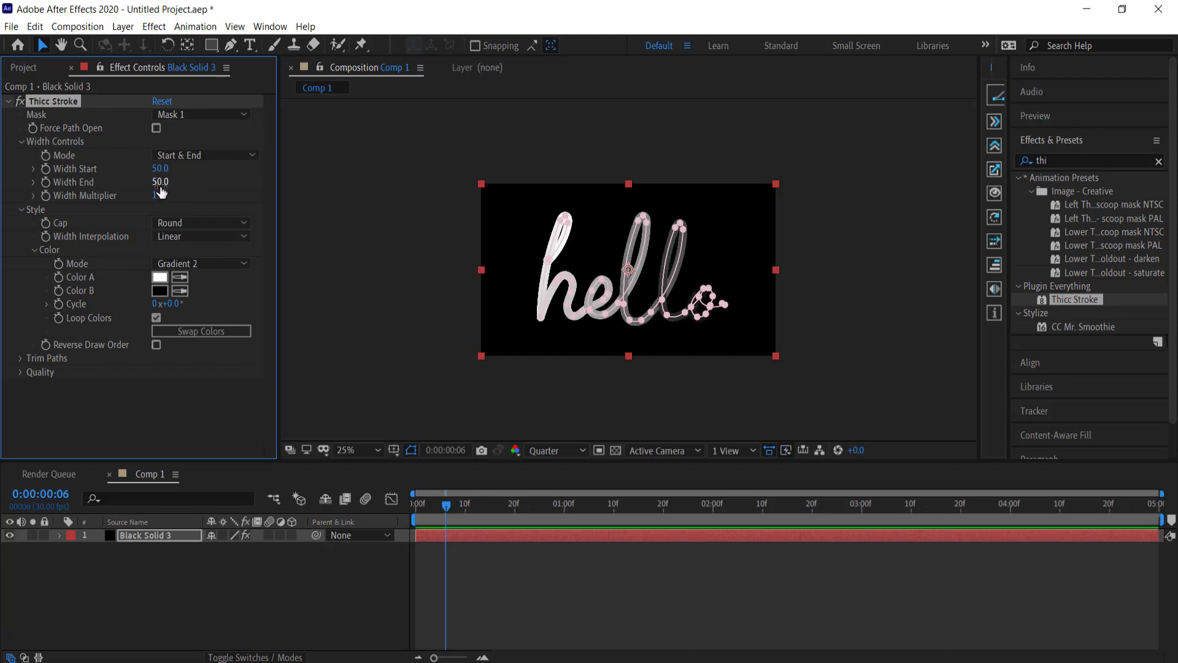
click(160, 169)
text(60)
click(159, 183)
text(60)
key(Return)
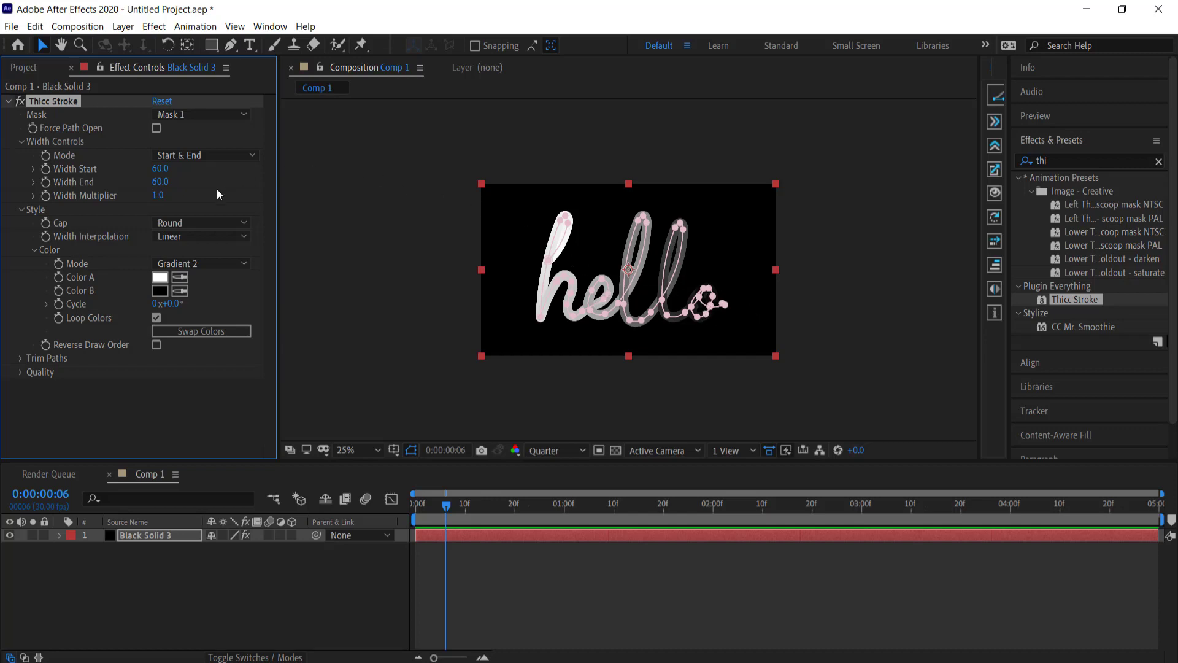
- Set Width Interpolation to Smooth and Color Mode to Gradient 3
click(180, 238)
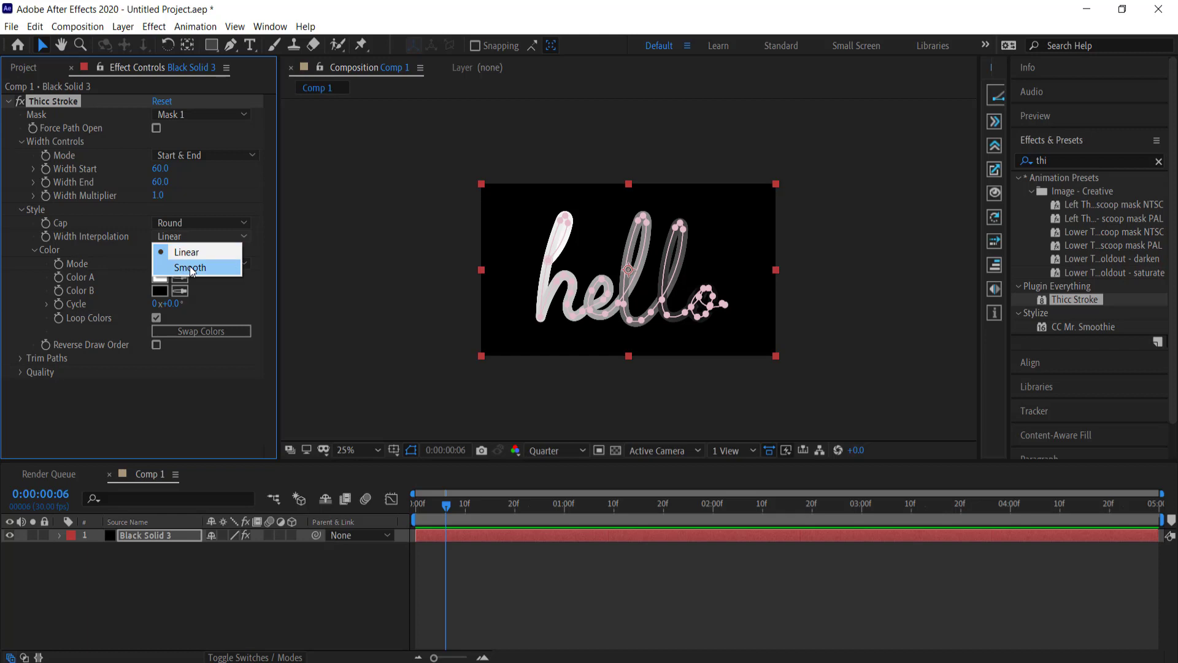
click(189, 266)
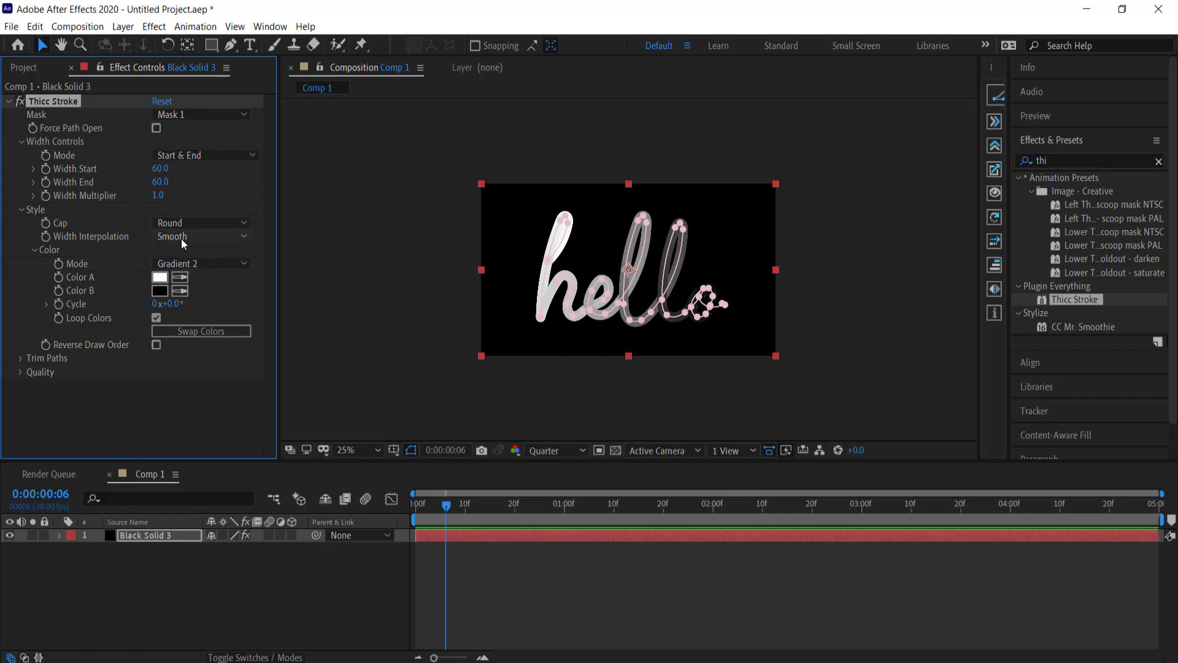
click(192, 265)
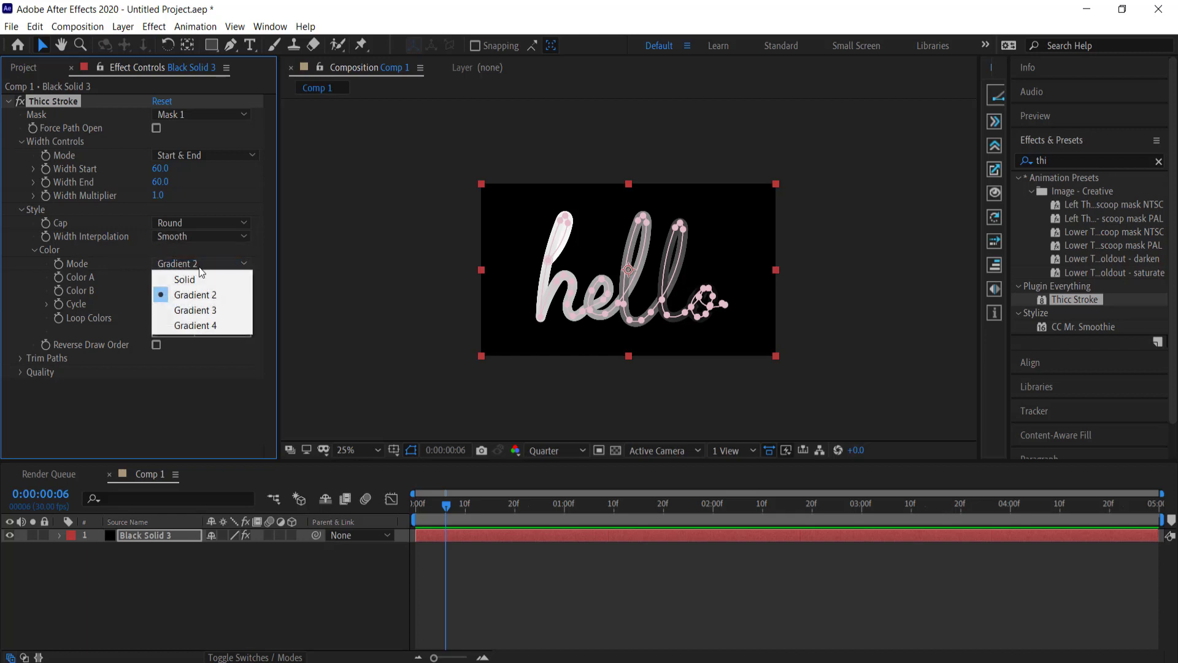
click(215, 307)
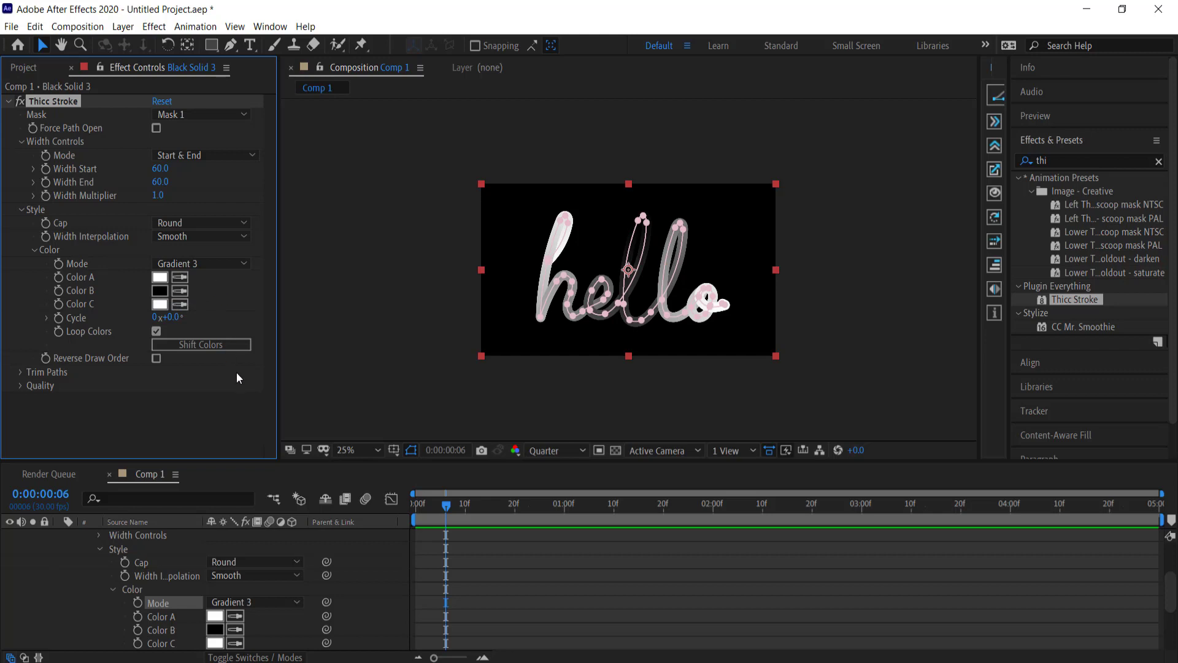
- Add the Color Hunt palette PNG to Comp 1 and park it just left of the frame
click(22, 67)
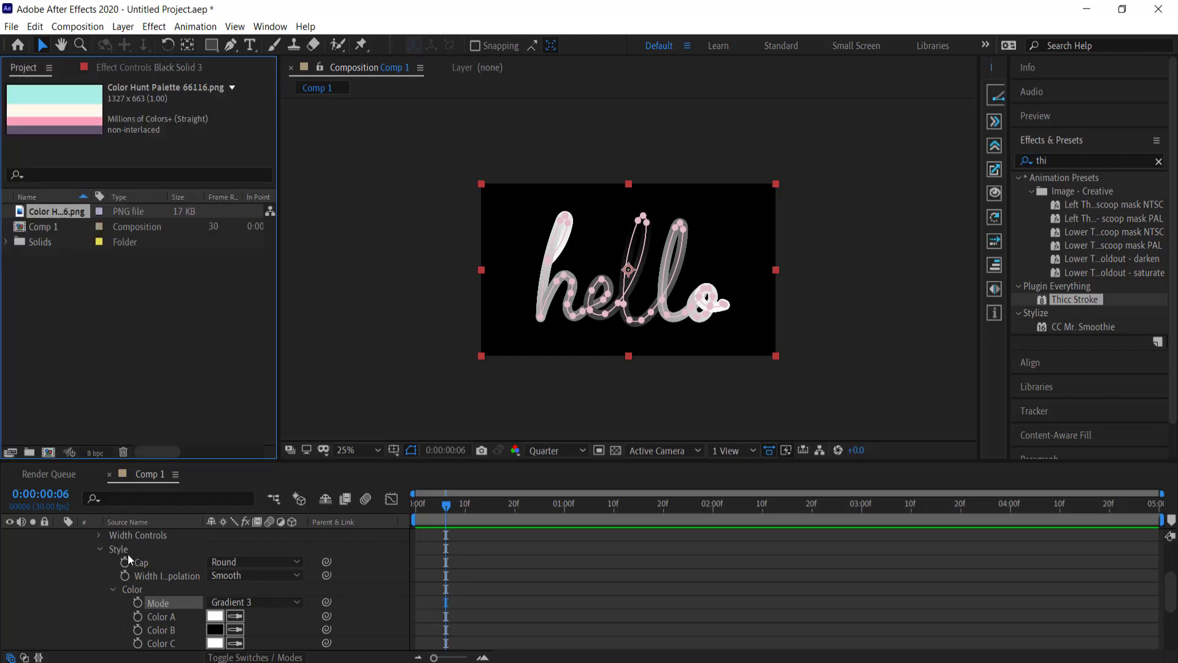
scroll(130, 557, up, 3)
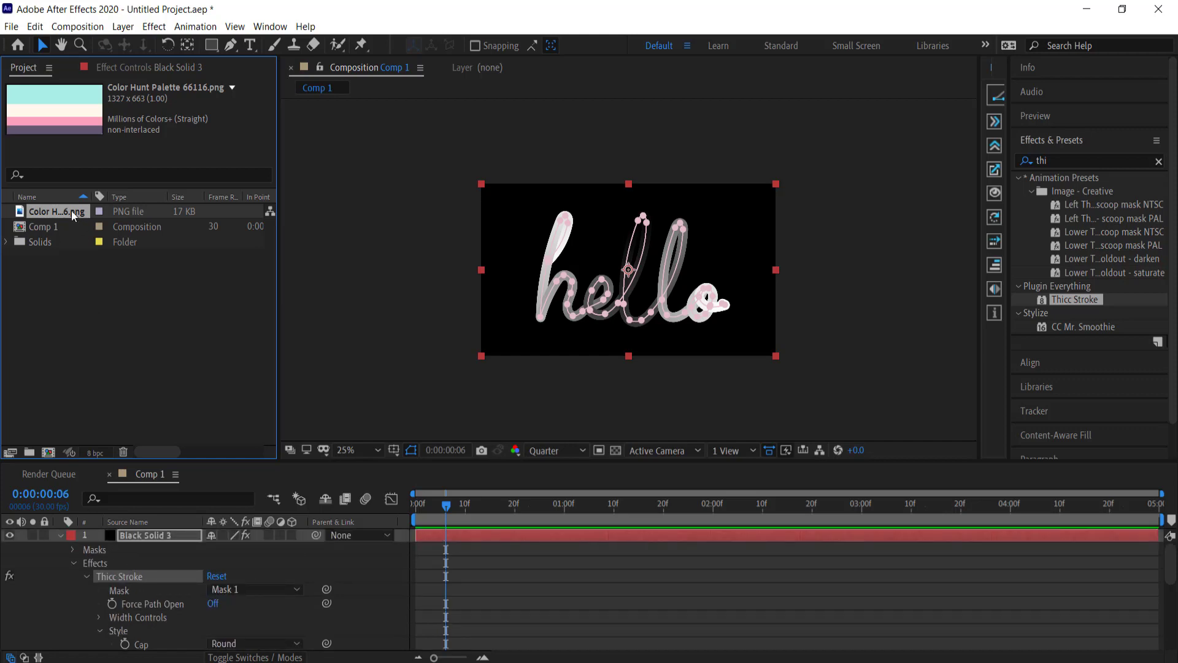
drag(94, 273, 168, 532)
drag(583, 268, 356, 242)
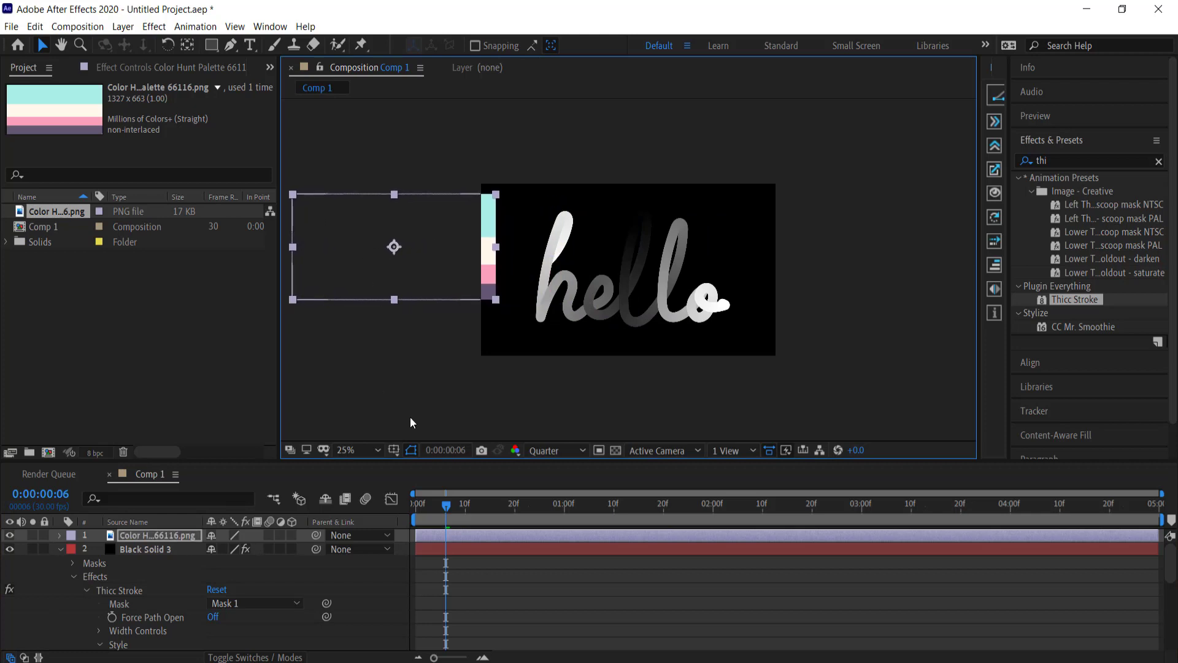
click(142, 549)
- Sample the palette's cyan, cream and pink into Thicc Stroke Colors A, B and C
click(139, 68)
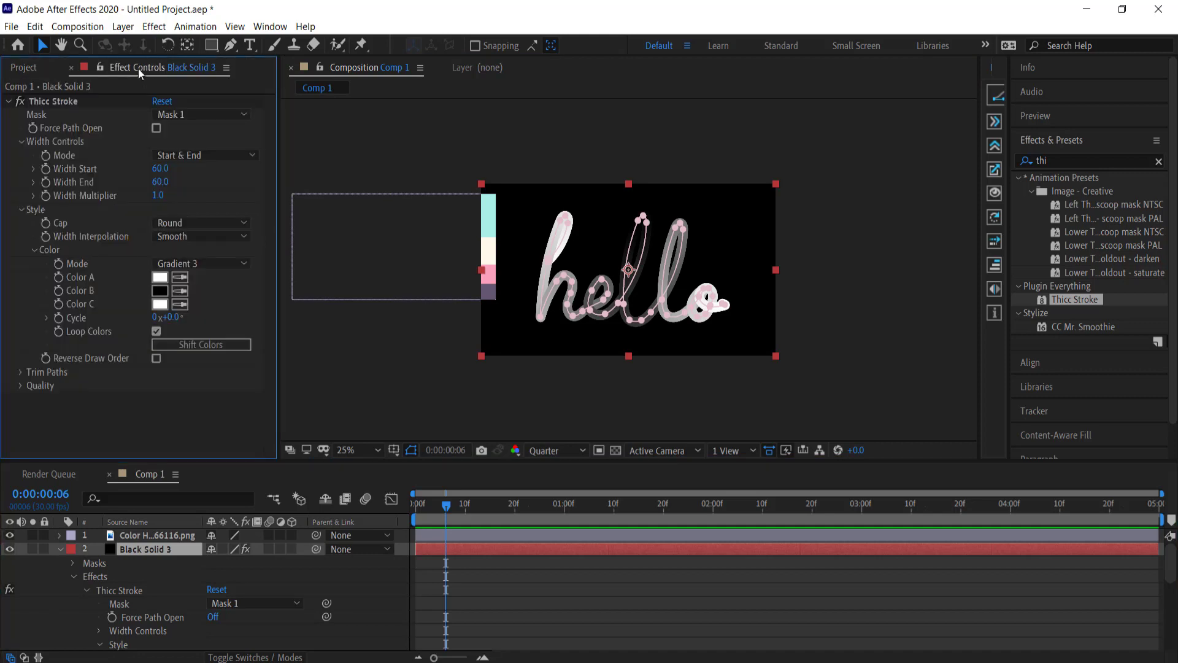
click(498, 207)
click(180, 290)
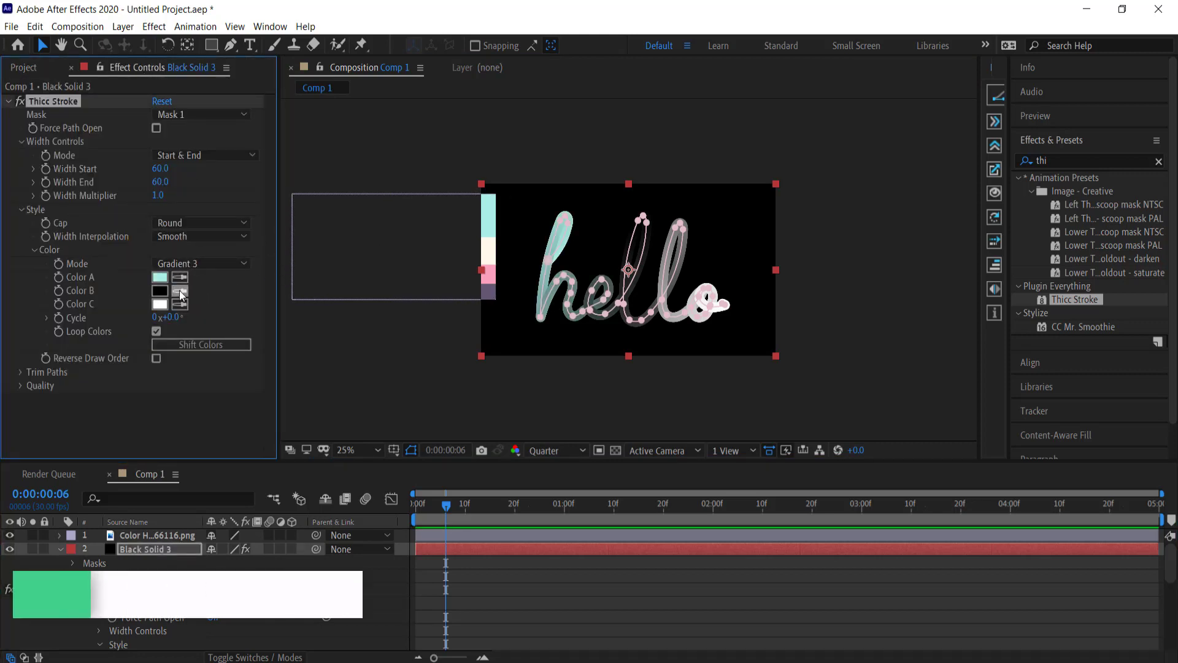
click(498, 243)
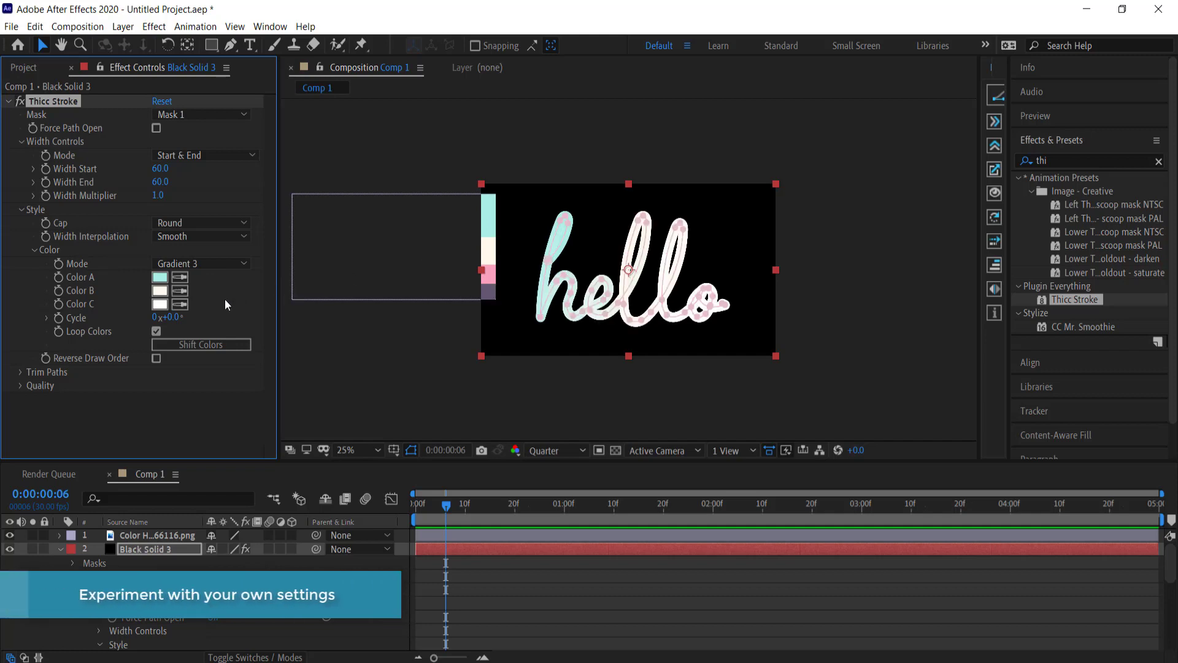
click(179, 305)
click(488, 275)
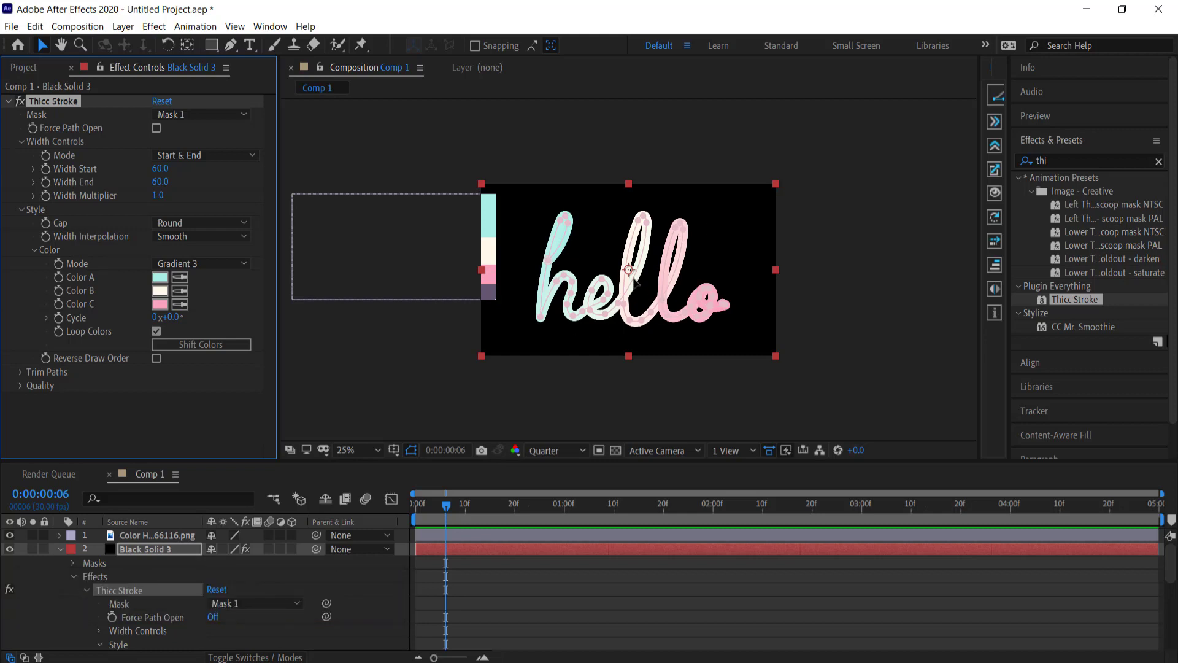
click(196, 345)
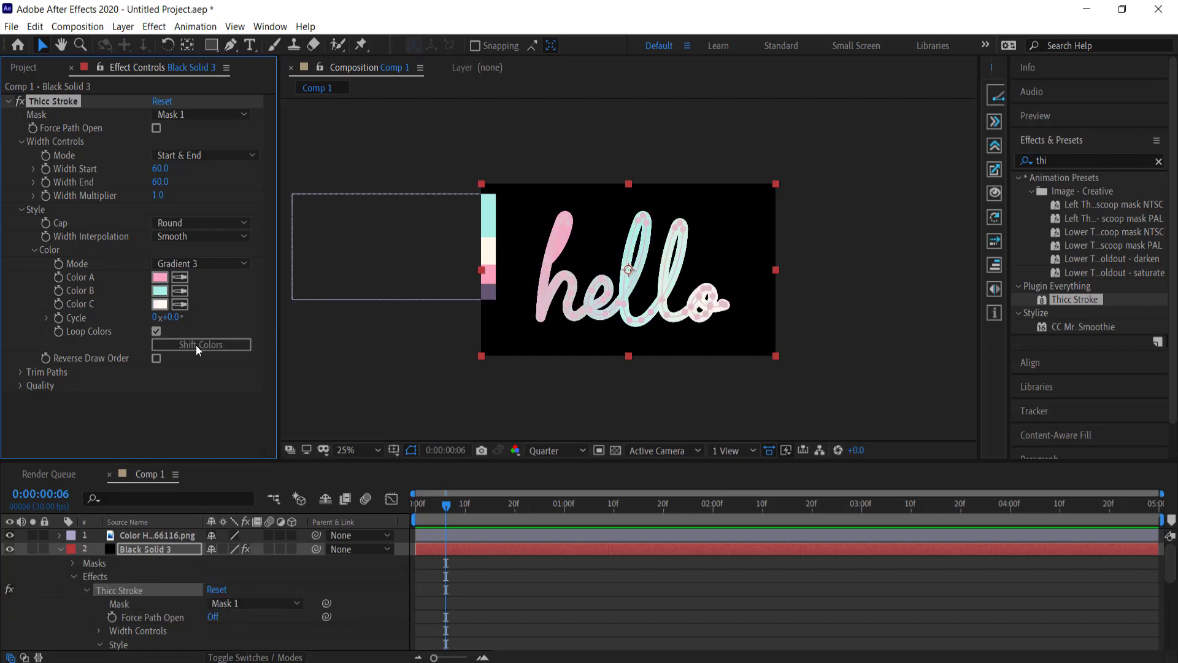
click(196, 345)
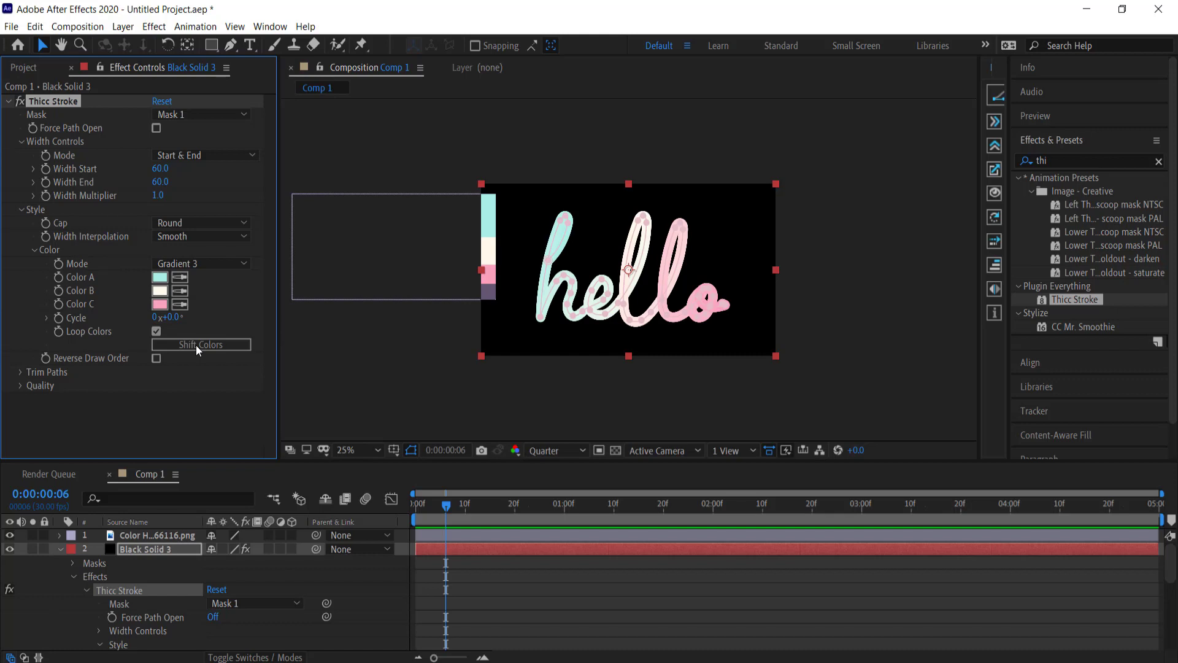
- Keyframe Trim Paths End from 0% at 0:00 to 100% at 2:00 and preview the write-on
click(21, 372)
drag(446, 510, 363, 501)
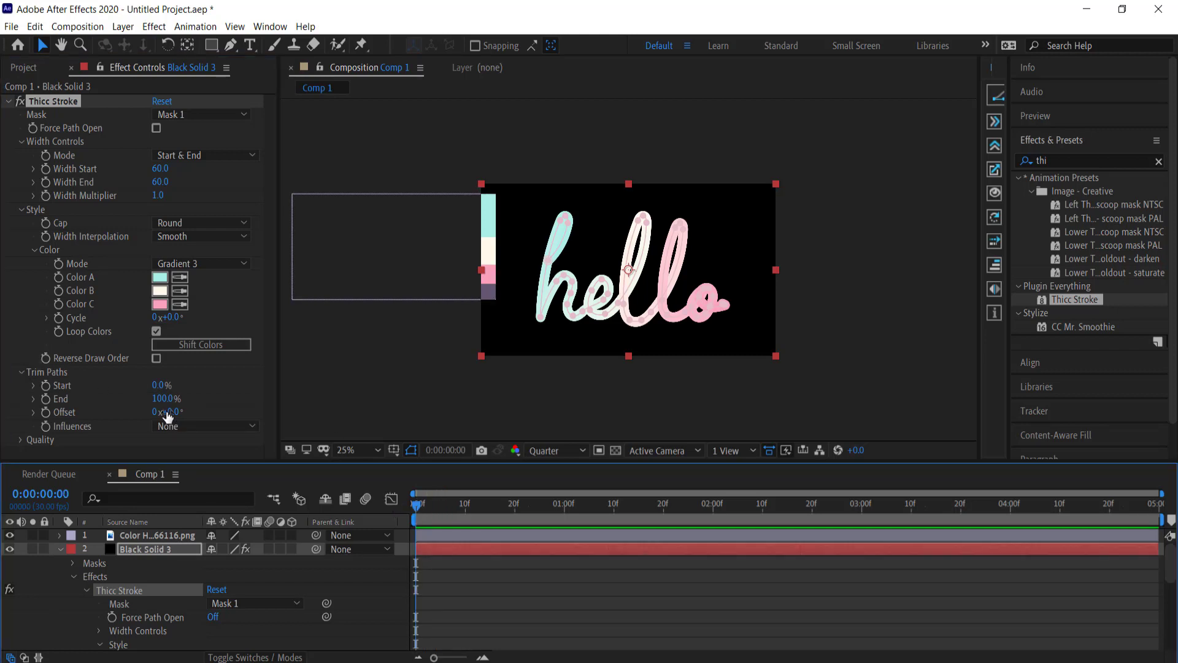
drag(419, 509, 714, 511)
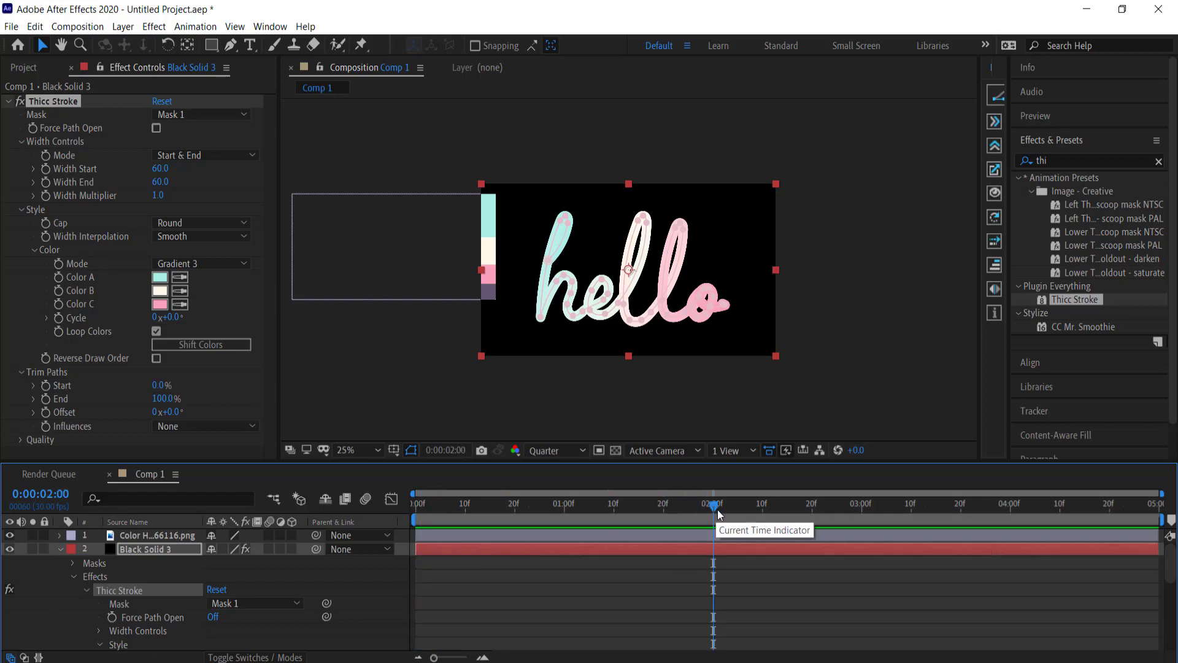
click(49, 399)
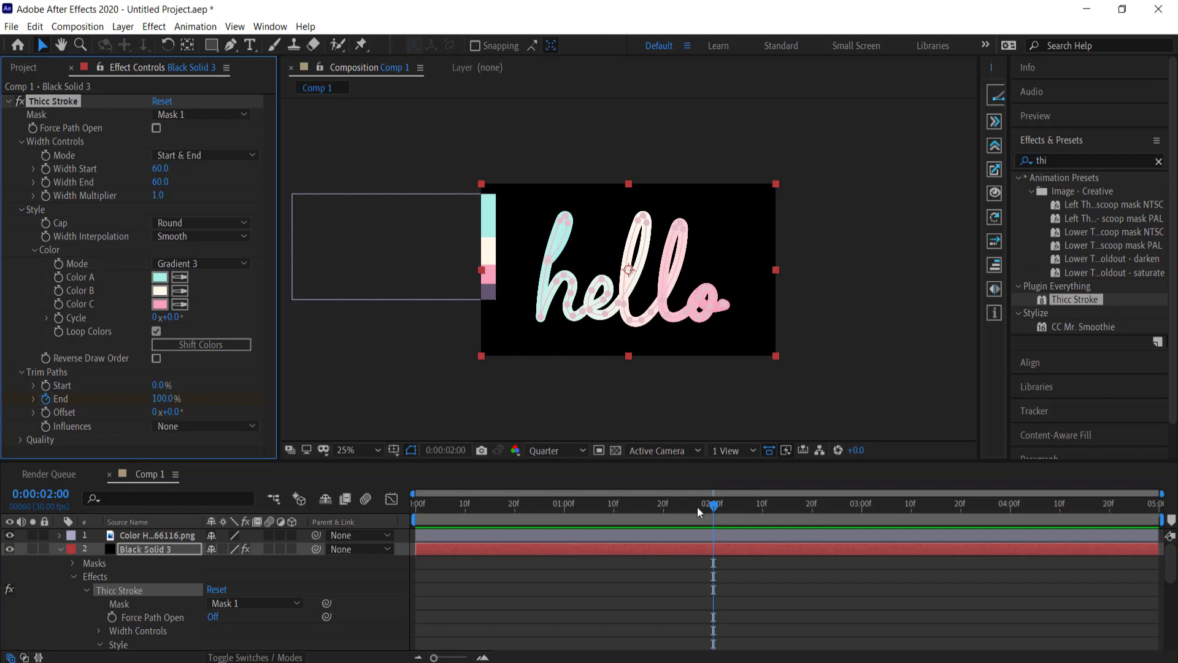
drag(717, 513, 344, 504)
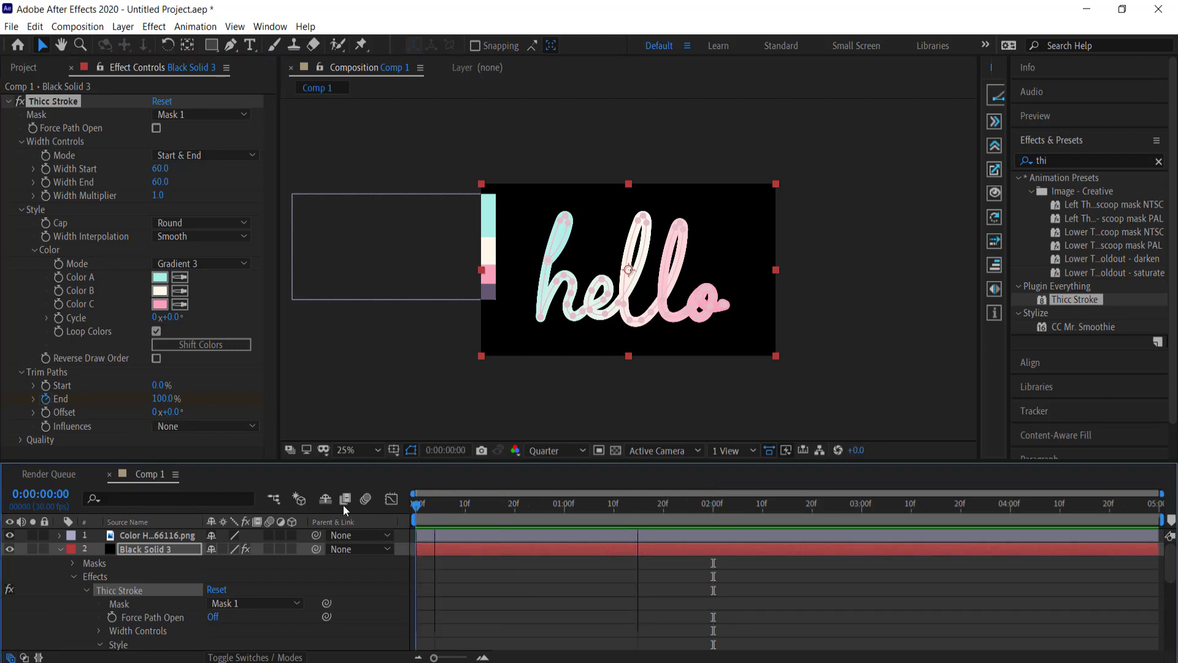
click(162, 399)
text(0)
key(Return)
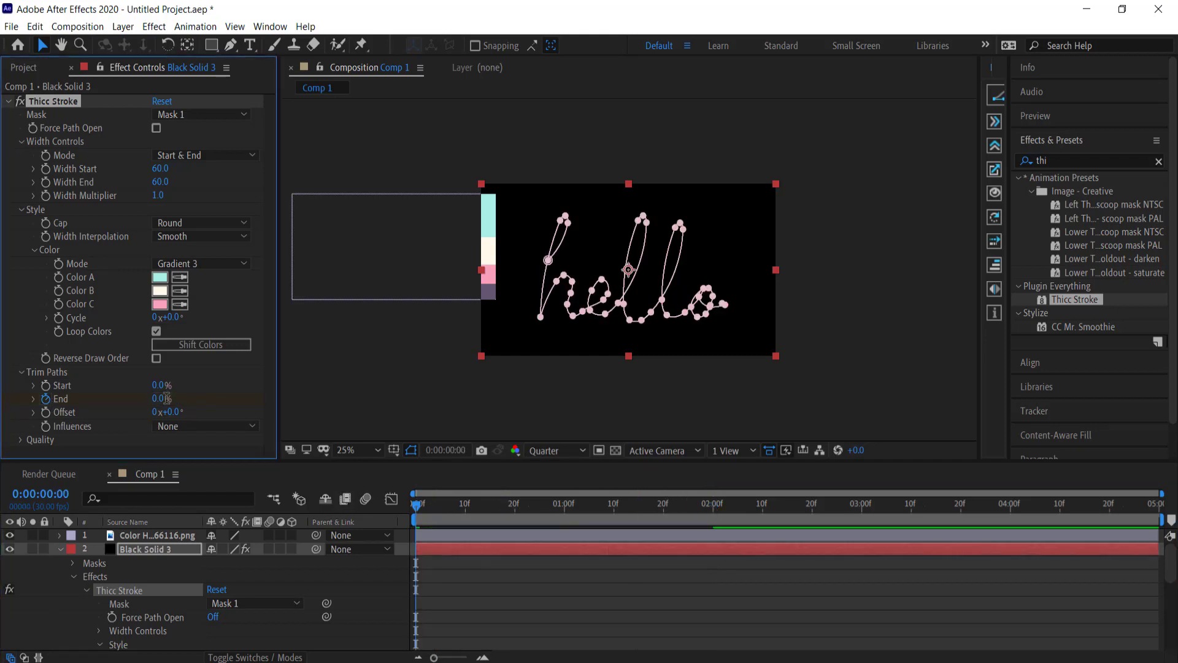
key(u)
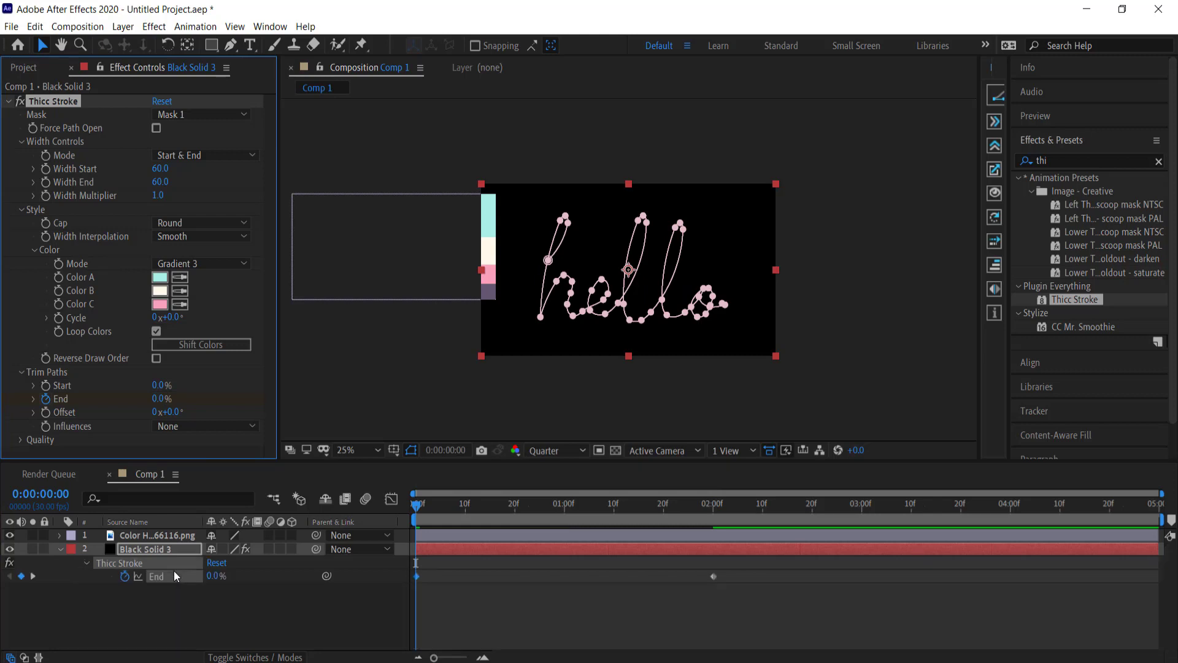
mouse_move(418, 505)
mouse_down()
mouse_move(672, 506)
mouse_move(376, 504)
mouse_up()
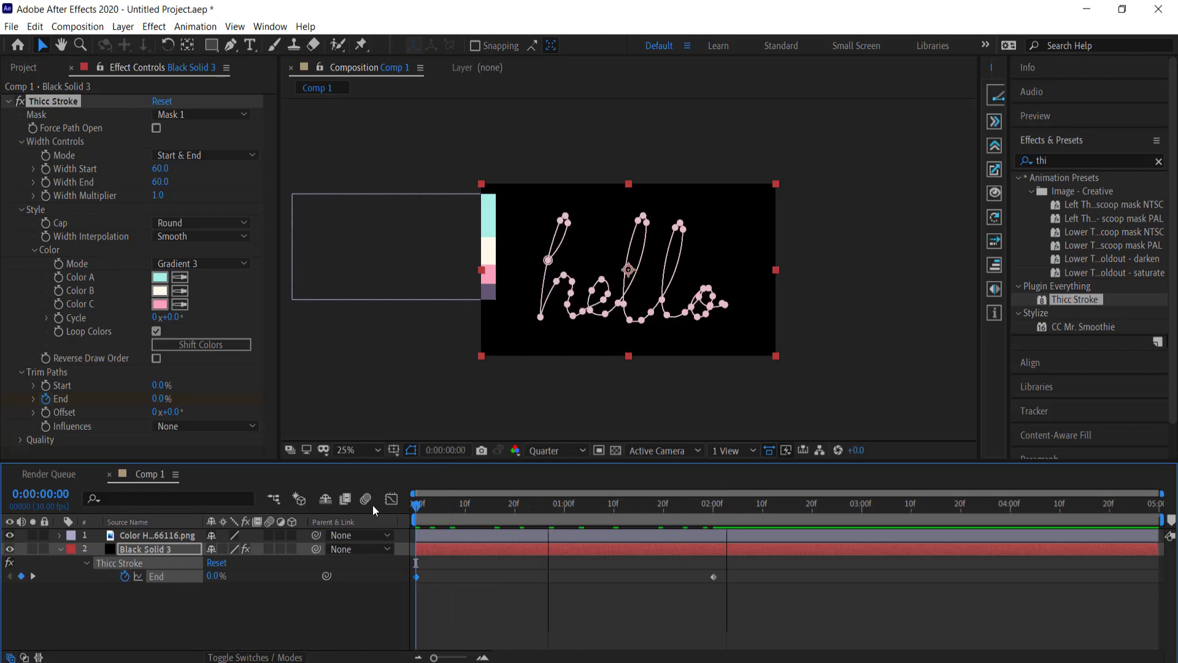
click(10, 535)
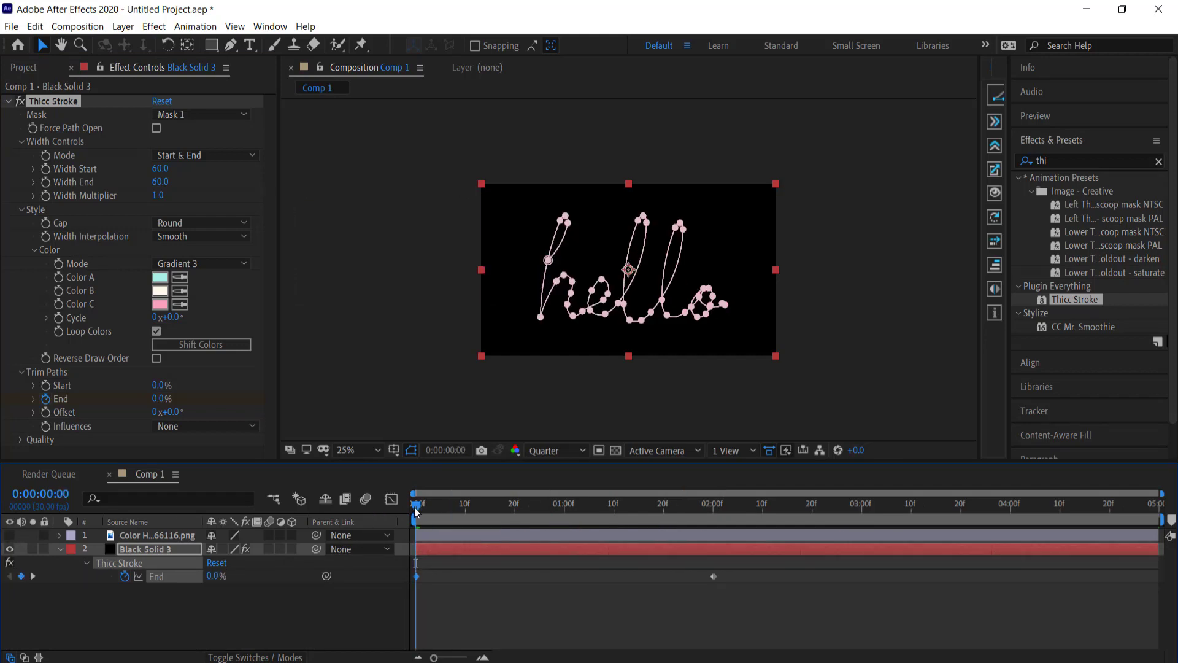
- Preview the write-on and scrub back to inspect the partly drawn 'o'
key(space)
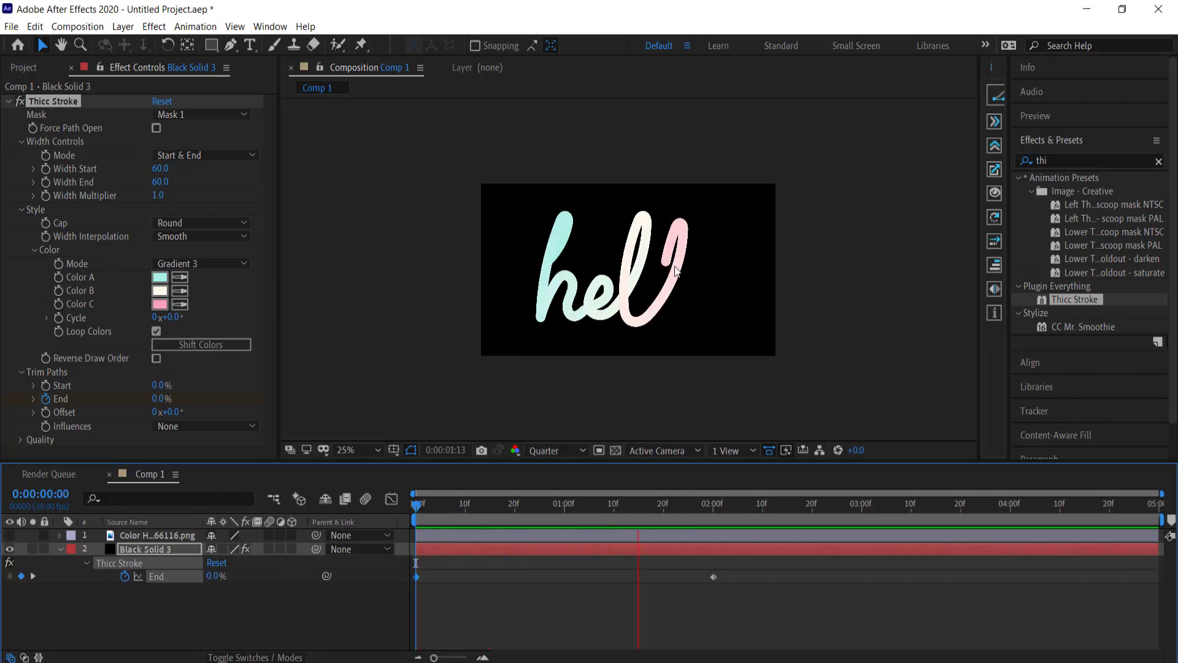
click(822, 505)
drag(824, 508, 628, 505)
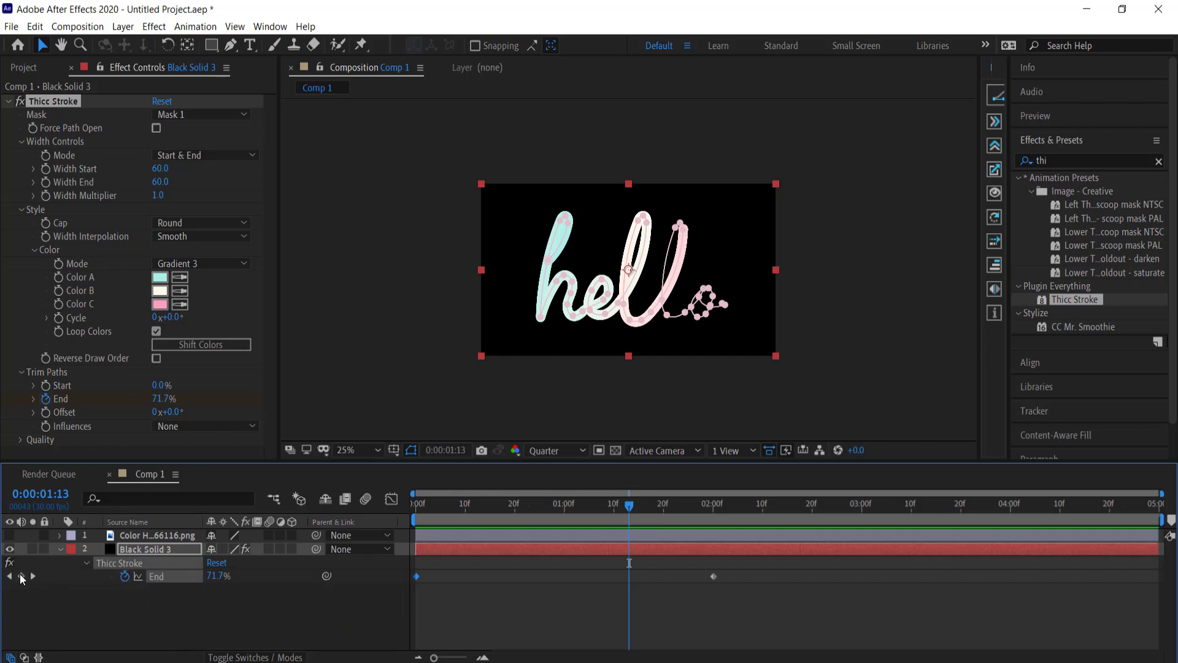
- Add End keyframes at 0:00:00:29 and 0:00:00:13, then select all End keyframes
drag(627, 503, 561, 504)
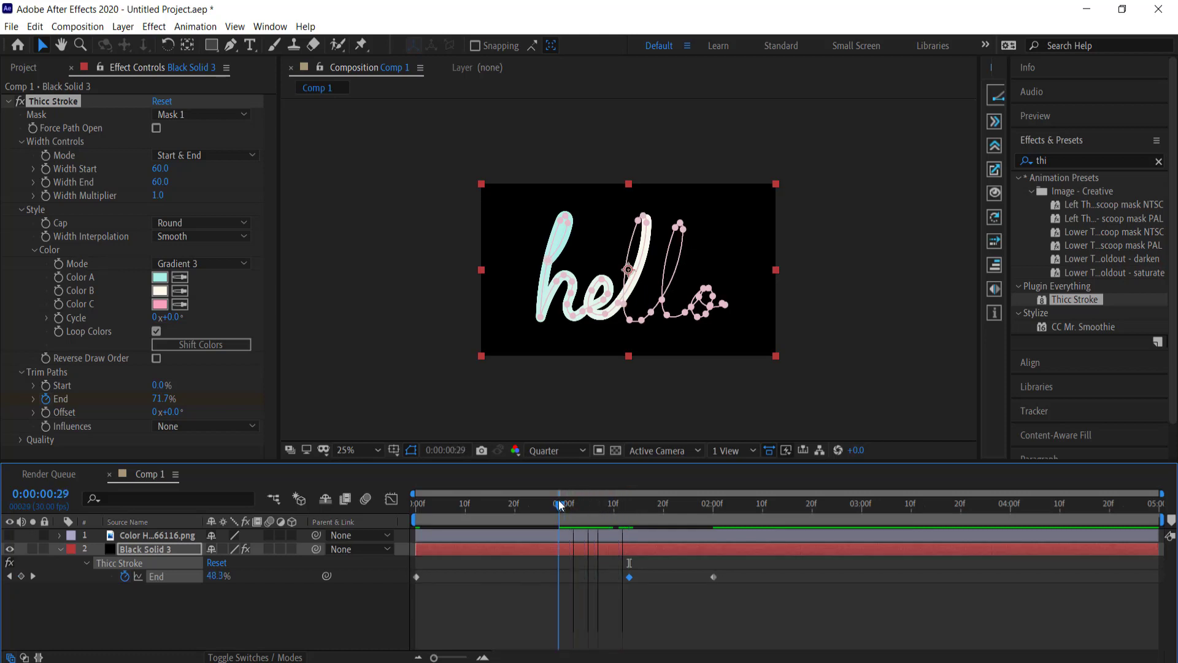
click(21, 578)
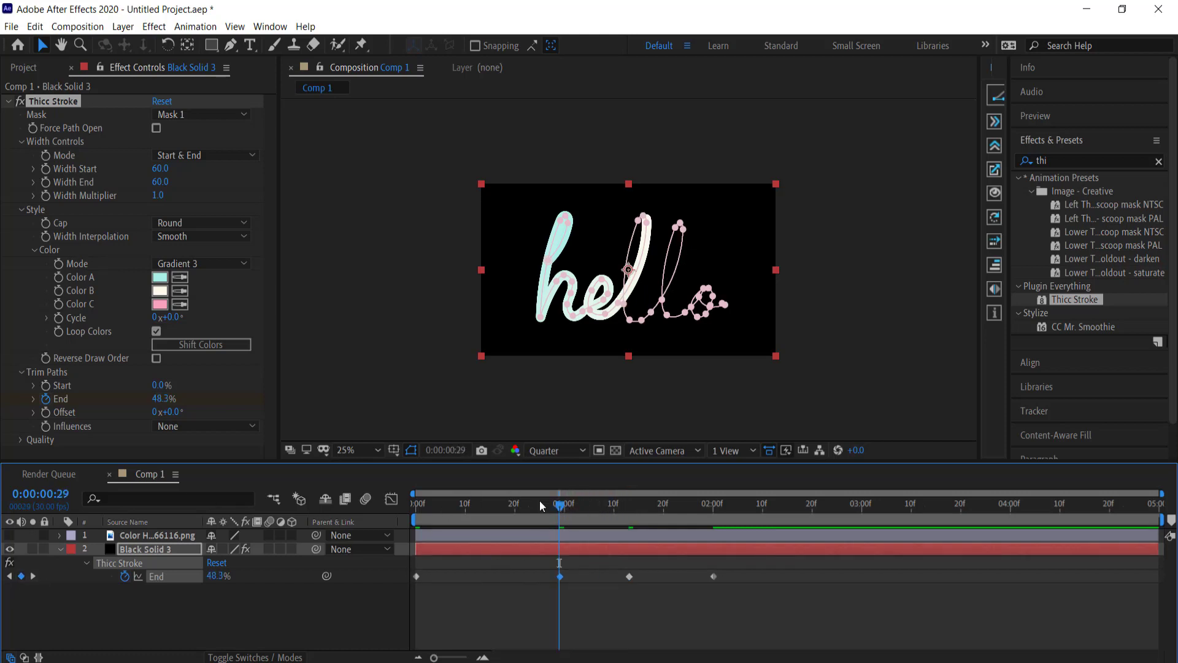
drag(560, 507, 481, 510)
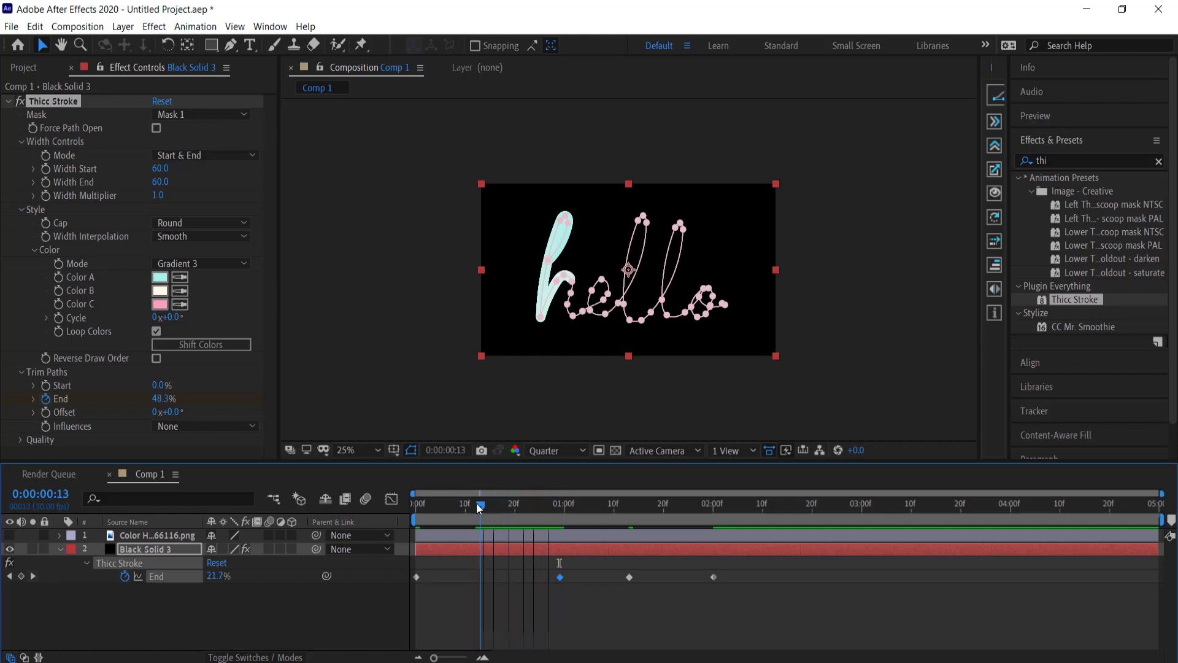
click(21, 576)
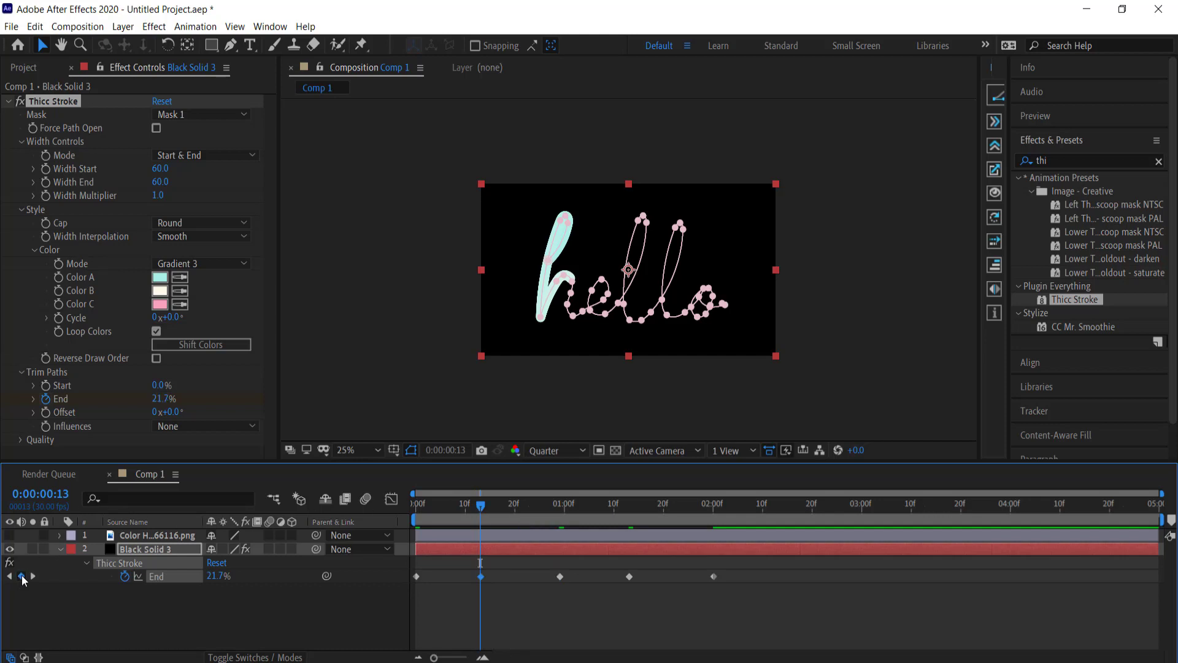
drag(749, 566, 379, 598)
- Apply Easy Ease to all End keyframes and widen their influence in the speed graph
right_click(418, 575)
mouse_move(477, 565)
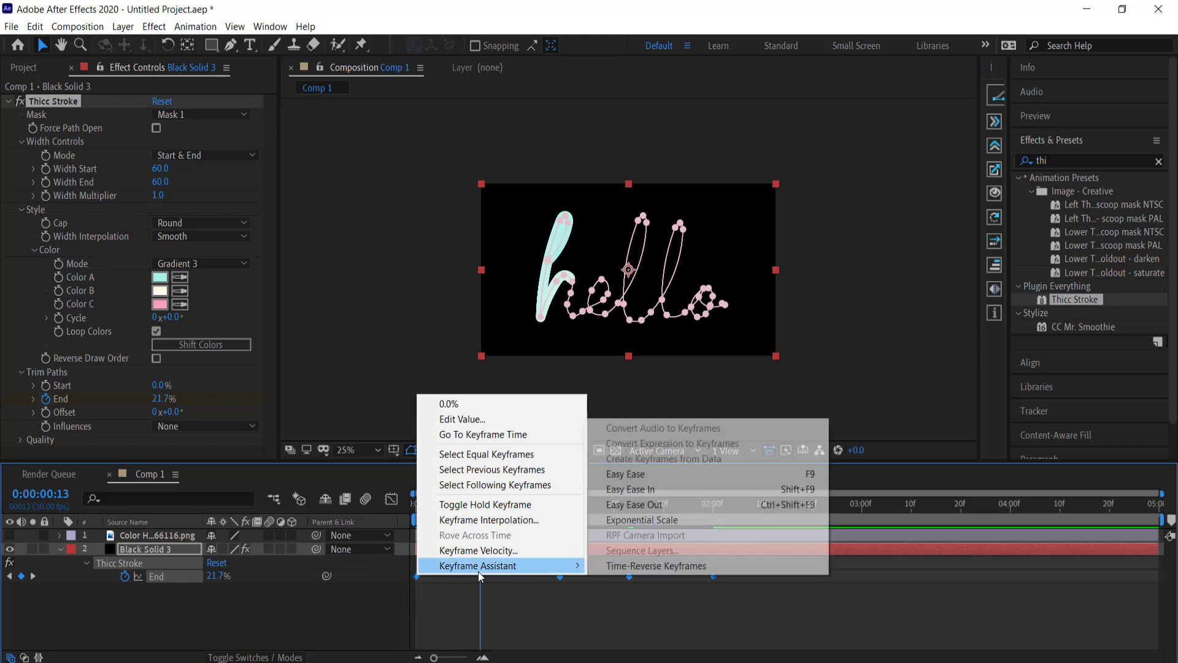
click(640, 479)
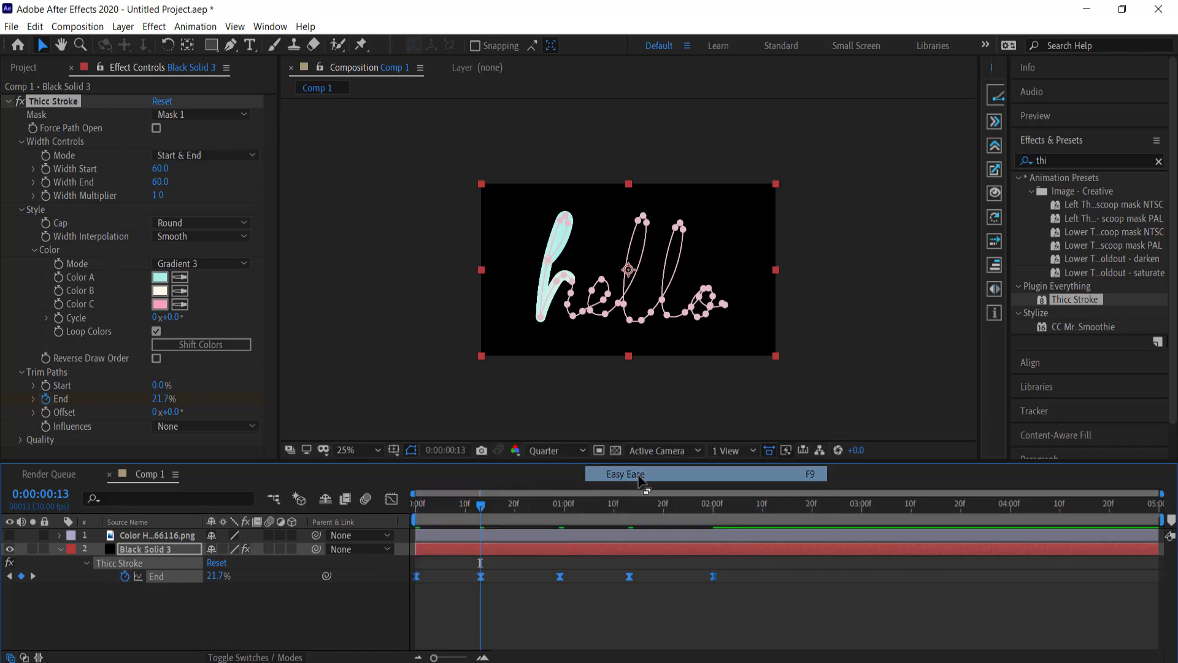
click(392, 498)
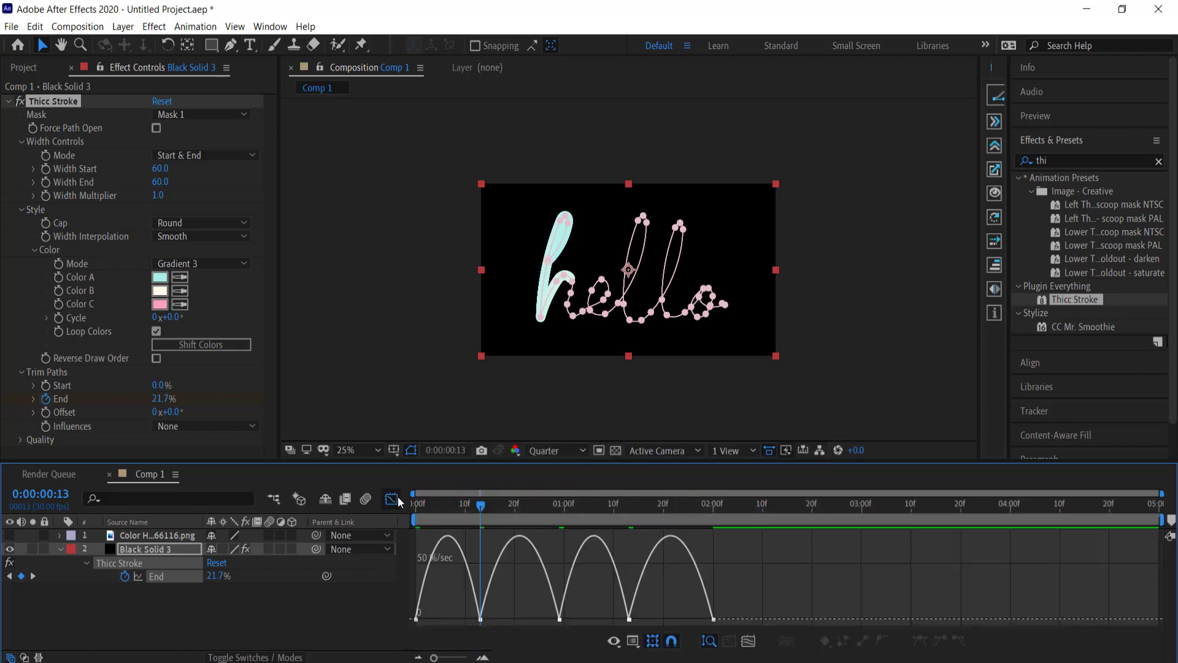
click(640, 645)
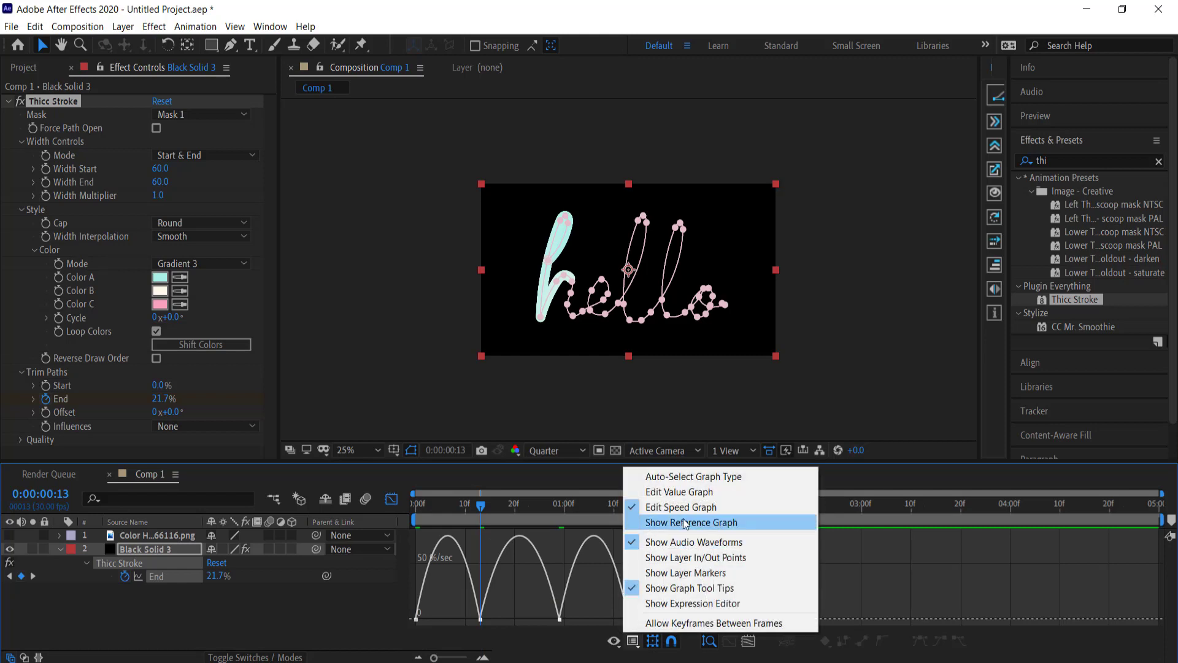
click(445, 611)
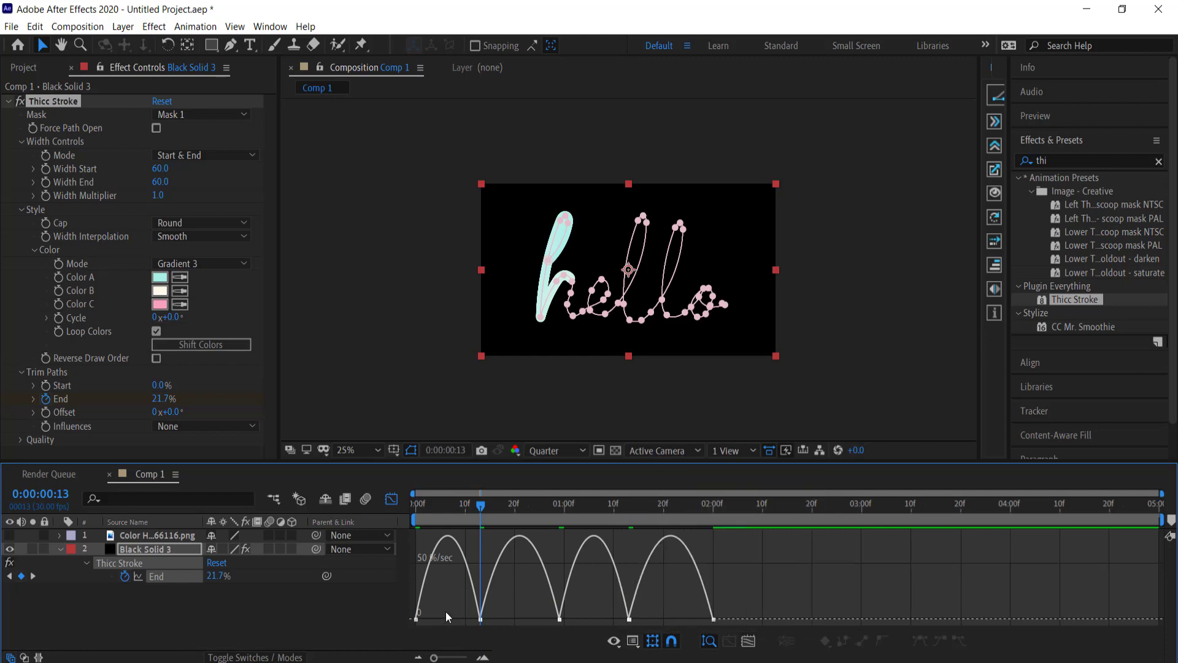
drag(446, 608, 676, 619)
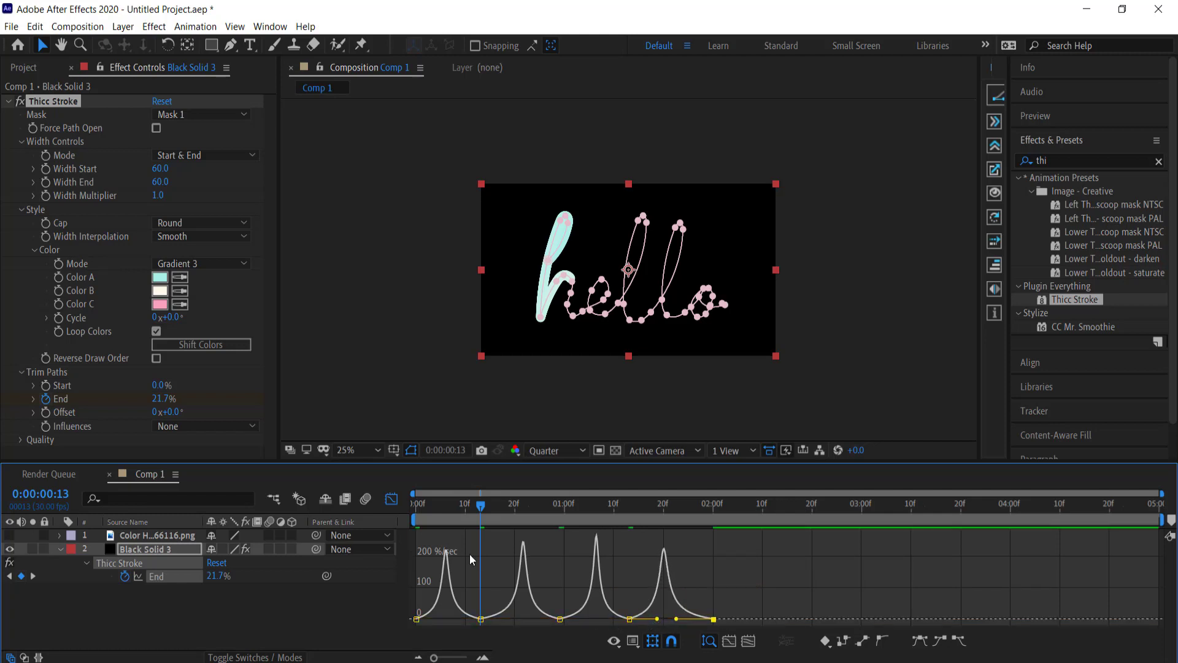
- Return to the keyframe timeline and preview the write-on from the start
click(392, 499)
drag(486, 506, 417, 504)
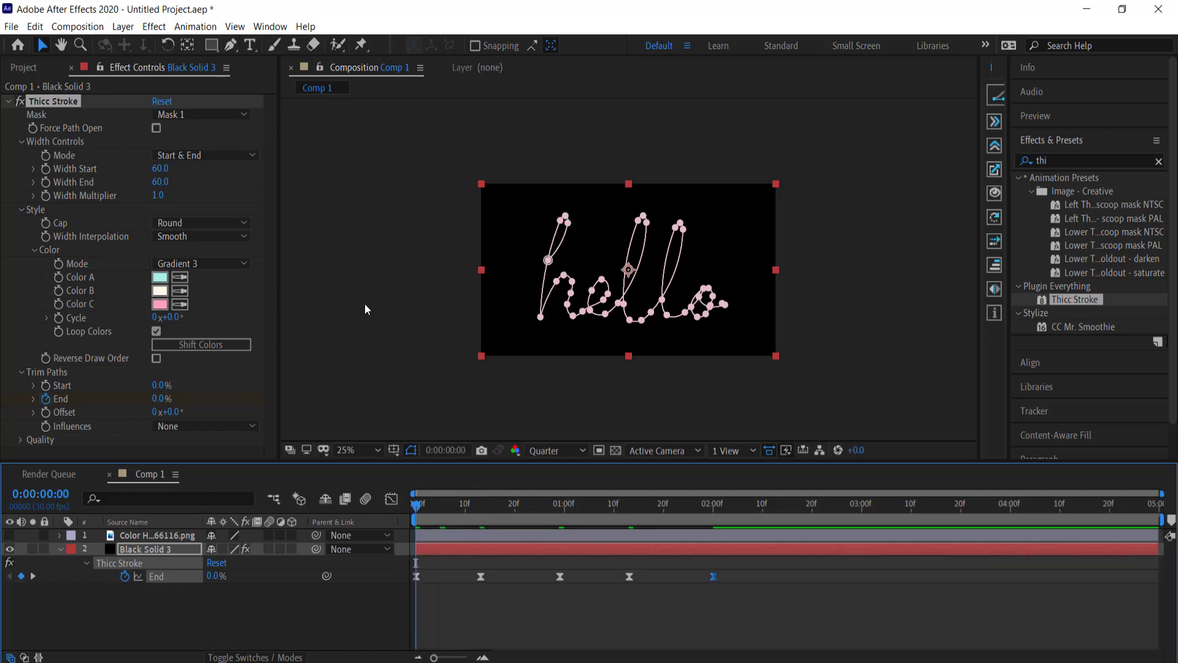
key(space)
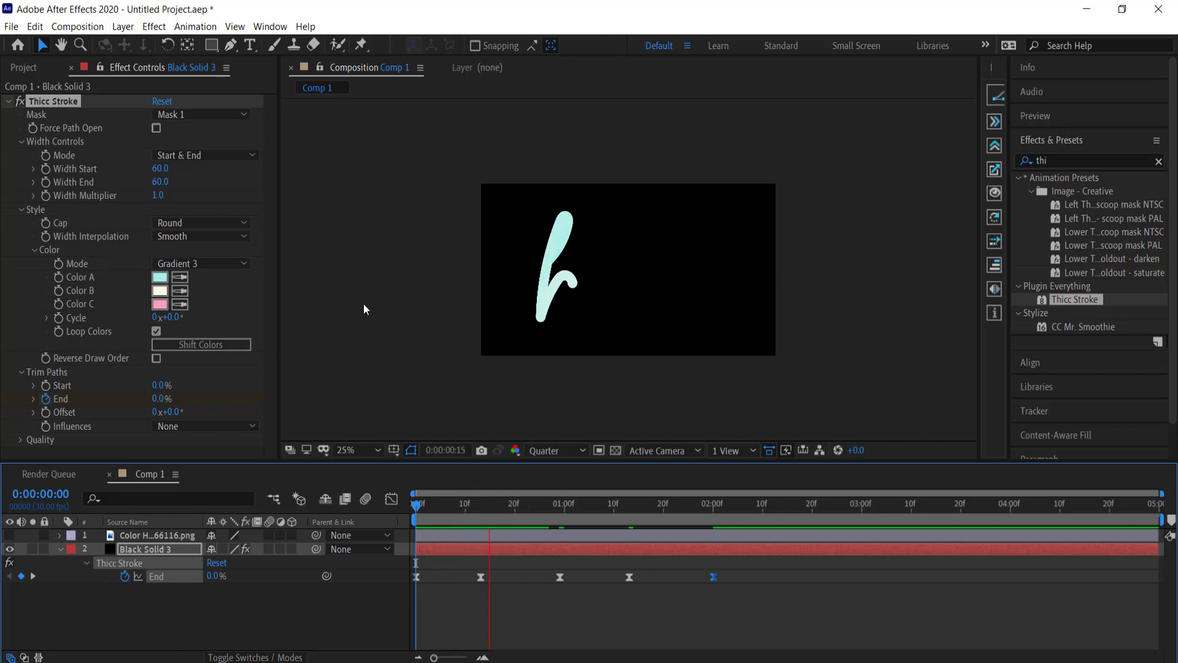
click(816, 504)
mouse_move(421, 504)
mouse_down()
mouse_move(496, 492)
mouse_move(767, 505)
mouse_move(380, 506)
mouse_up()
key(space)
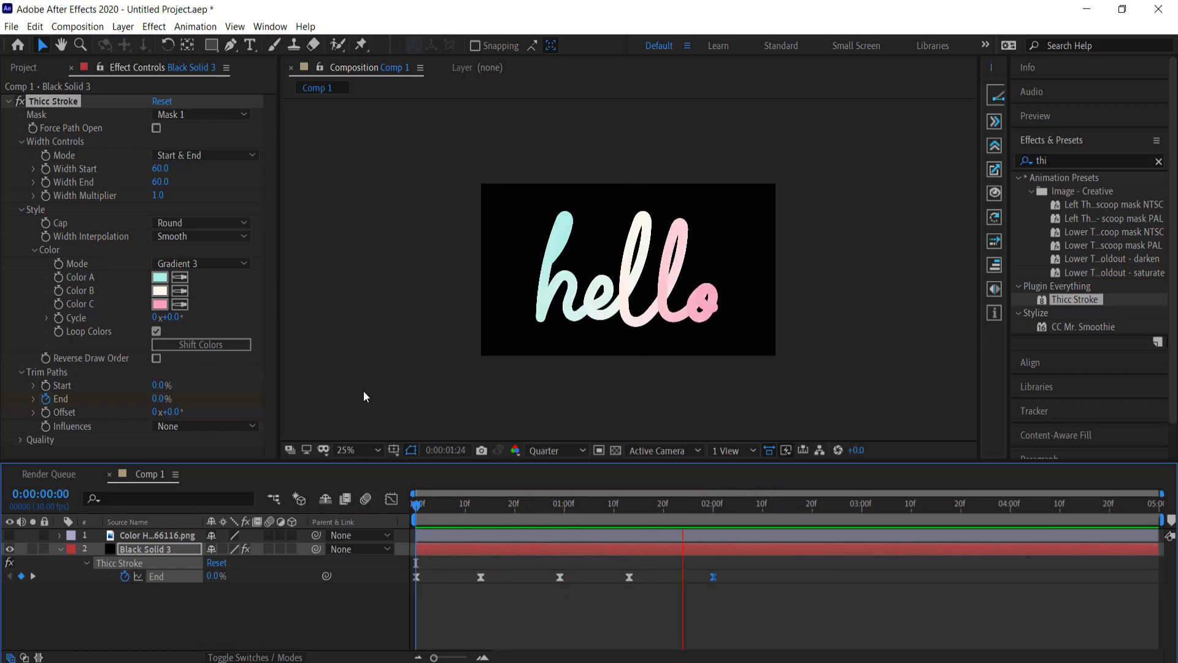
key(space)
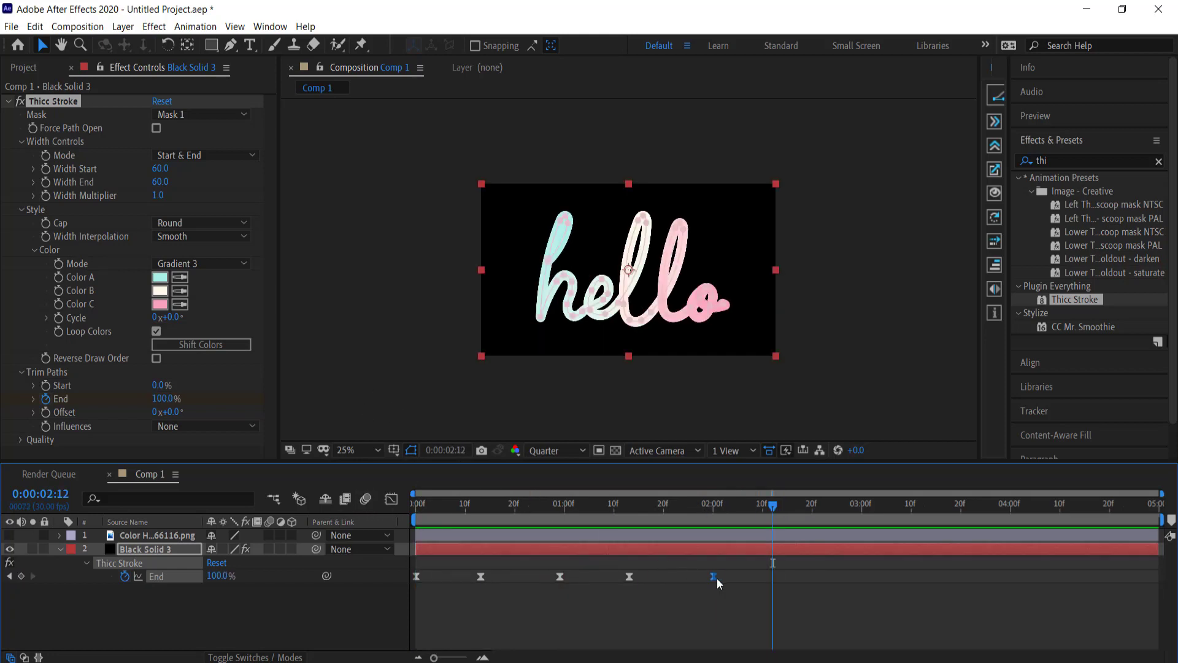
- Squeeze the five End keyframes to finish at 2 seconds, trim the work area to 2 seconds, and preview
drag(748, 566, 375, 584)
drag(713, 576, 665, 576)
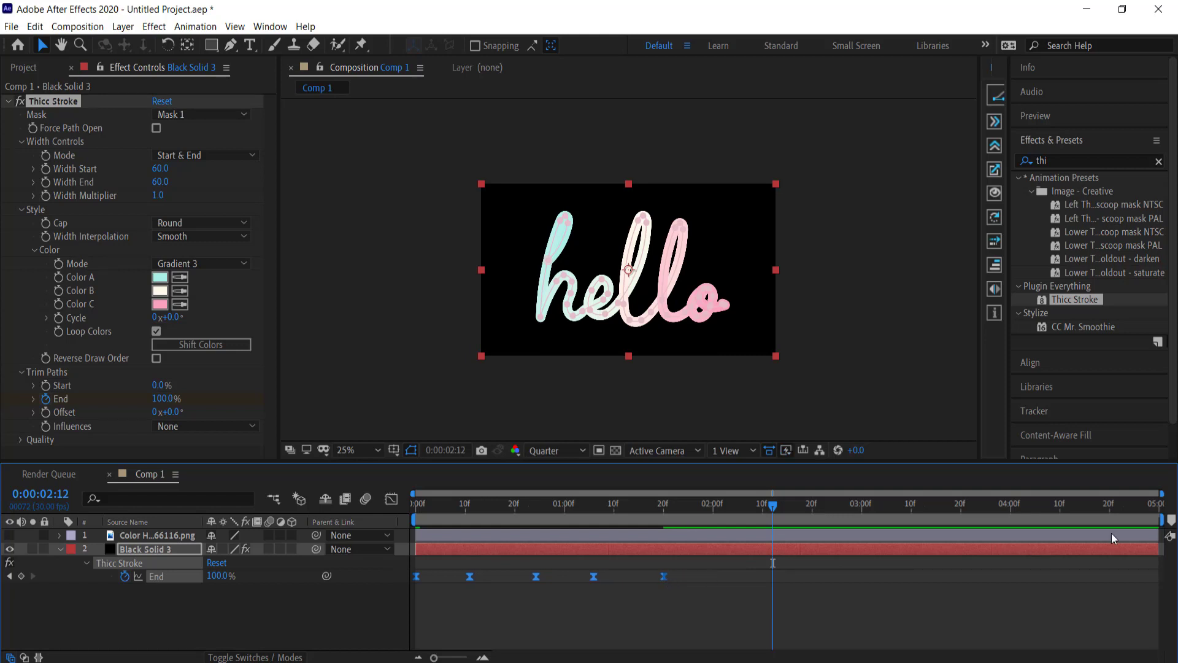
mouse_move(1163, 520)
mouse_down()
mouse_move(479, 507)
mouse_move(384, 469)
mouse_up()
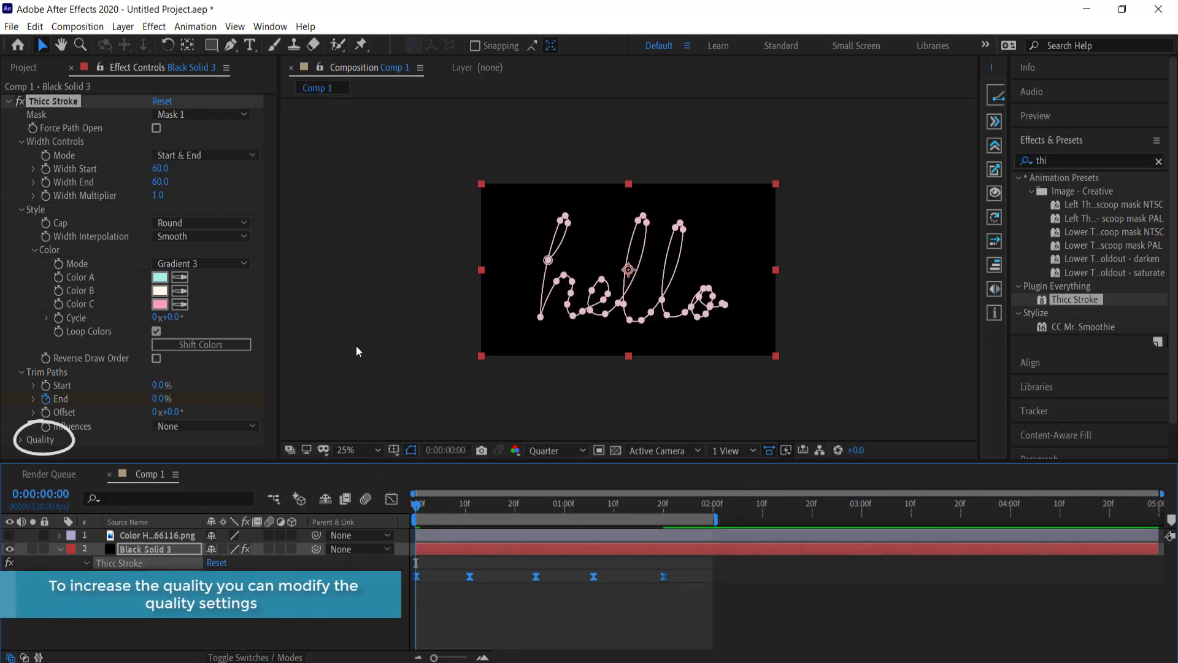
key(space)
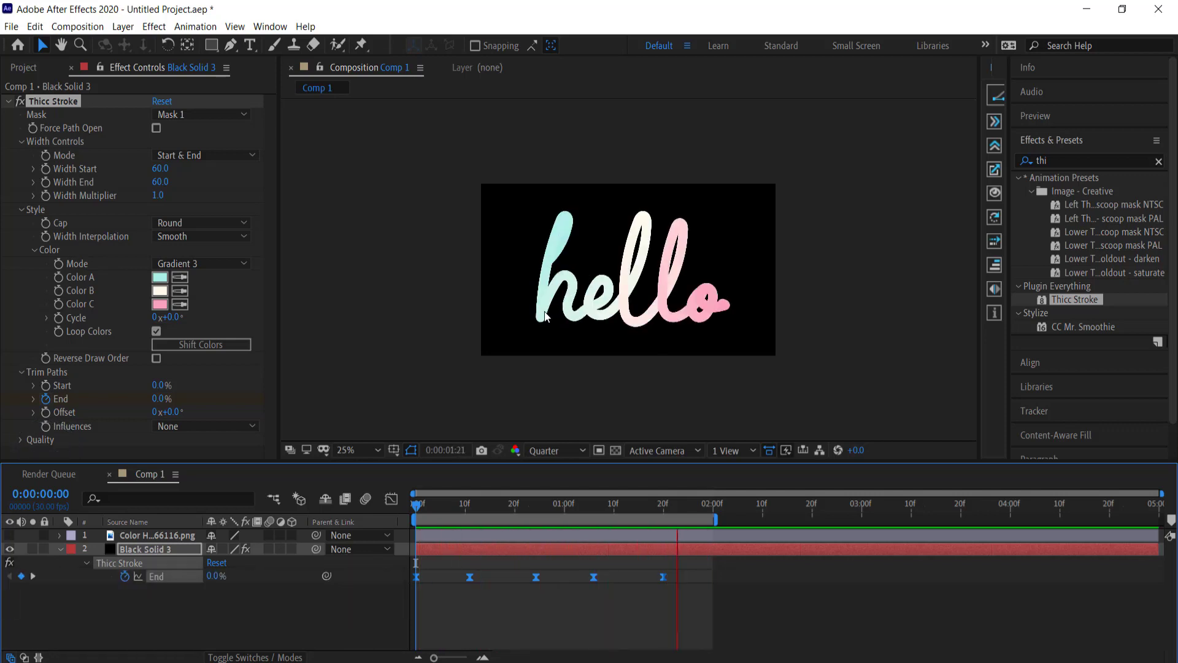
key(space)
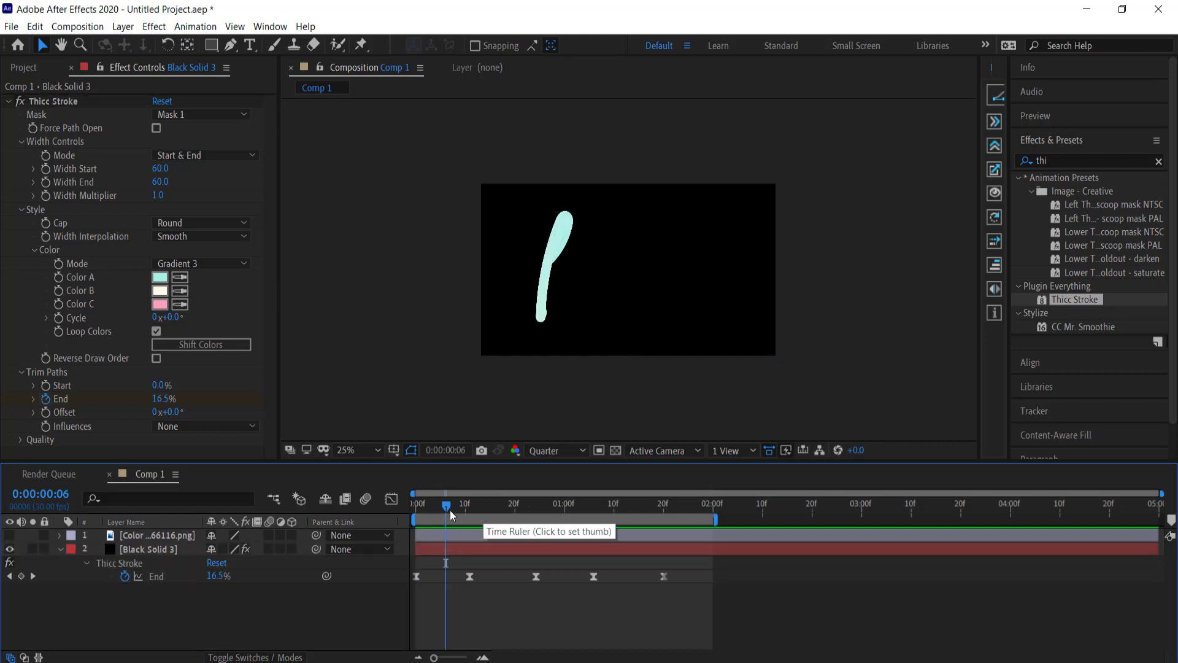
- Scrub to where 'hel' is drawn and duplicate the stroke layer with Ctrl+D
mouse_move(451, 510)
mouse_down()
mouse_move(658, 508)
mouse_move(629, 508)
mouse_up()
key(Home)
drag(438, 510, 614, 508)
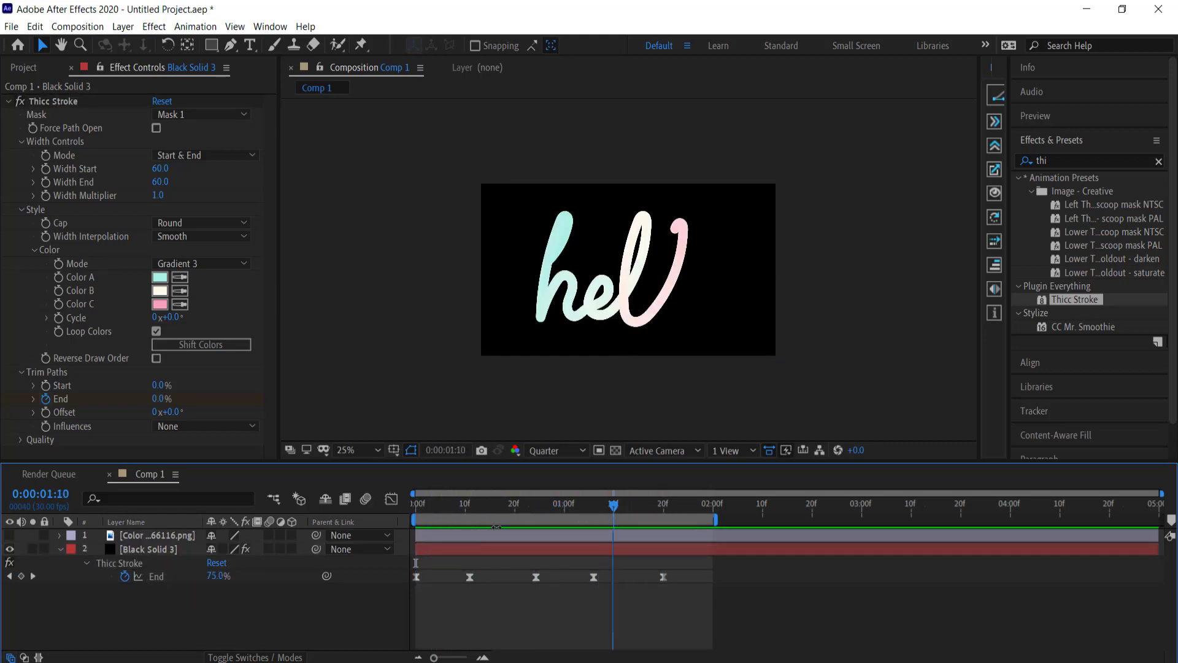
click(151, 550)
key(ctrl+d)
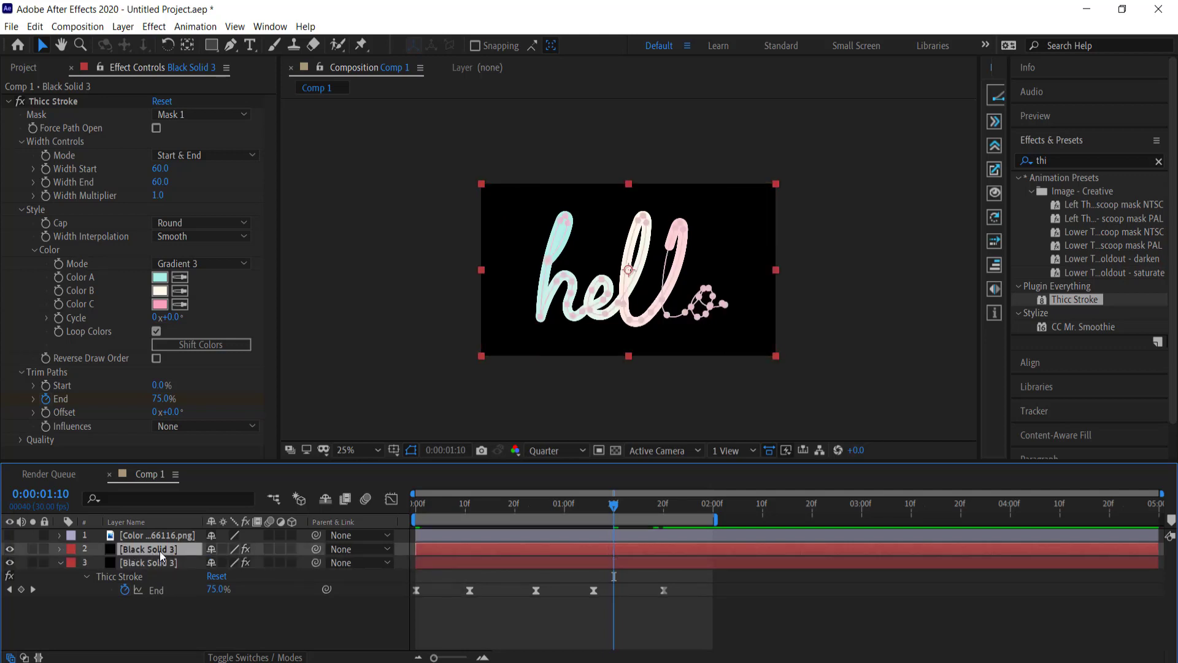
- Rename the duplicated stroke layer to TIP
double_click(159, 550)
click(157, 550)
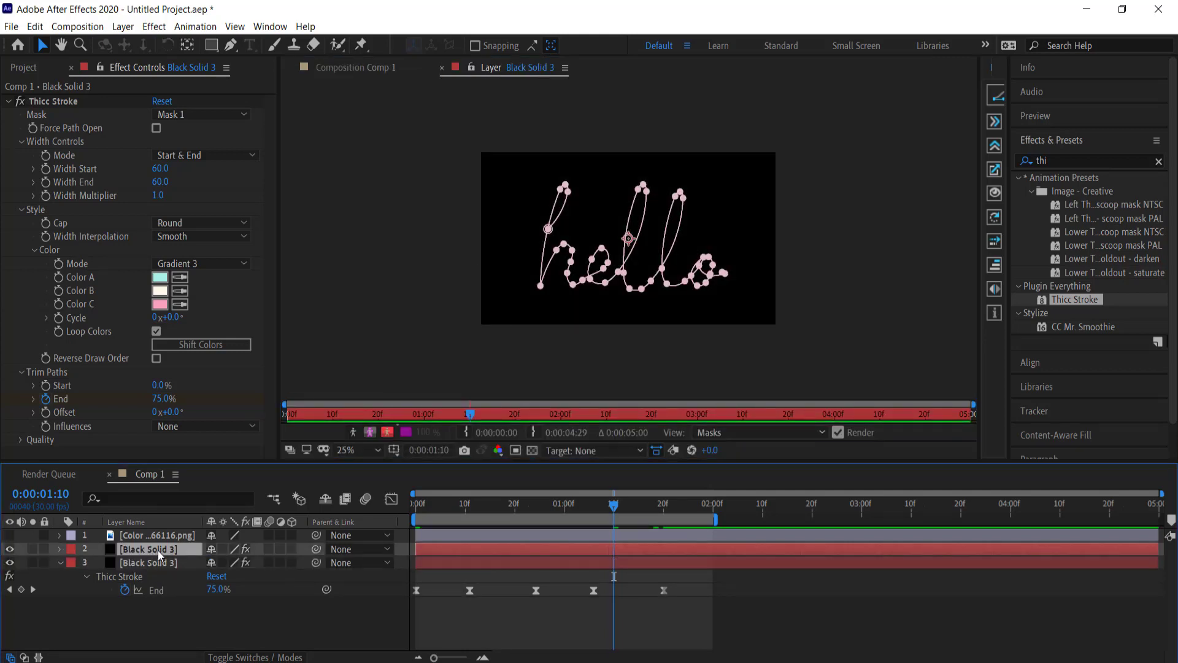
key(Return)
text(T)
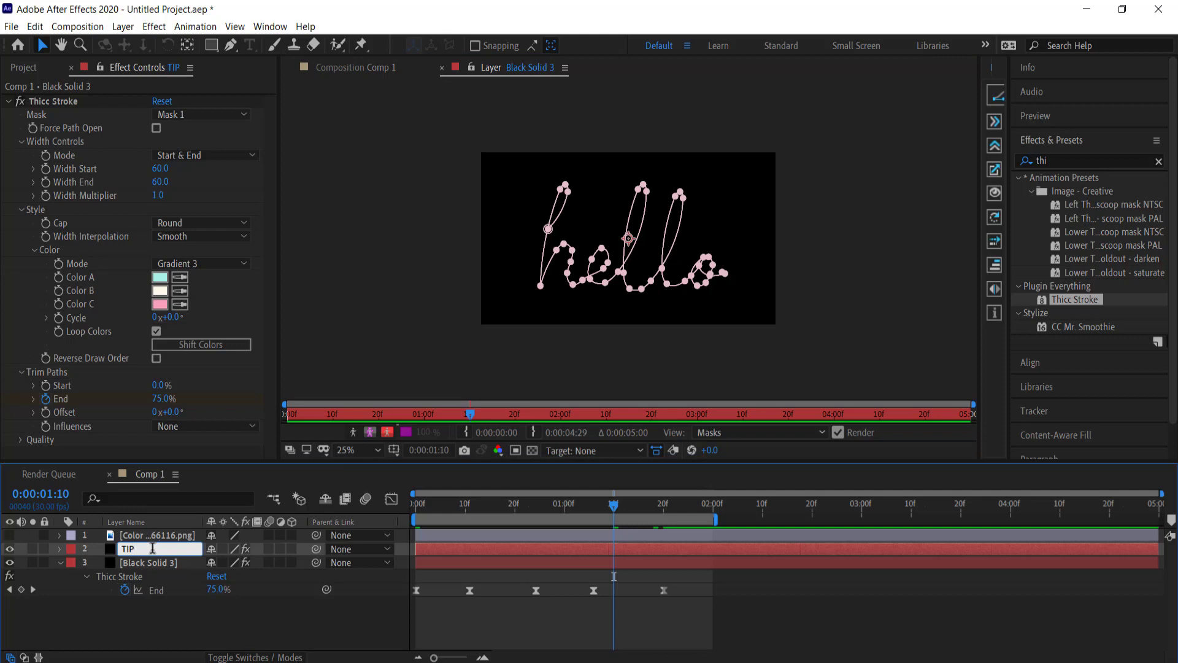
text(IP)
key(Return)
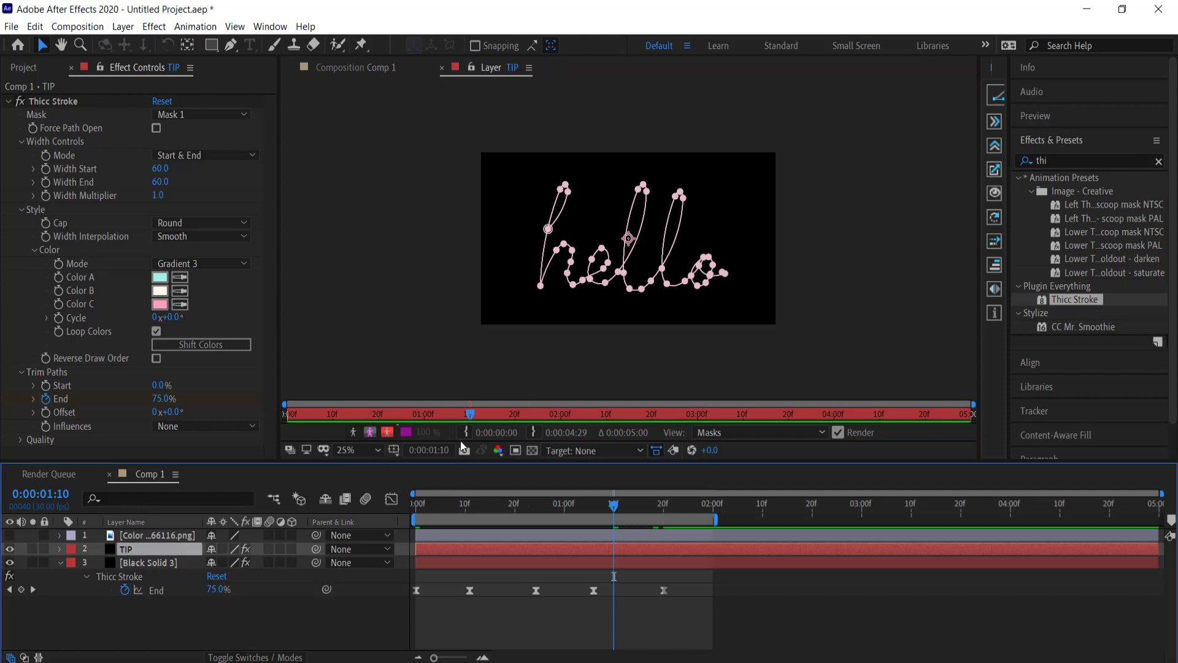
- Set the TIP stroke's colour mode to Solid white FFFFFF and reveal its keyframes
click(332, 67)
click(203, 263)
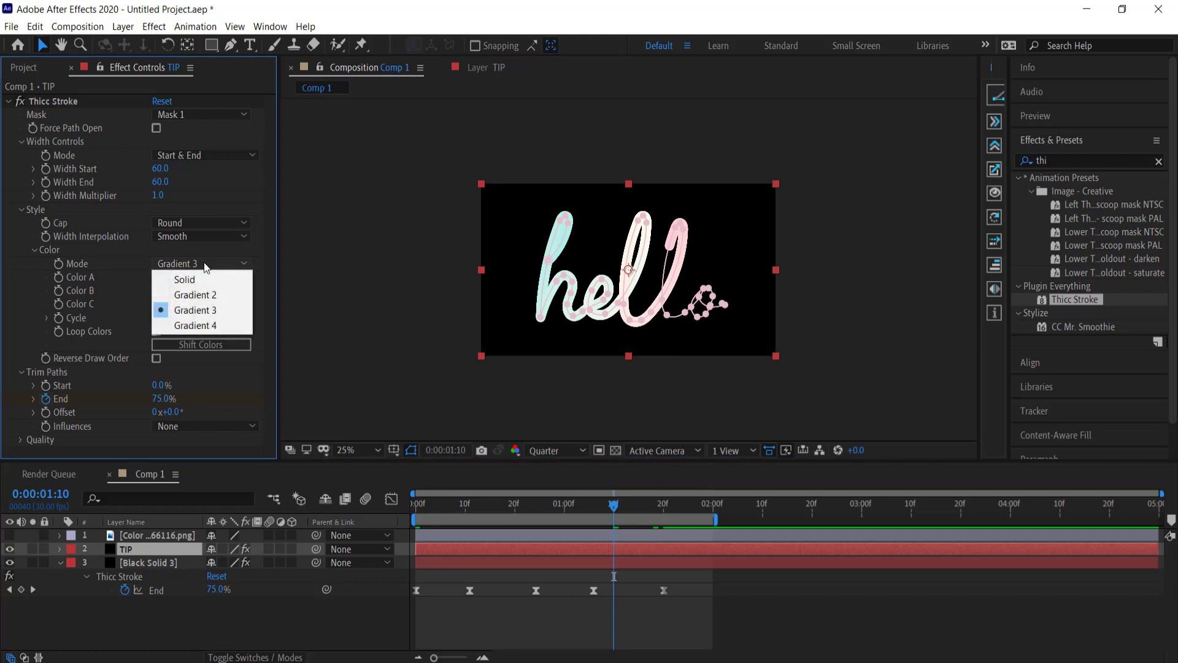
click(196, 280)
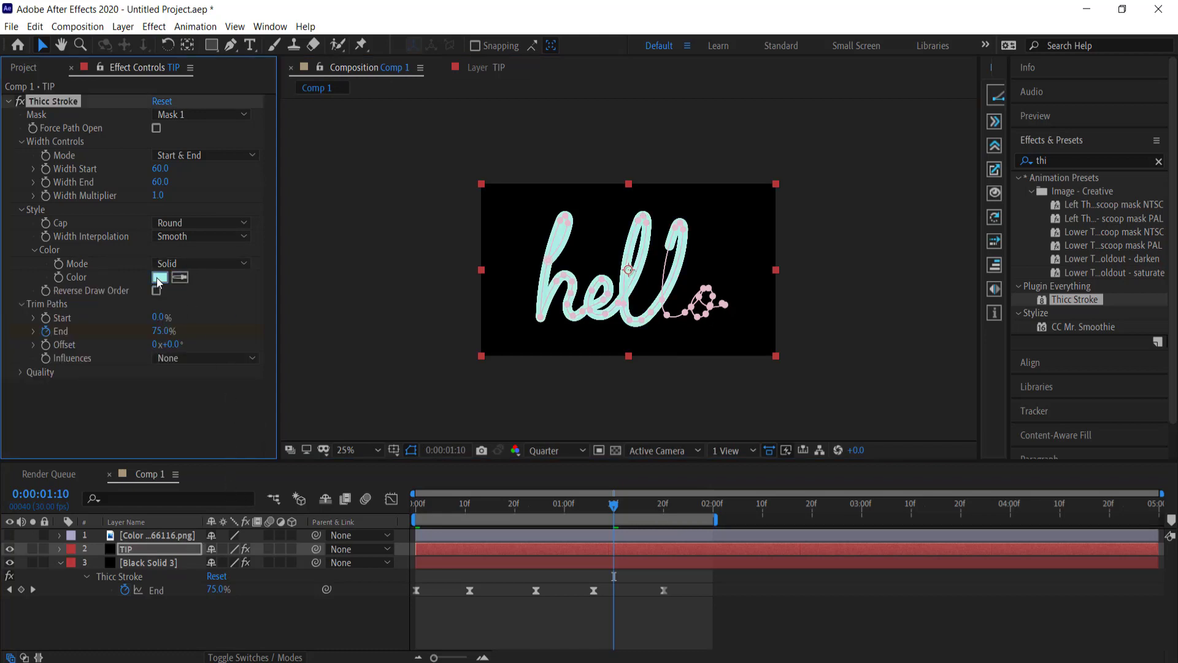
click(159, 277)
text(FFFFFF)
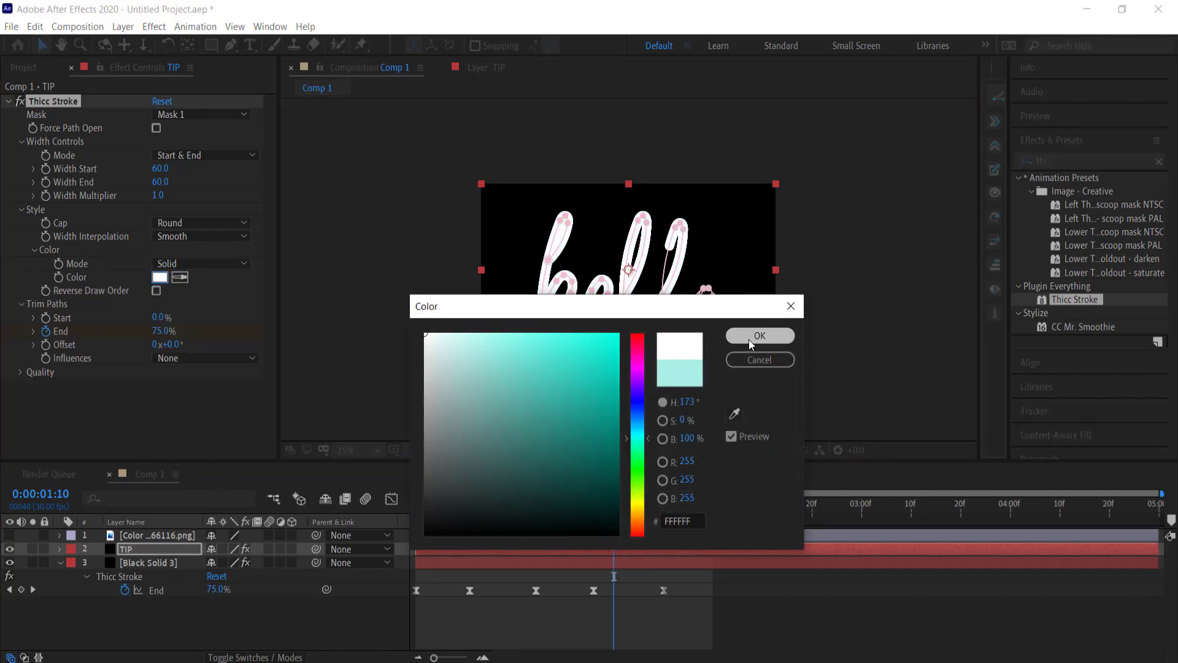
click(759, 335)
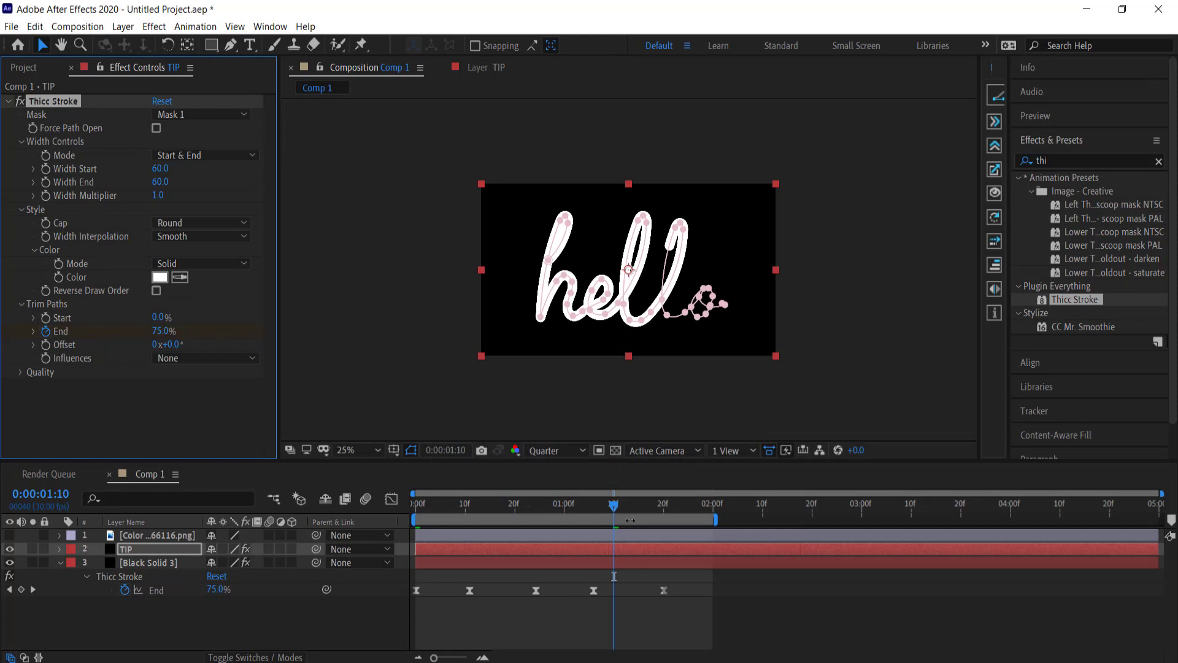
key(u)
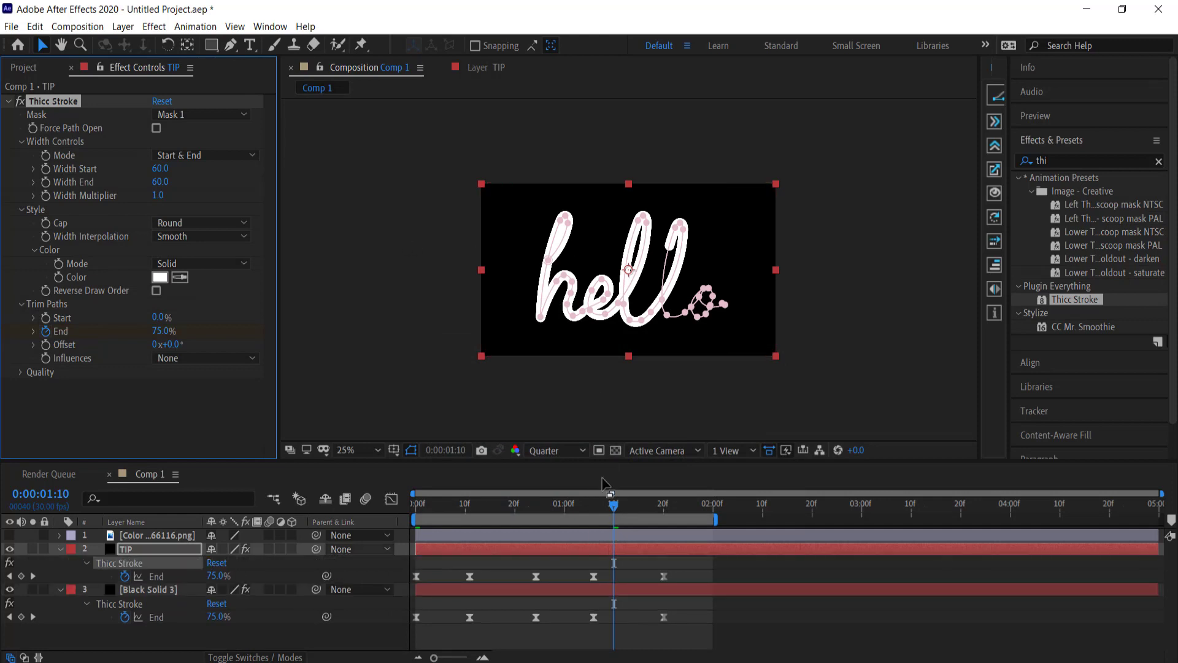
drag(618, 512, 663, 509)
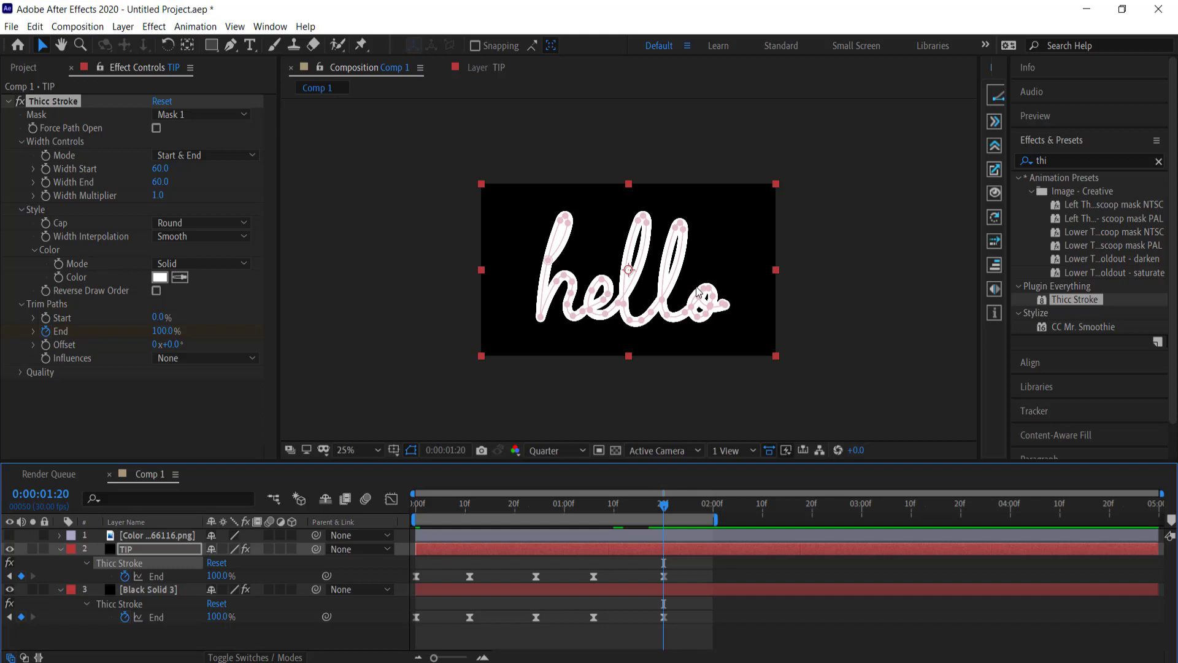
- Keyframe the TIP trim Start at 97% at 1:20
click(46, 318)
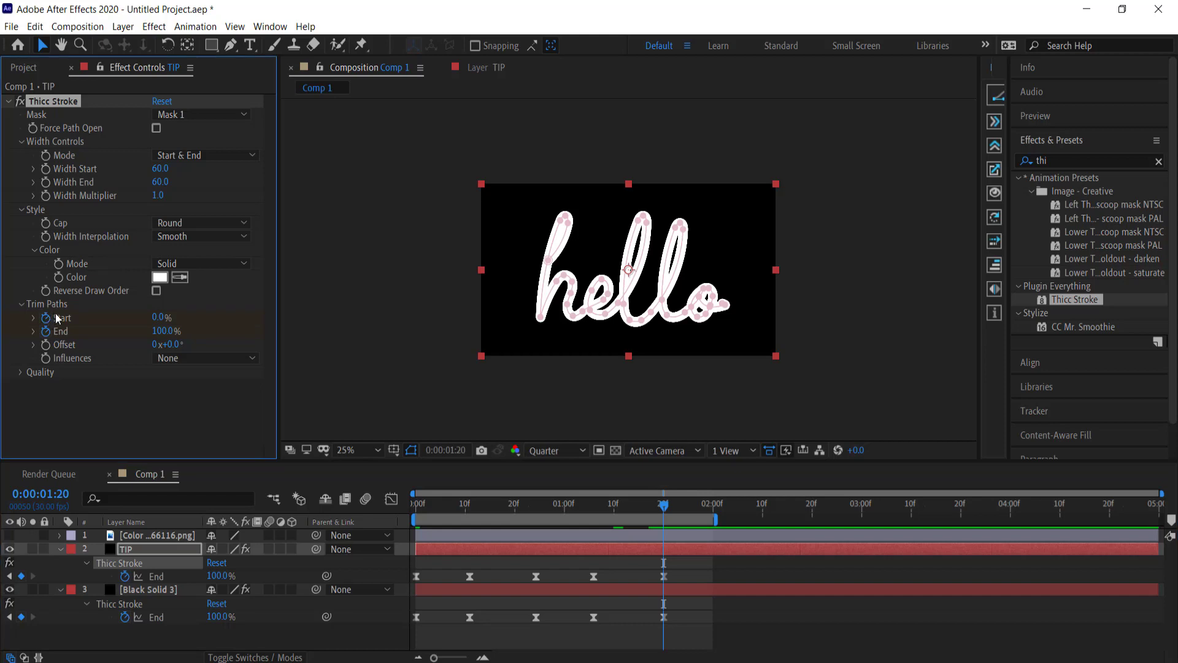
click(159, 318)
text(97)
key(Return)
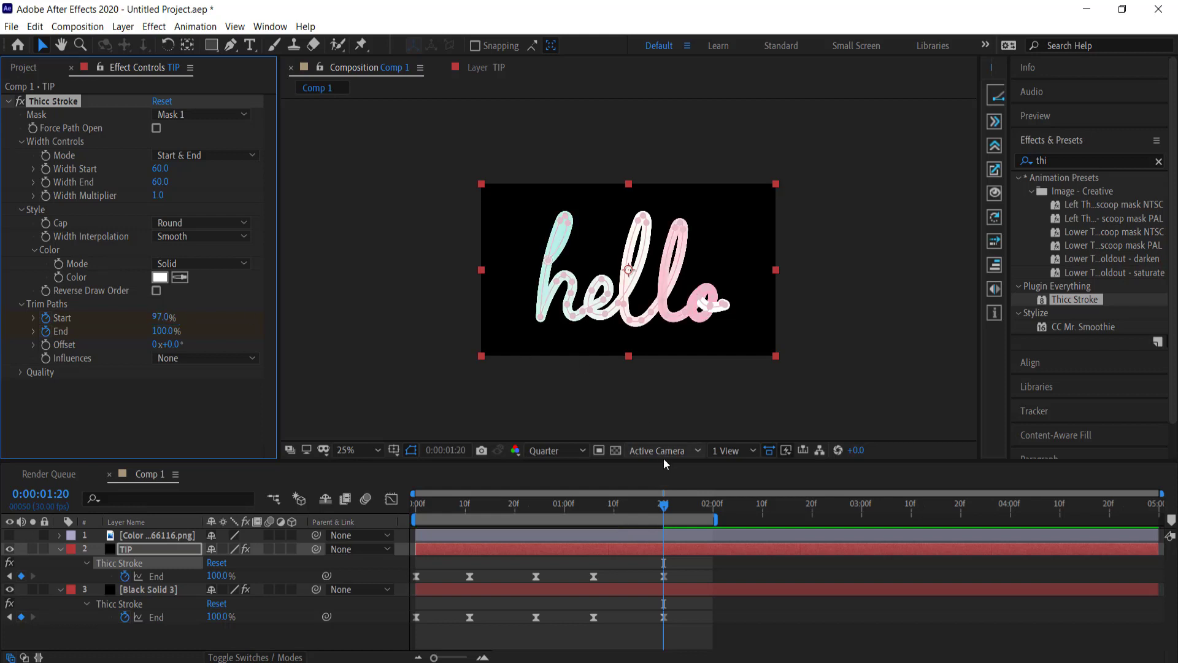
- Set the trim Start to 0% at the first frame
drag(665, 508, 373, 489)
click(159, 317)
click(158, 317)
text(0)
key(Return)
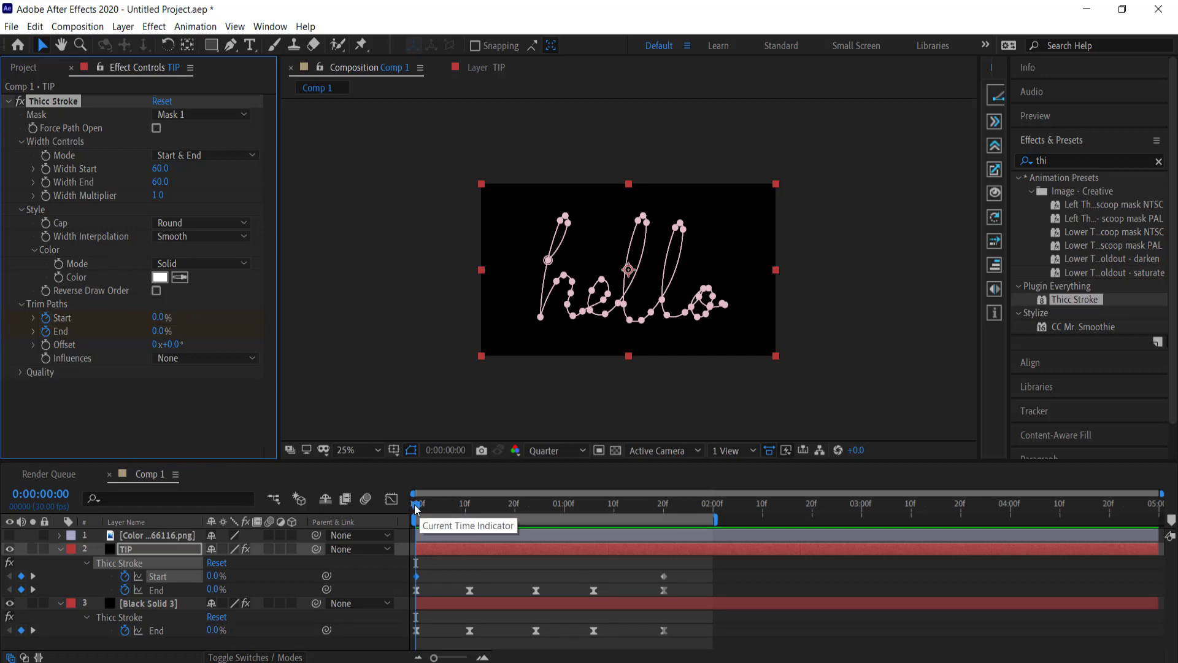
- Raise trim Start to 26.3% at frame 11, then check the tip at frame 5
drag(416, 508, 442, 509)
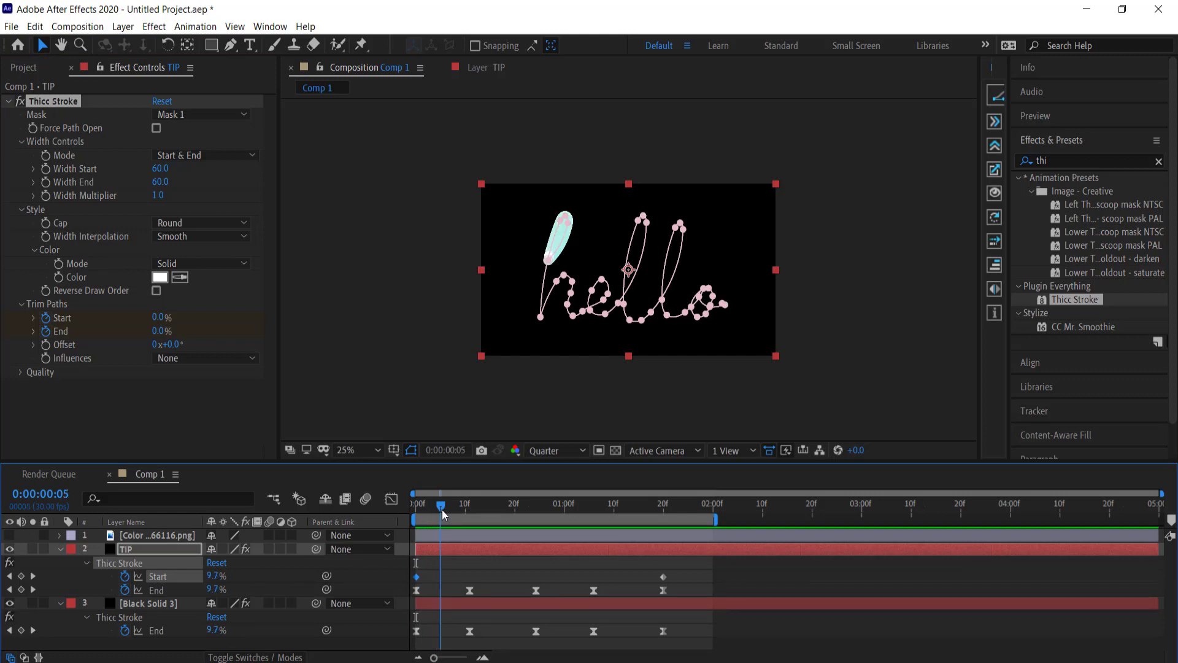
drag(442, 509, 472, 515)
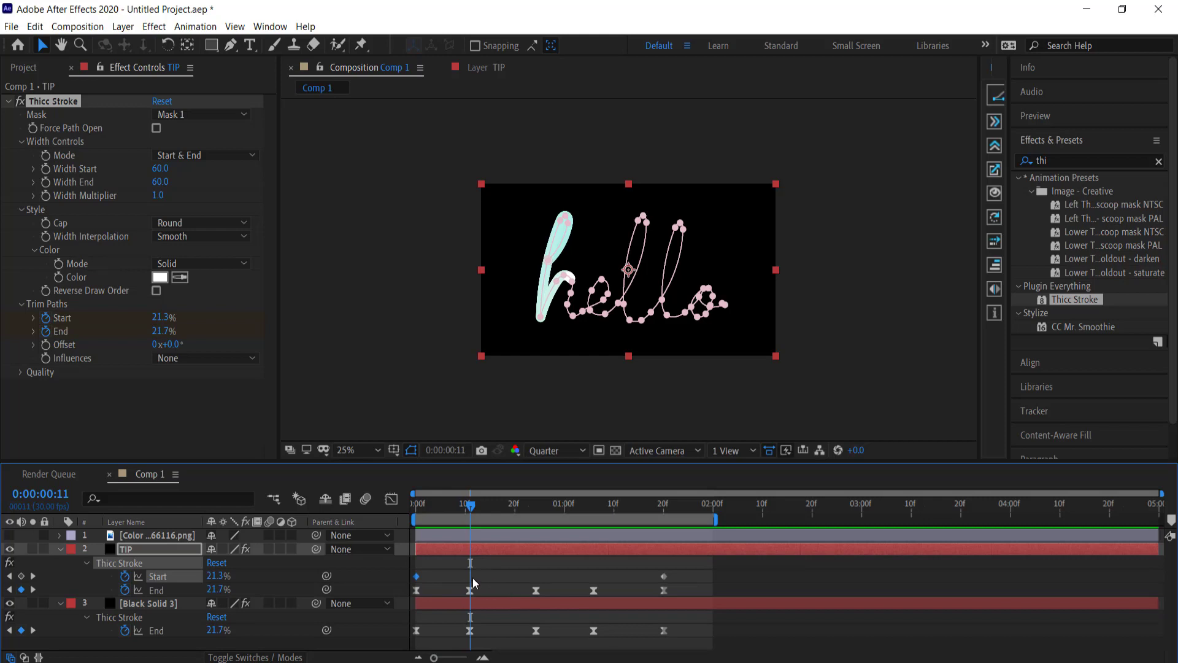
drag(226, 576, 214, 576)
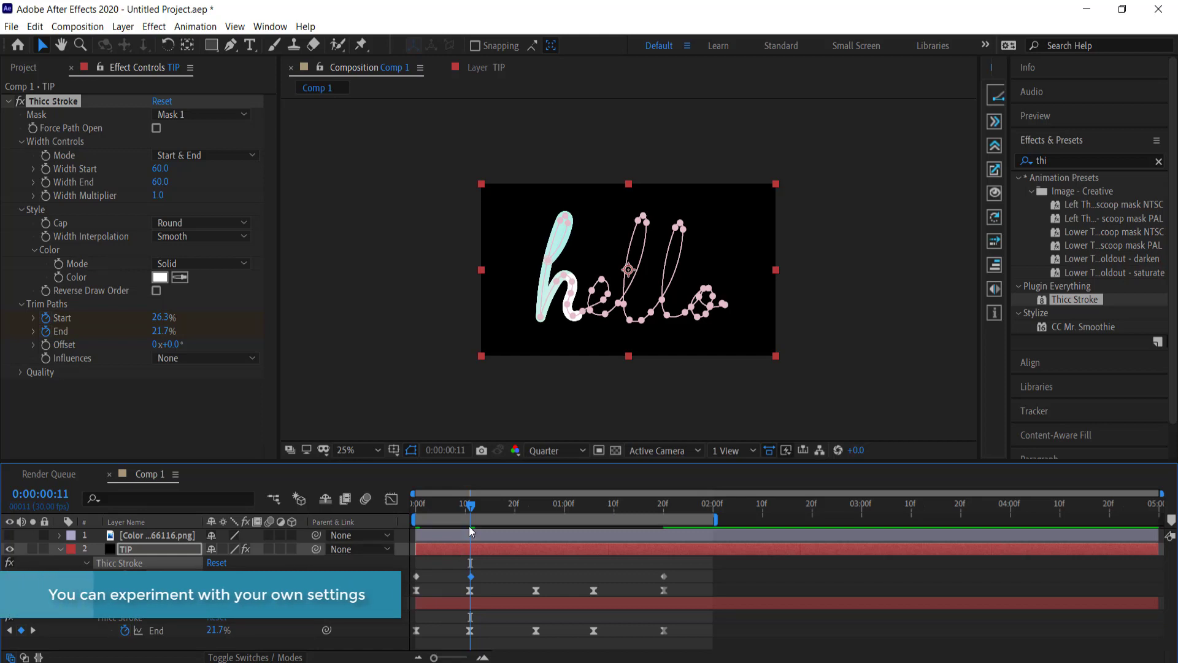
drag(470, 505, 406, 505)
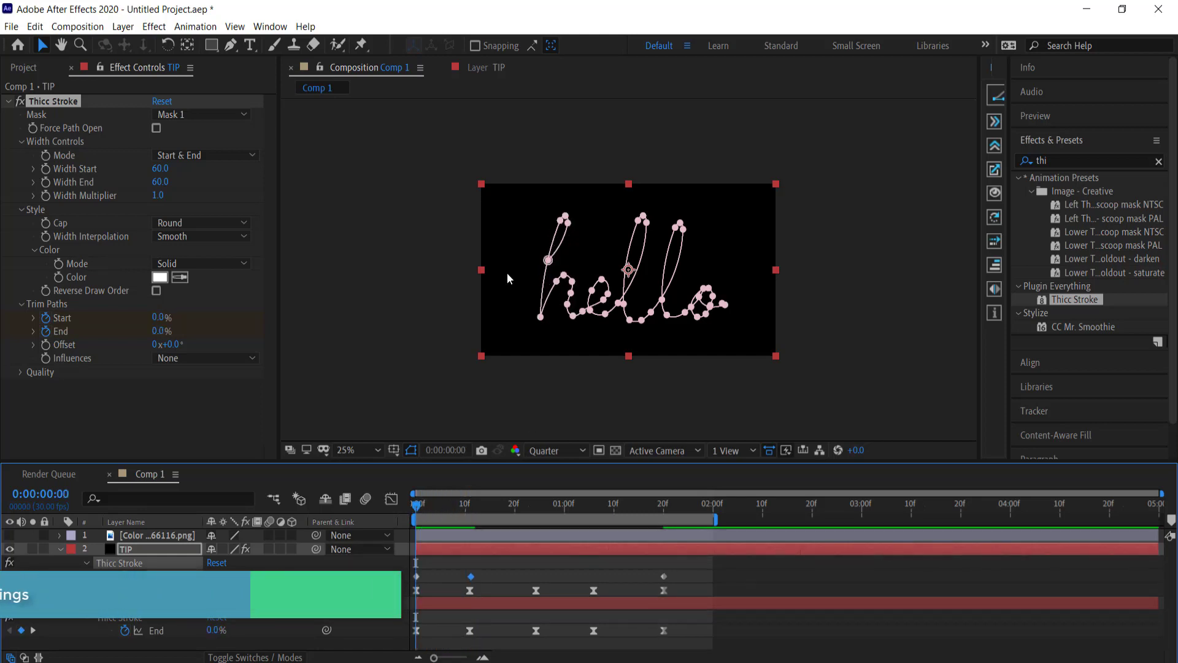
- Preview the tip following the stroke, then set its trim Start to 100% at the end
click(460, 266)
key(space)
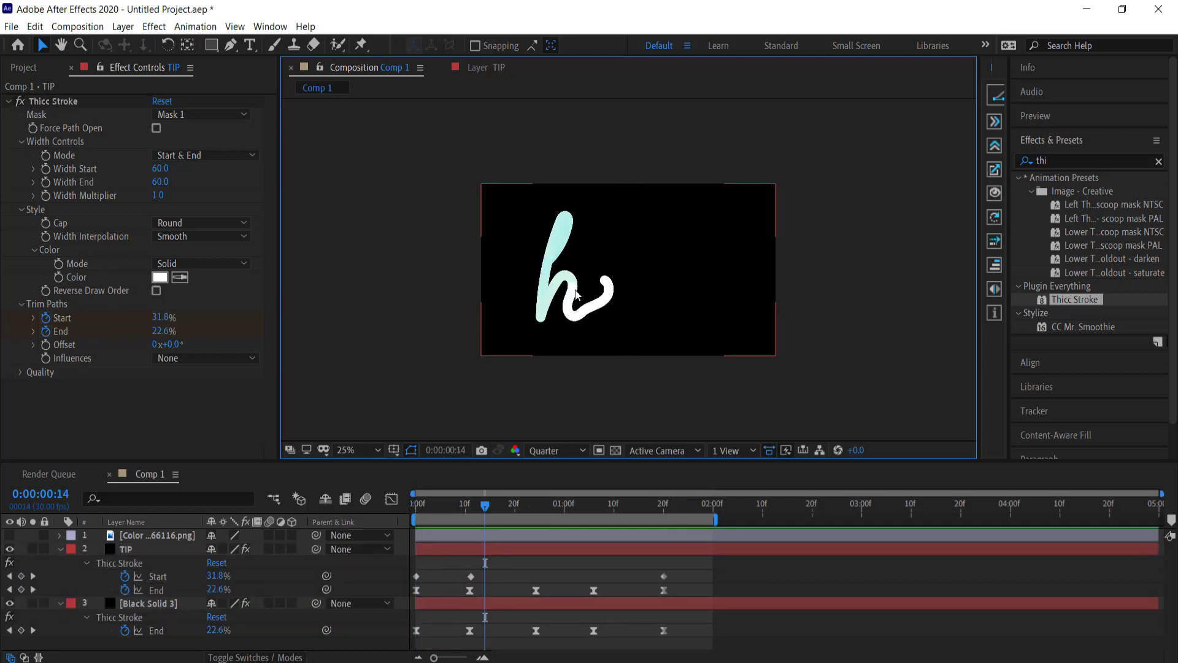
drag(487, 509, 665, 514)
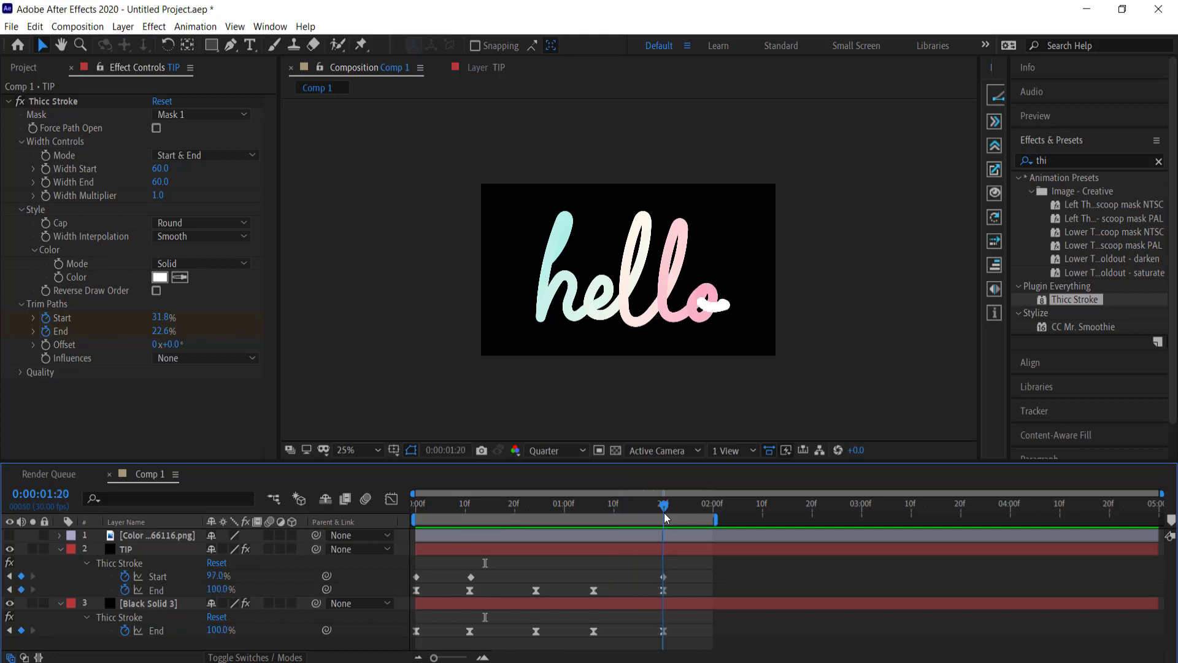
drag(669, 511, 682, 508)
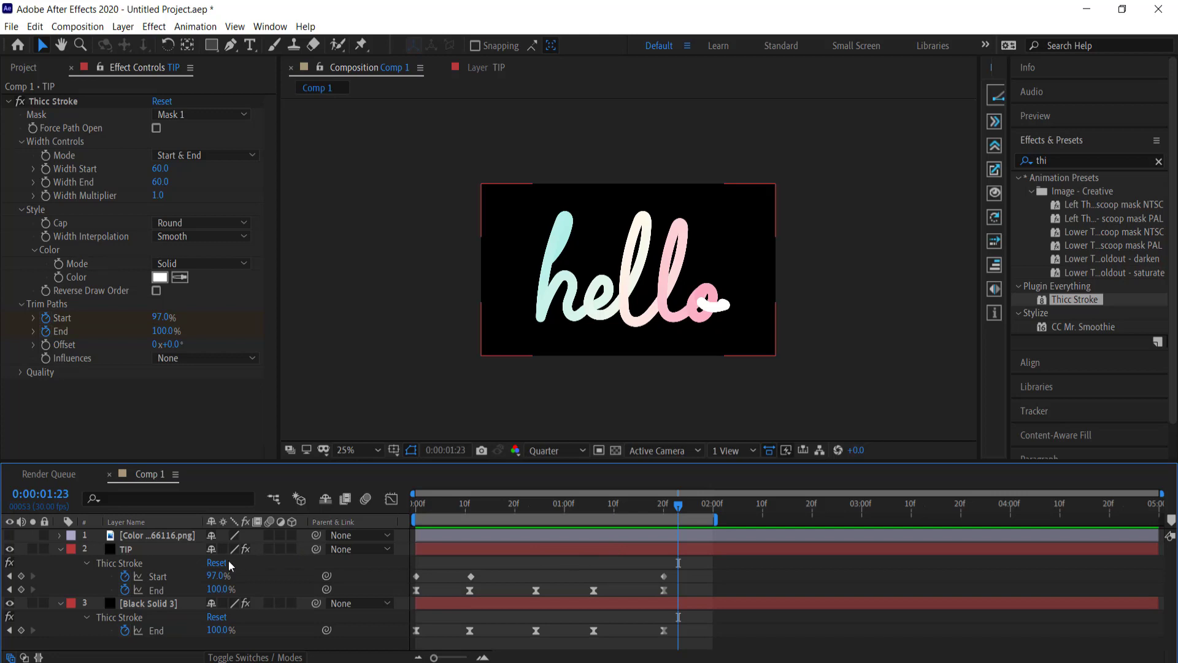
drag(218, 576, 241, 575)
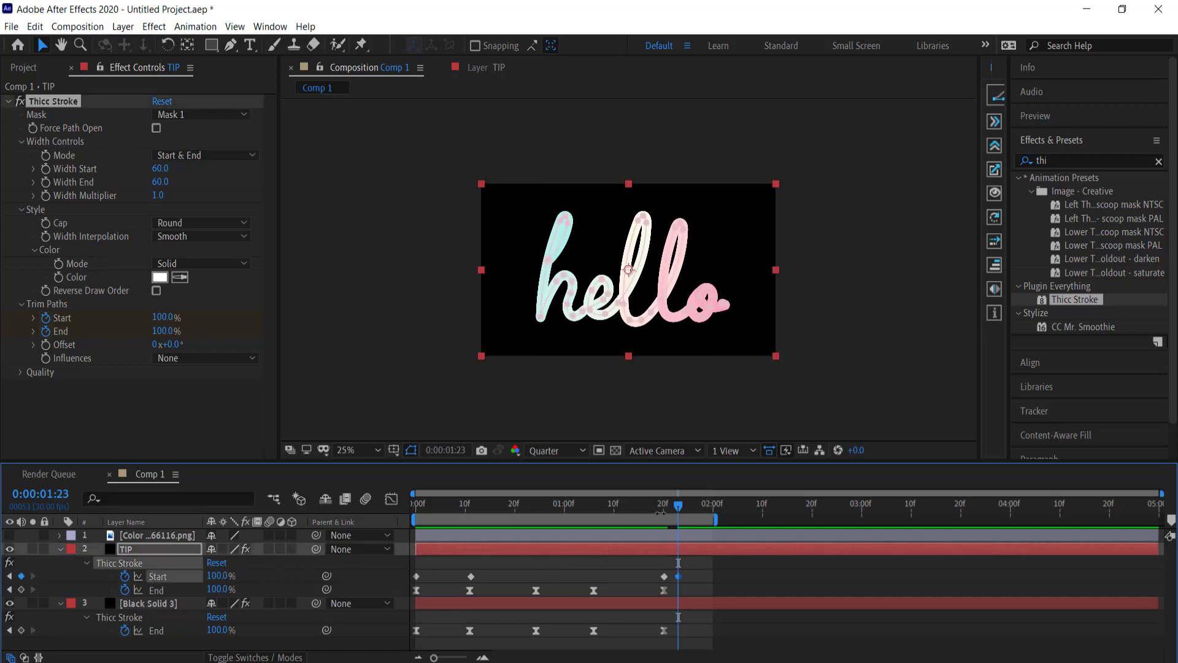
- Replay the write-on preview from the beginning
drag(680, 509, 314, 503)
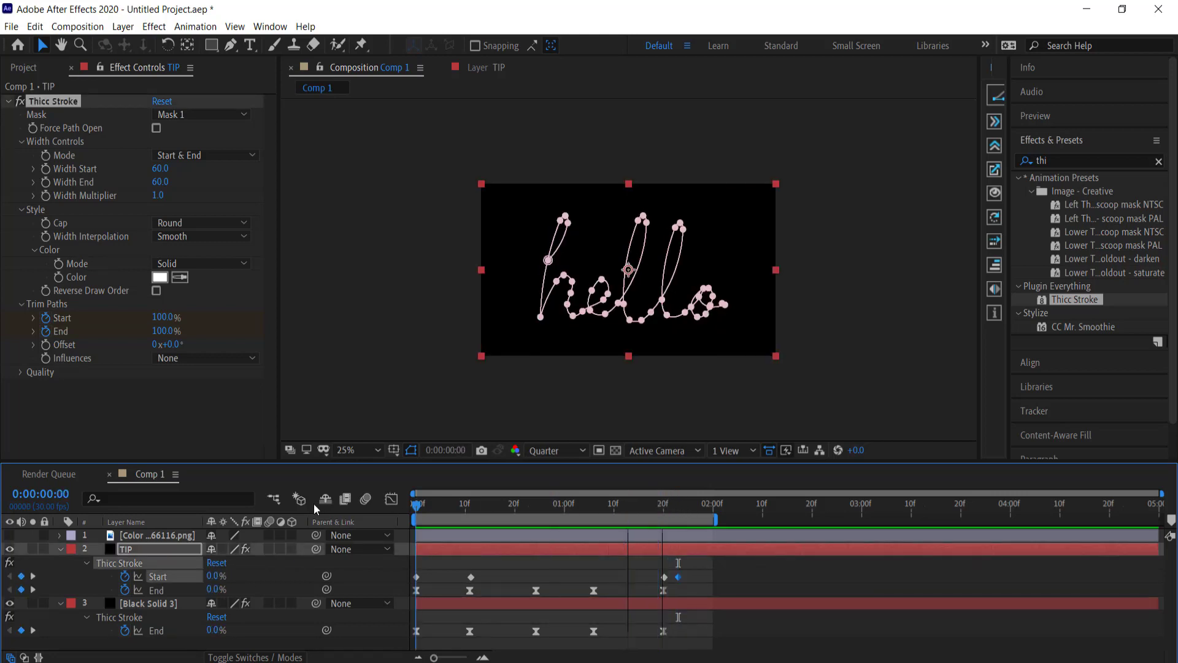
click(877, 300)
key(space)
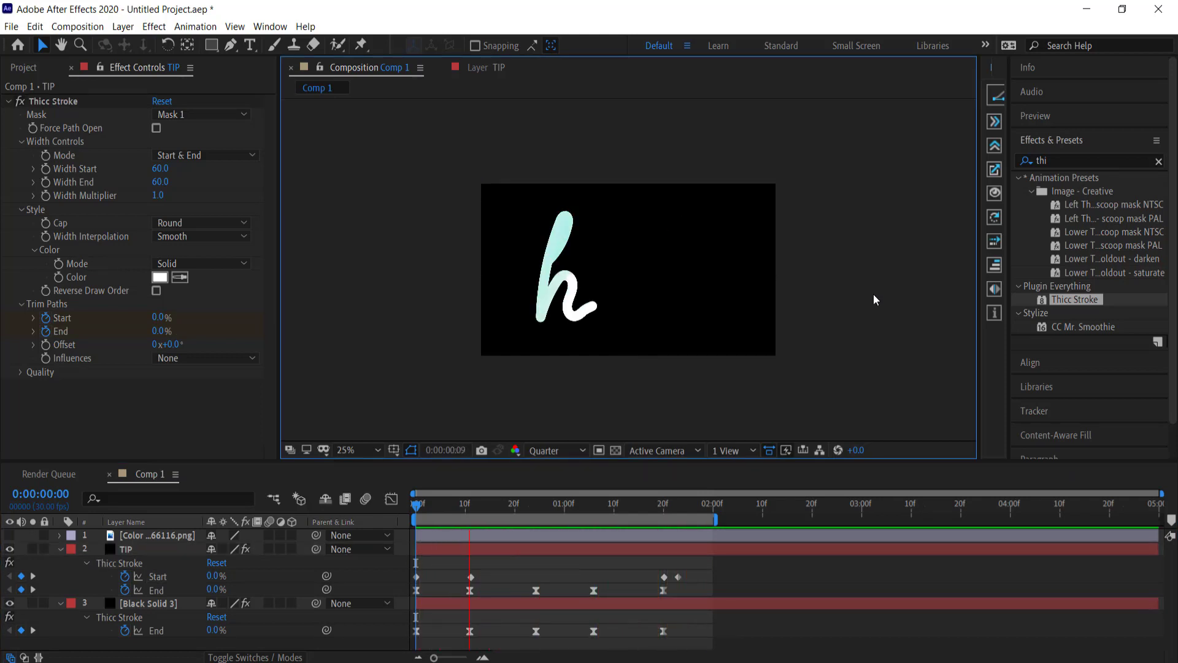
key(space)
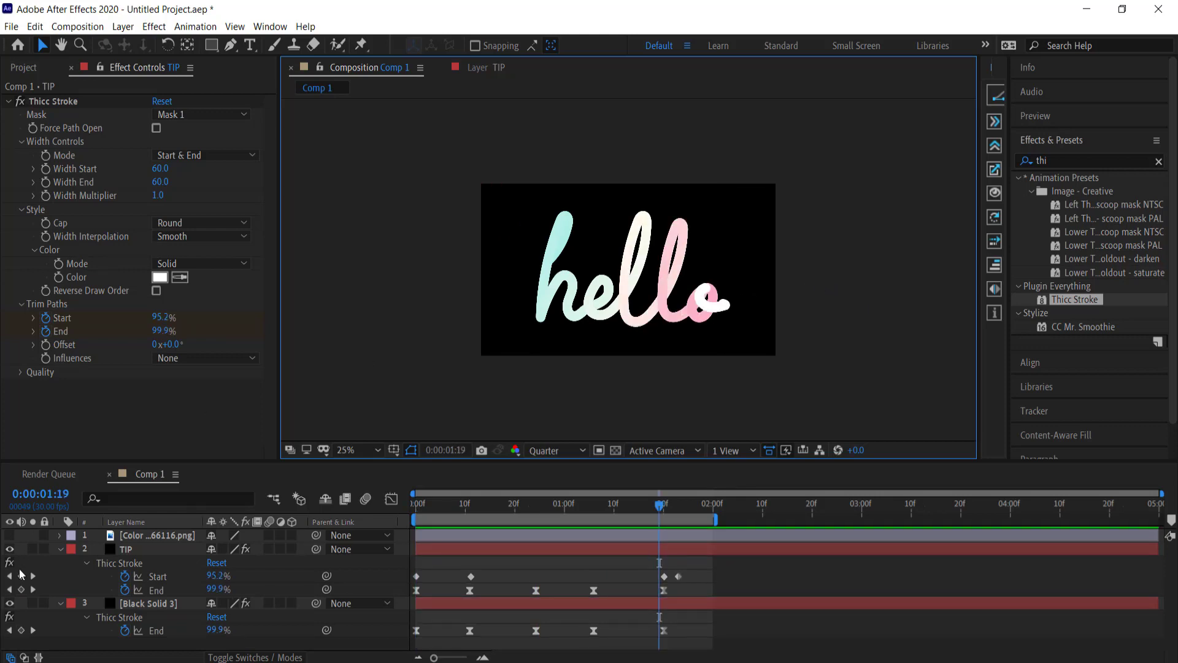
- Collapse TIP and Black Solid 3, select both, and pre-compose them as Pre-comp 1
click(60, 550)
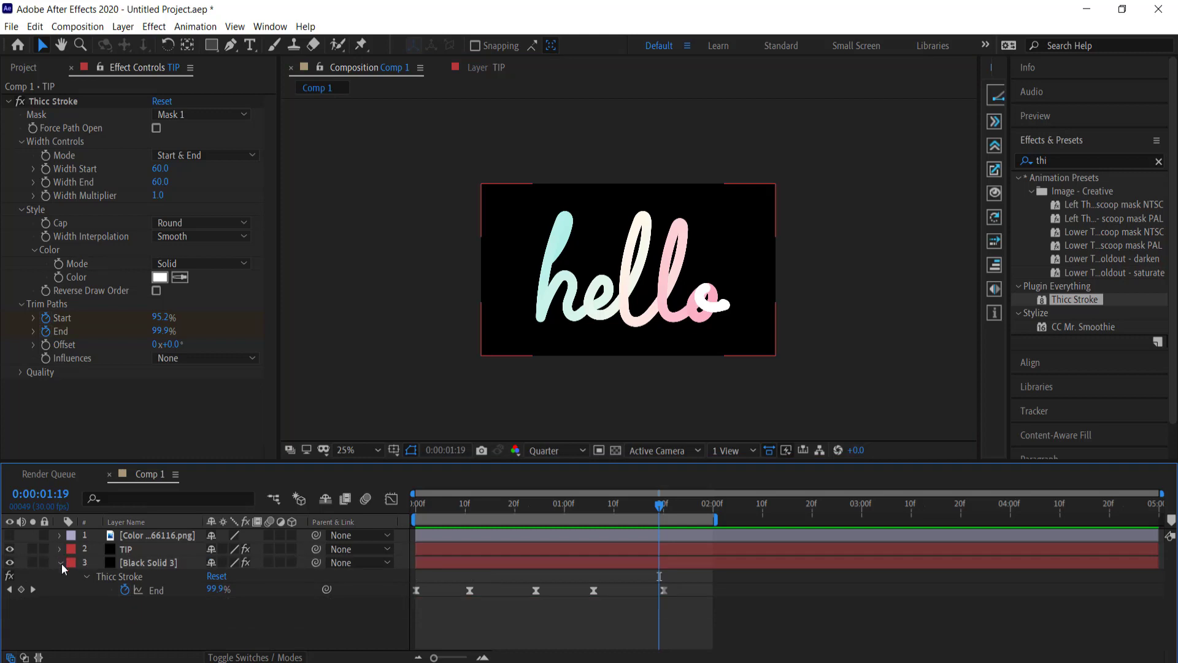
click(60, 563)
click(141, 563)
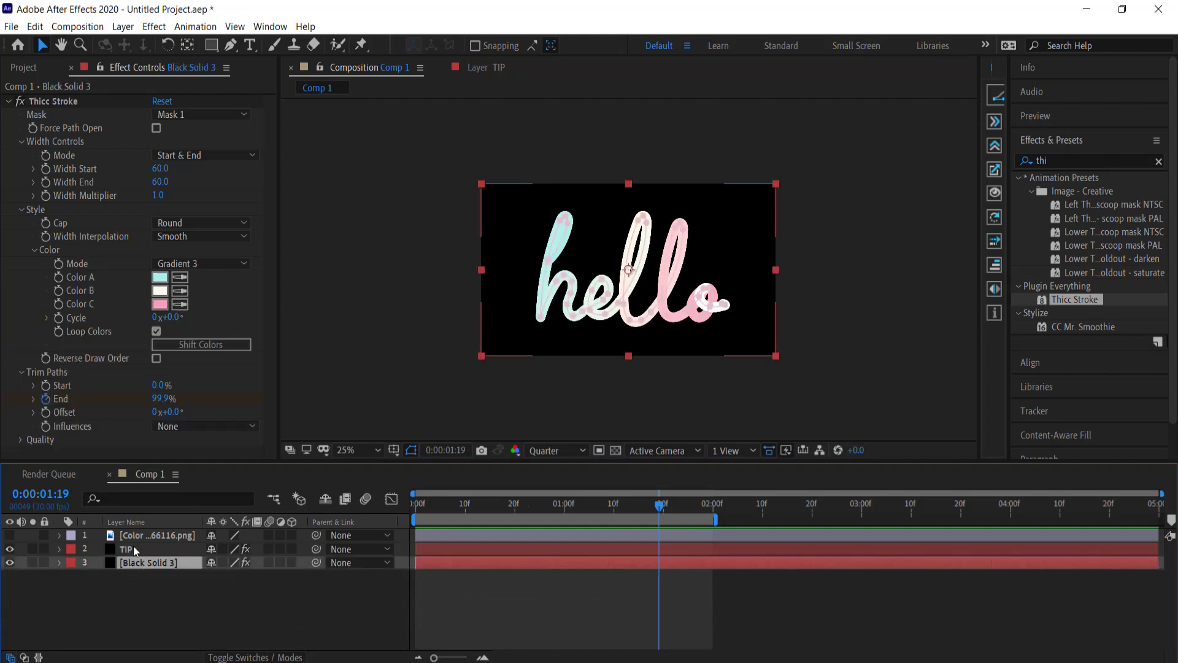
shift+click(130, 548)
right_click(130, 555)
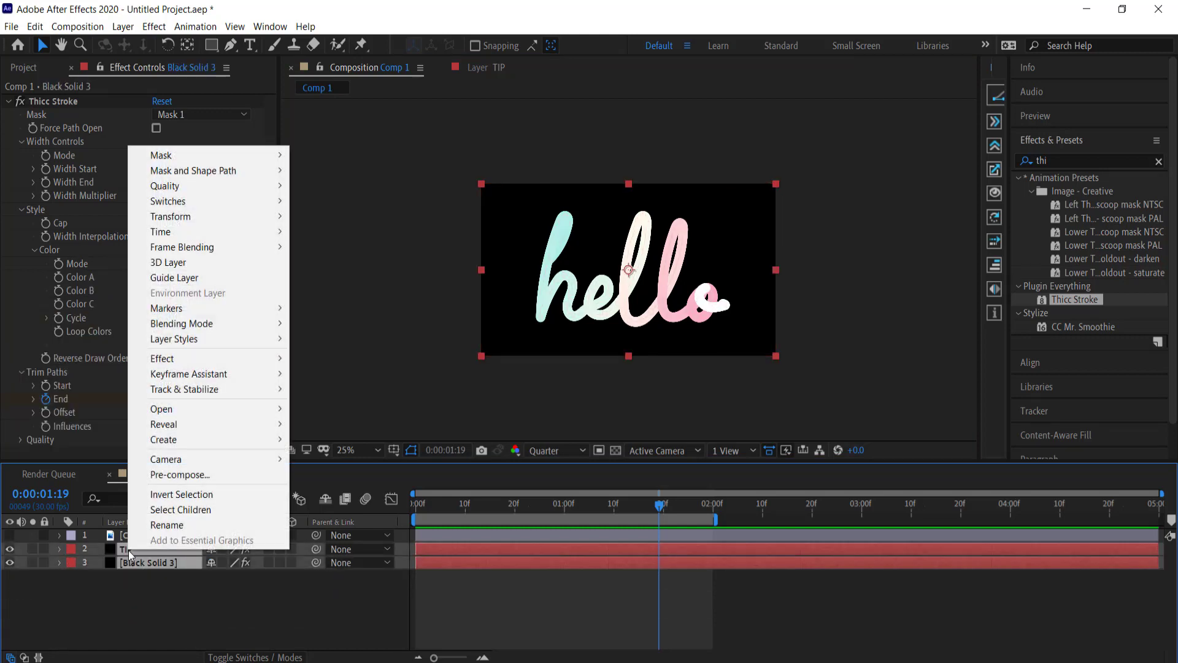
click(184, 474)
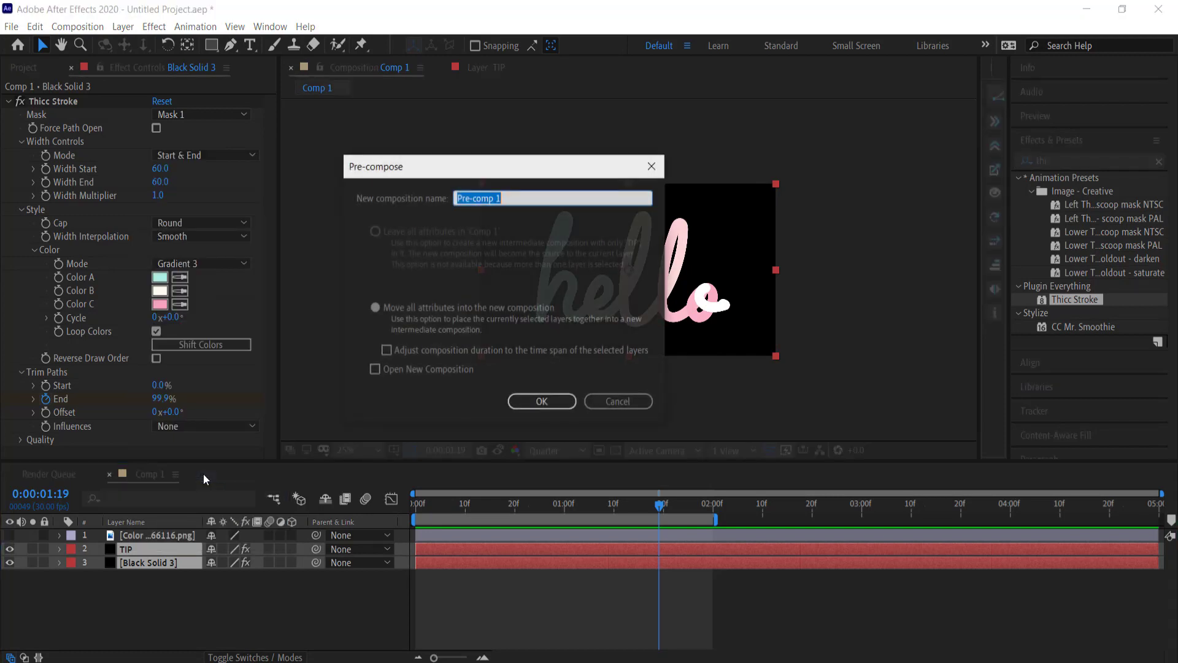
click(547, 407)
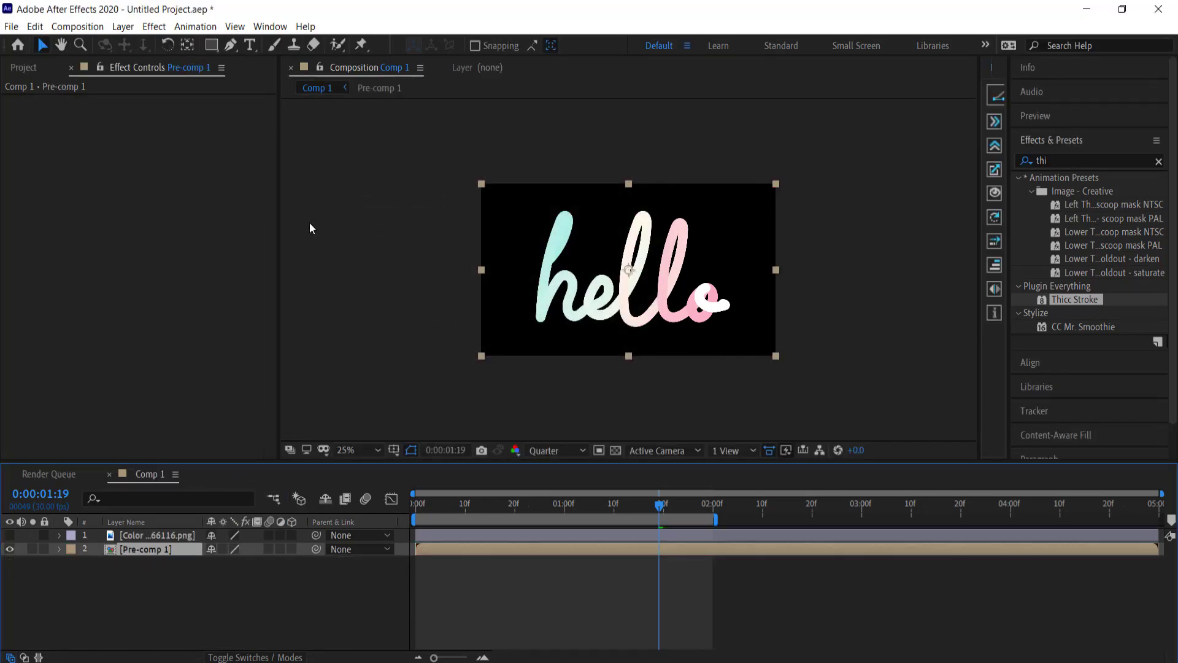
- Start a new solid, cancel it, and show the colour swatch image layer
right_click(230, 597)
mouse_move(300, 446)
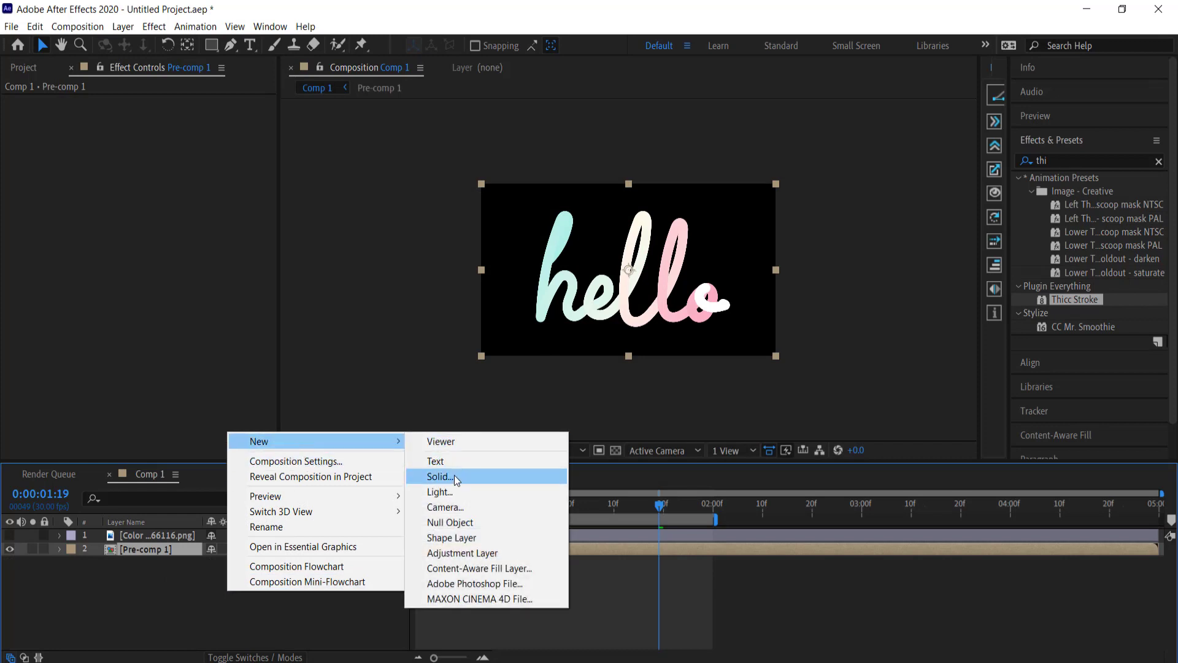
click(454, 475)
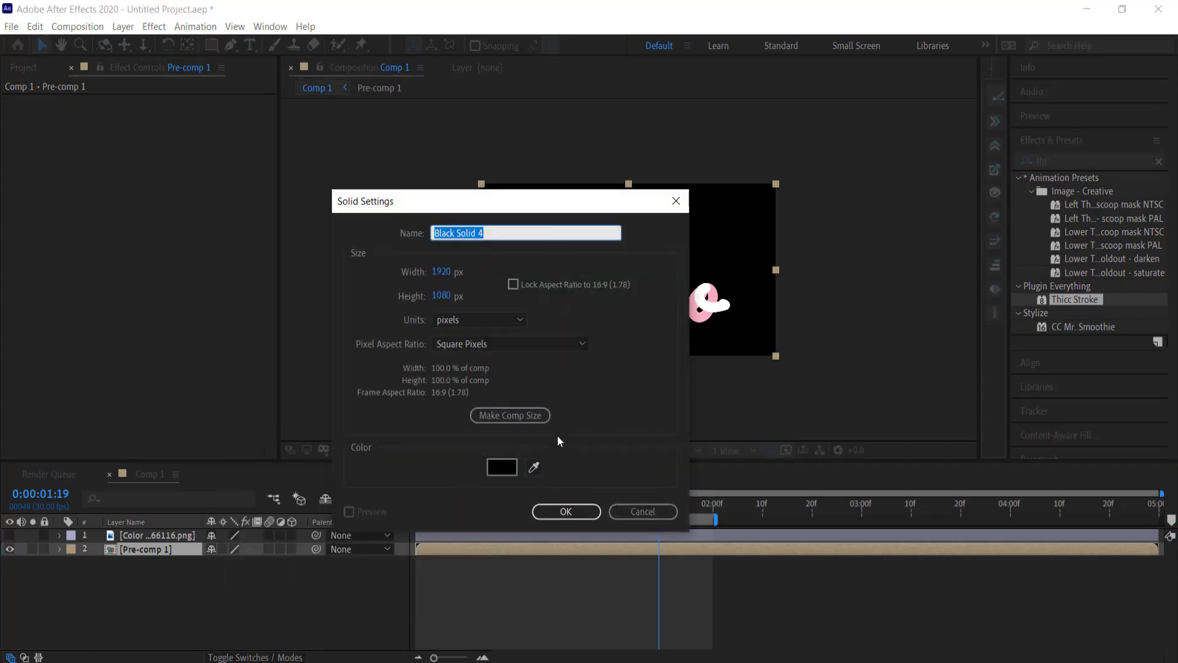
click(641, 509)
click(9, 535)
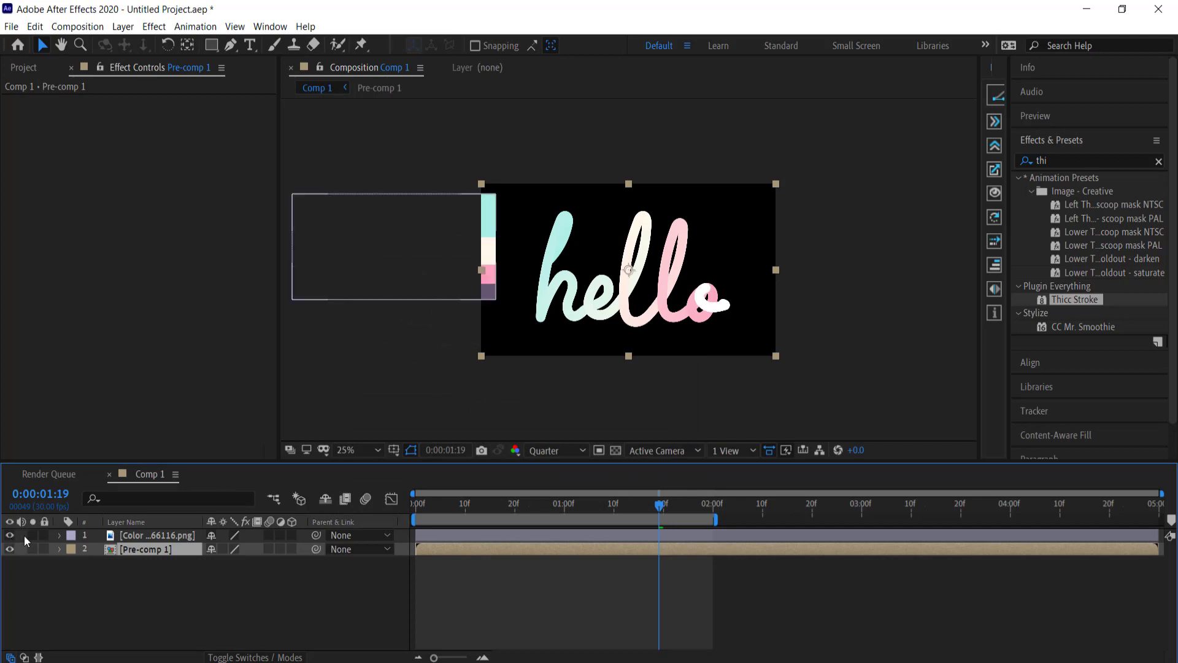
- Create a solid sampled from the swatch purple, hide the swatches, and place it below Pre-comp 1
right_click(179, 573)
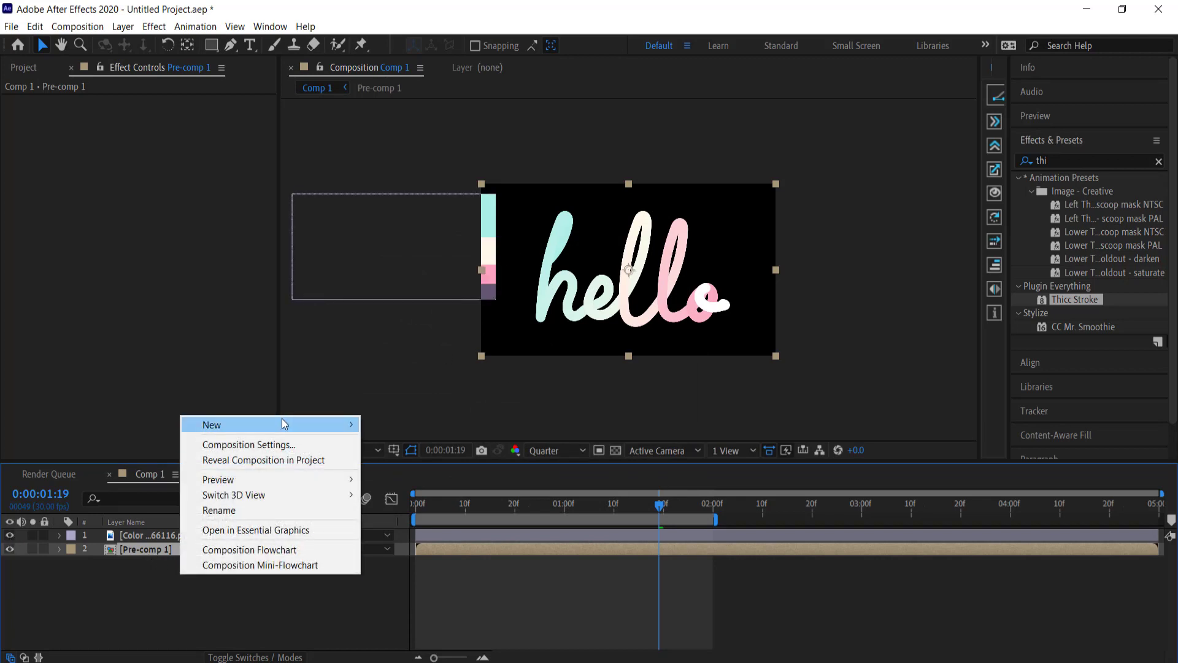
mouse_move(284, 423)
click(407, 460)
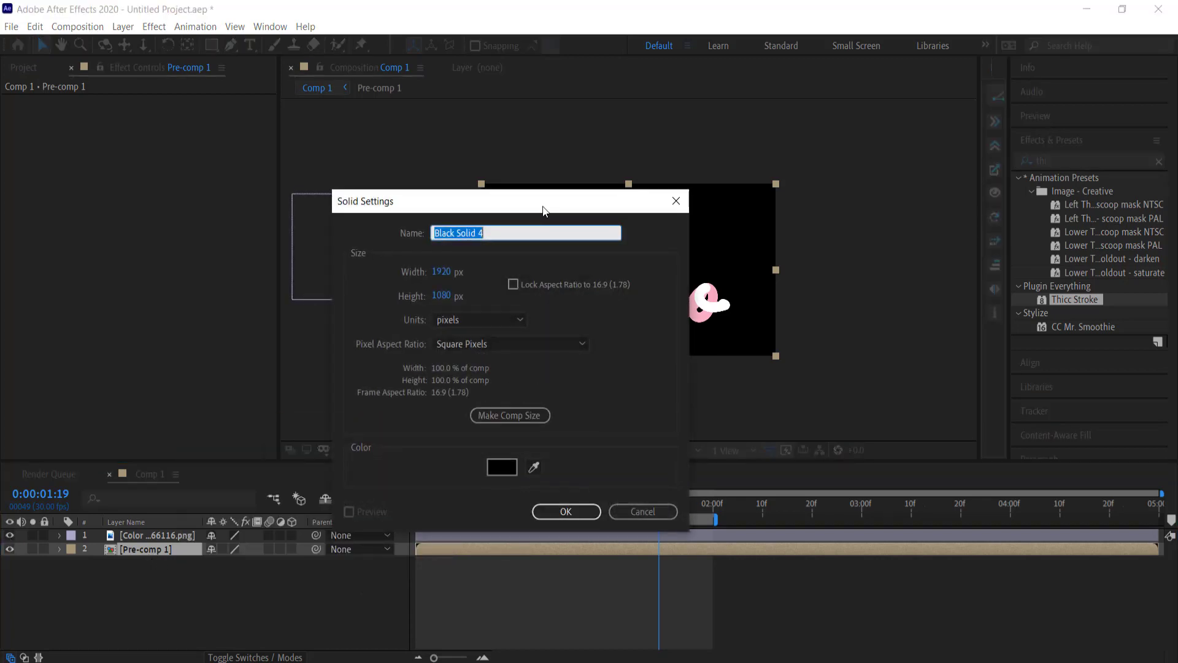
drag(544, 207, 889, 260)
click(884, 521)
click(492, 291)
click(917, 566)
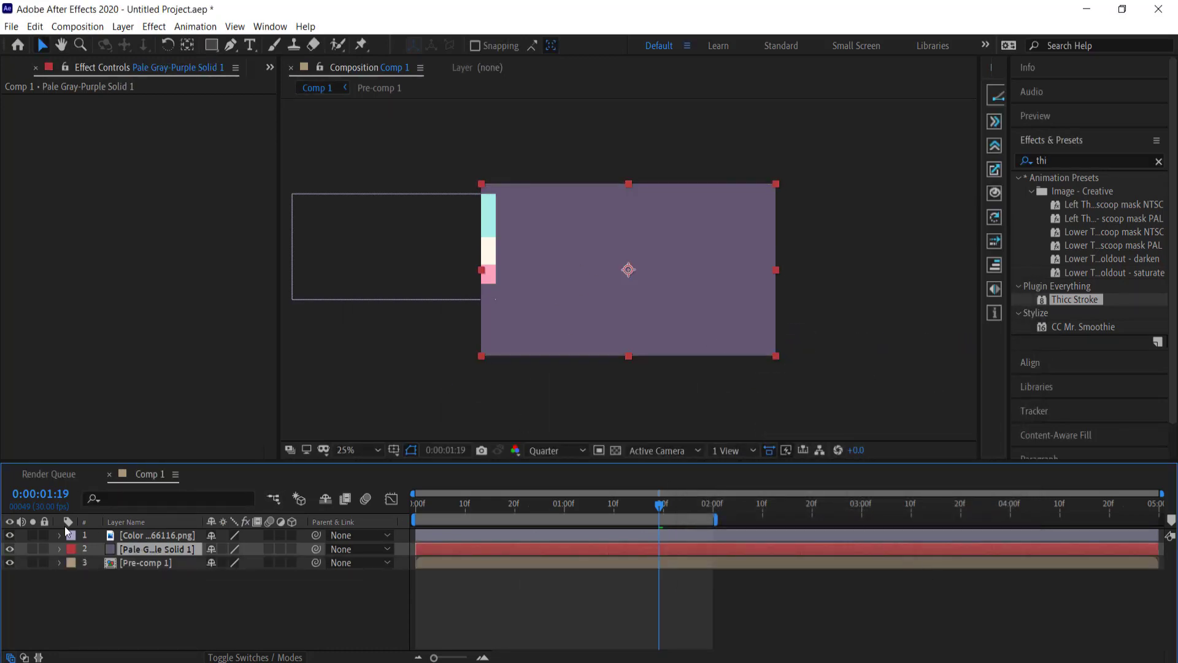
click(11, 535)
drag(139, 559, 138, 569)
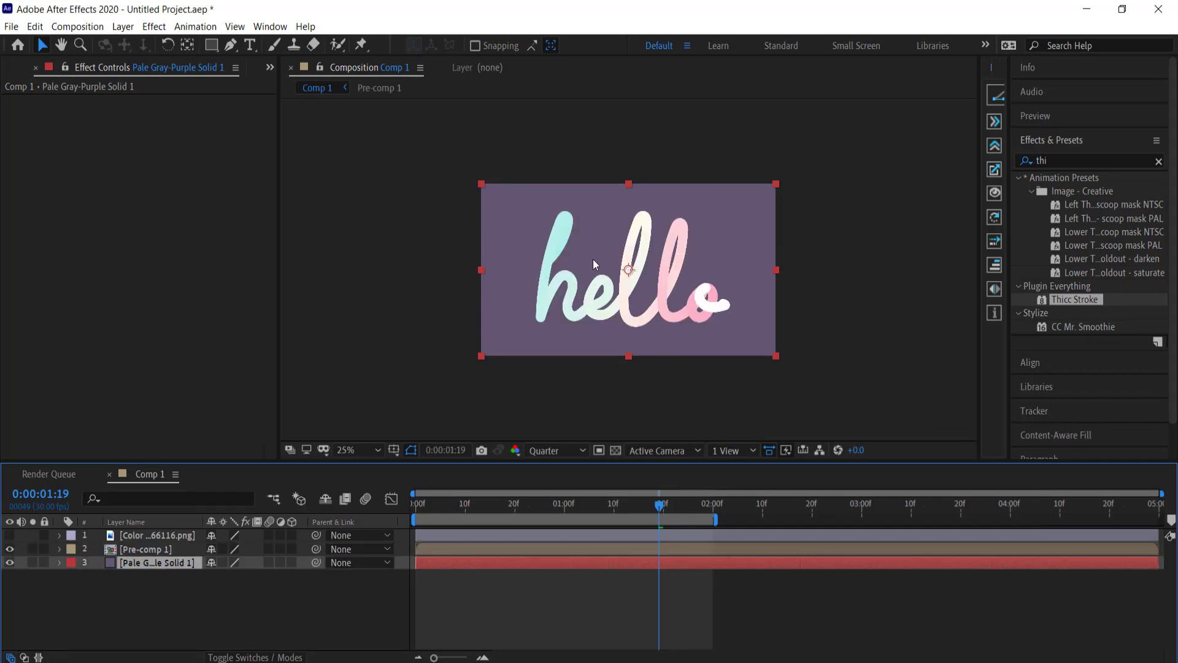
- Nudge the hello lettering slightly and apply Drop Shadow to Pre-comp 1
click(156, 549)
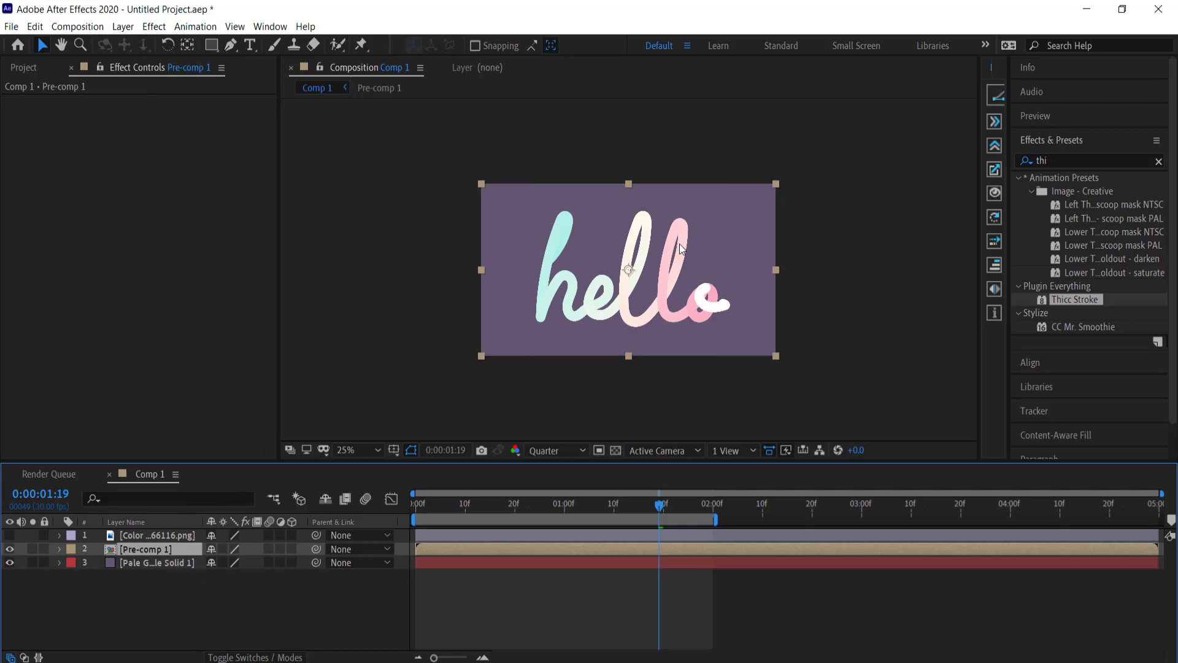
drag(650, 297, 643, 295)
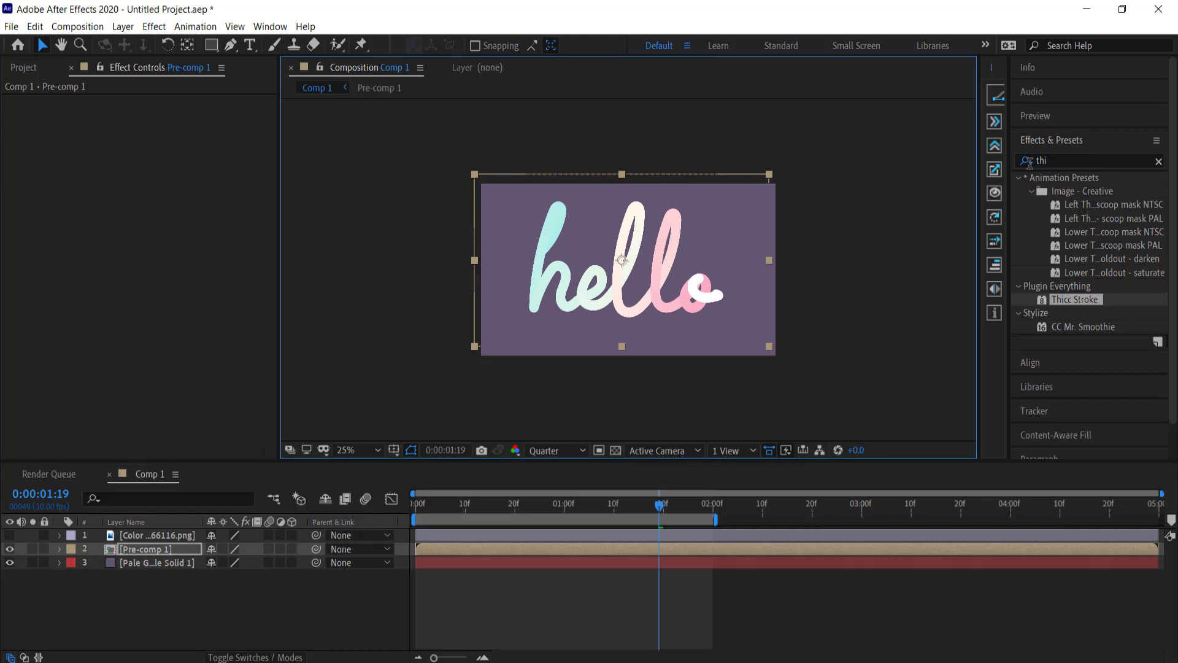
click(1071, 161)
text(drop)
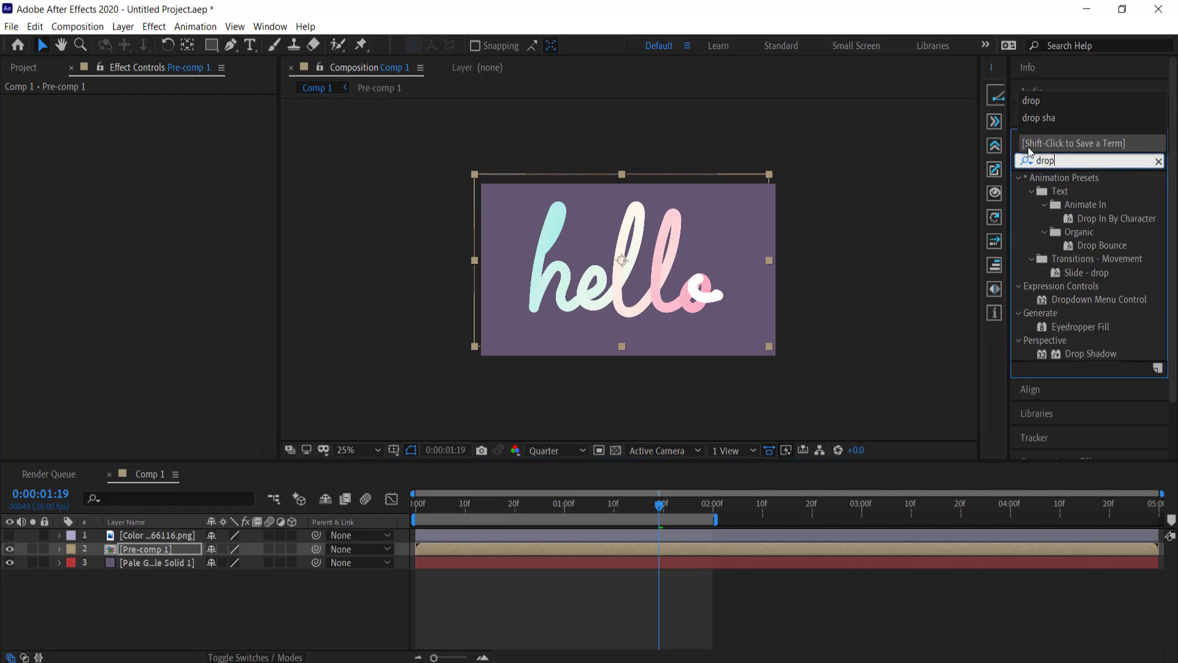
drag(1083, 351, 135, 546)
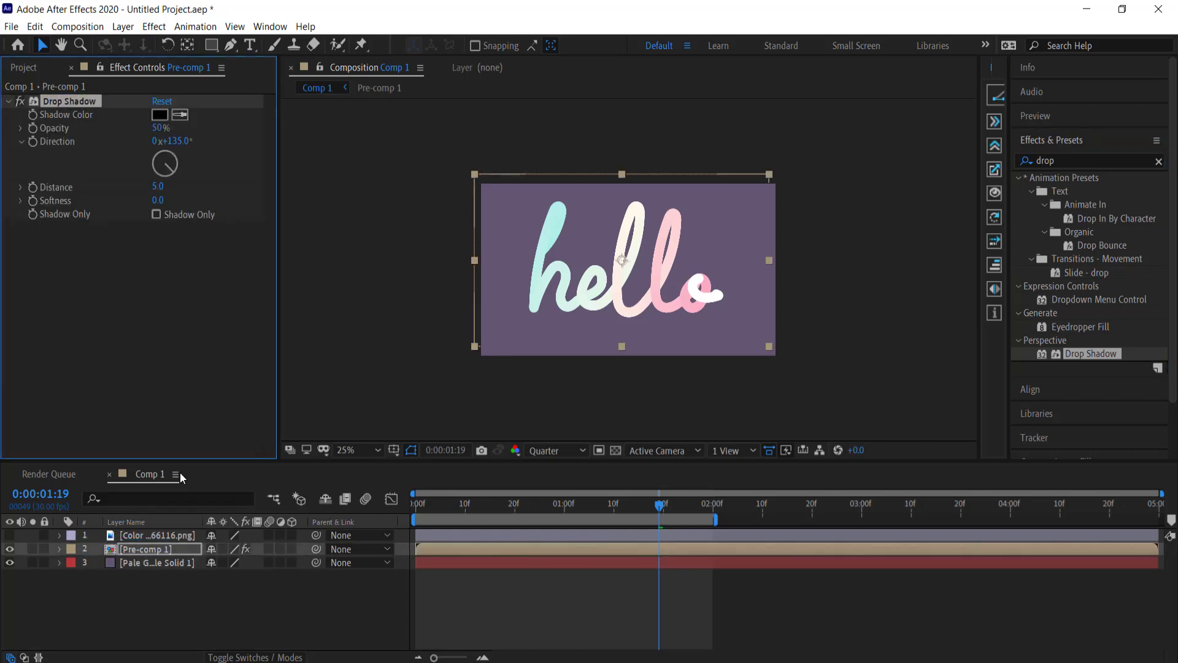
- Set the drop shadow to 70% opacity and distance 30, then preview the animation
click(159, 551)
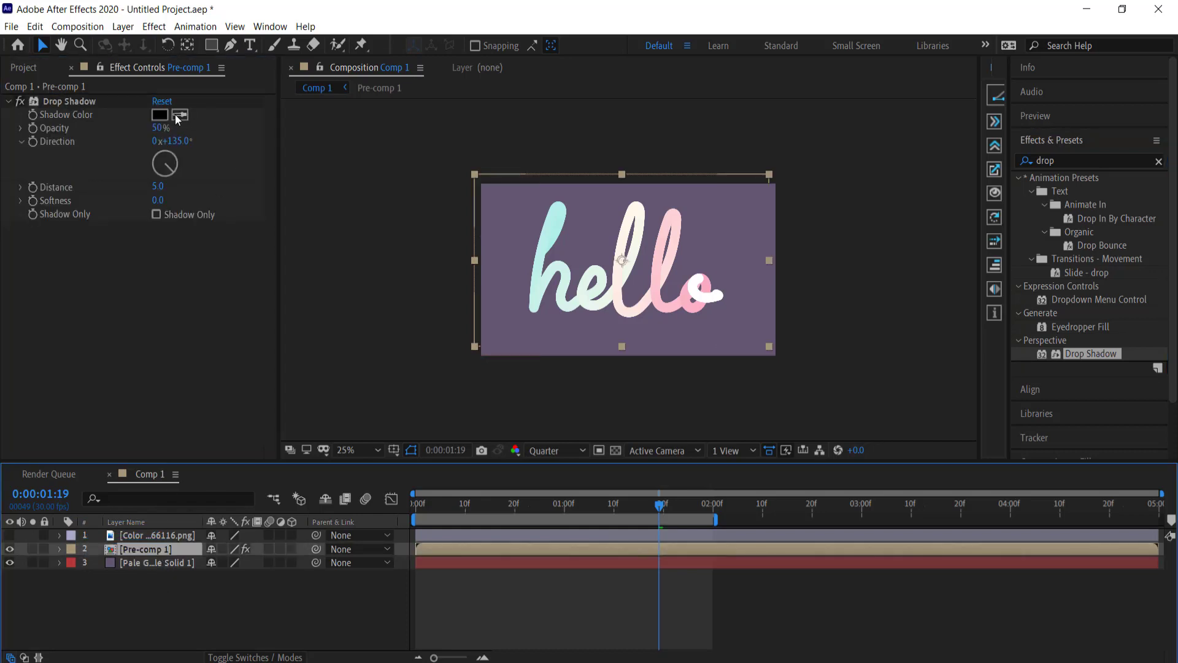
drag(161, 127, 168, 128)
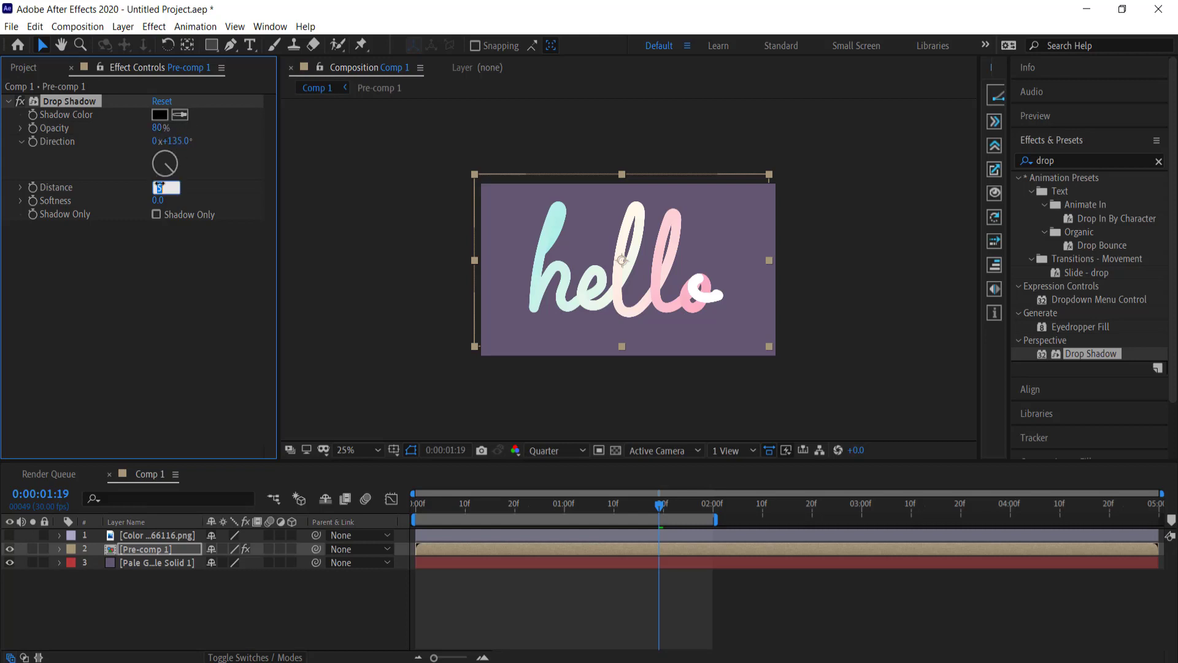
text(15)
key(Return)
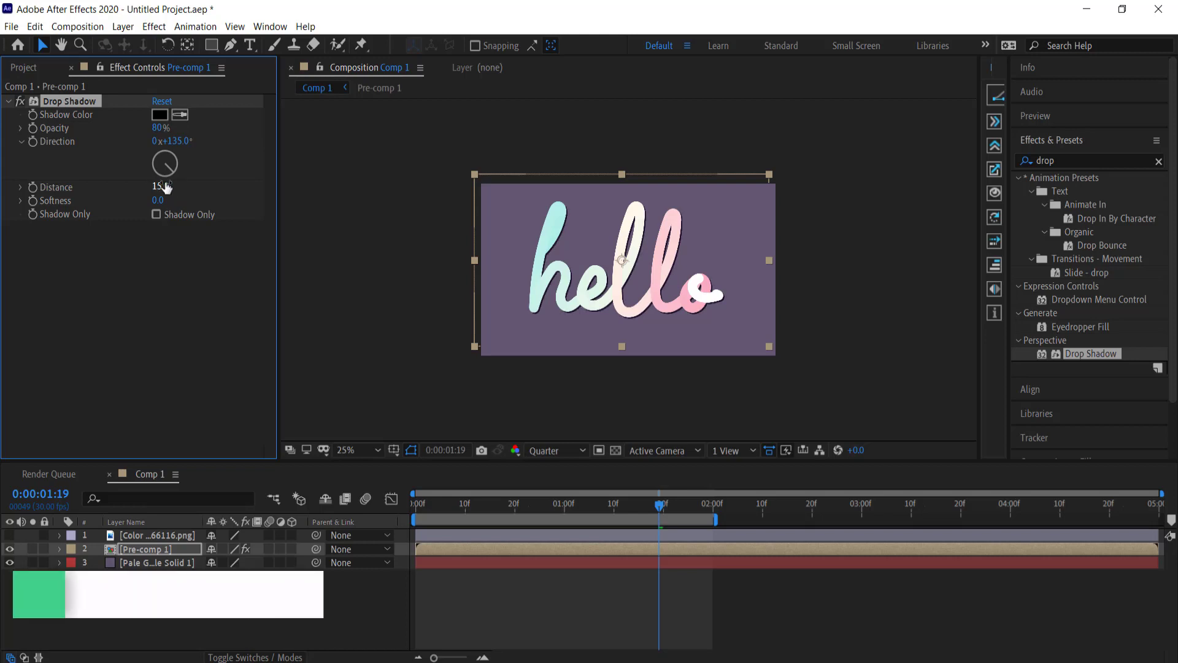
drag(158, 186, 167, 186)
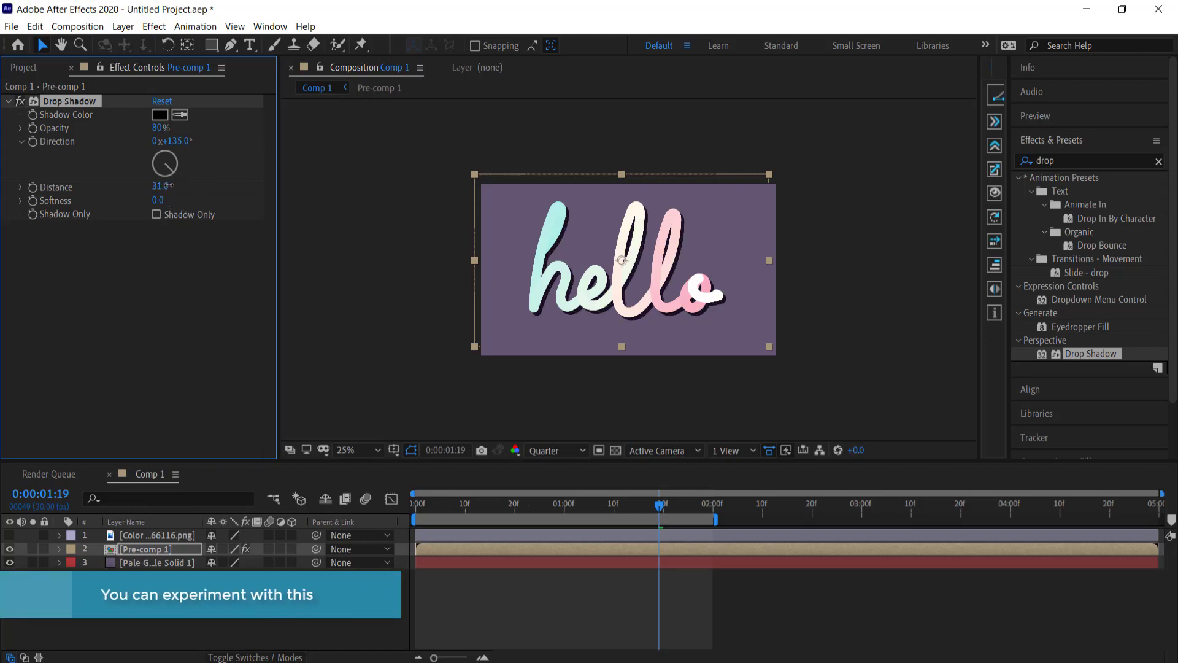
click(158, 188)
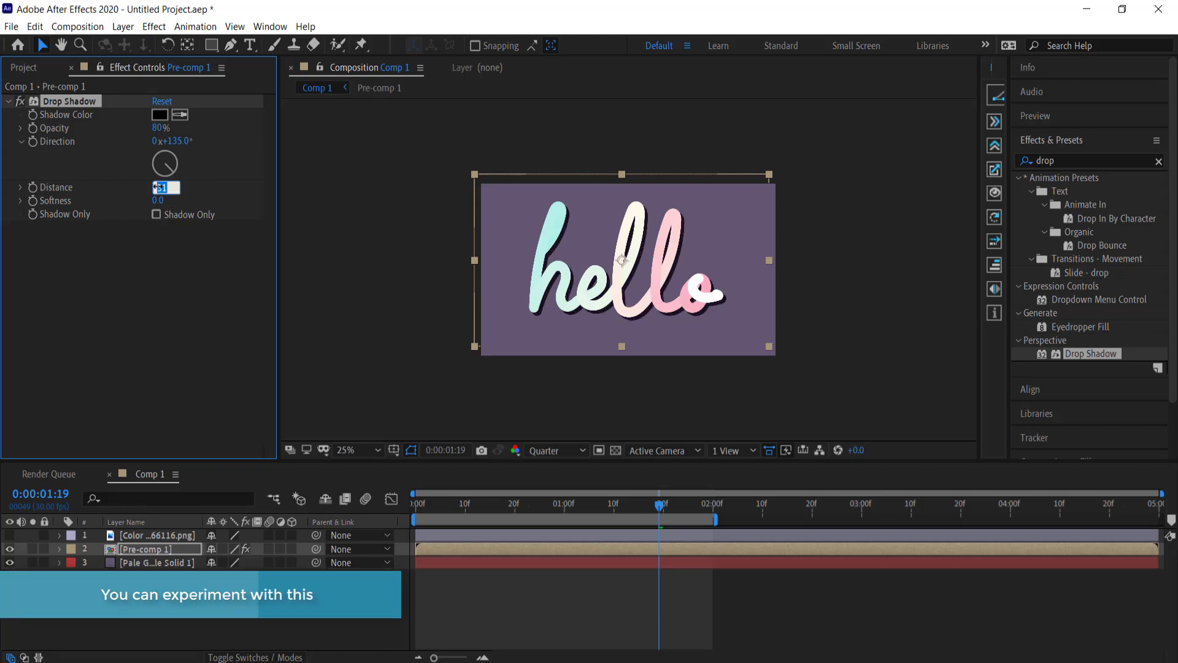
text(30)
key(Return)
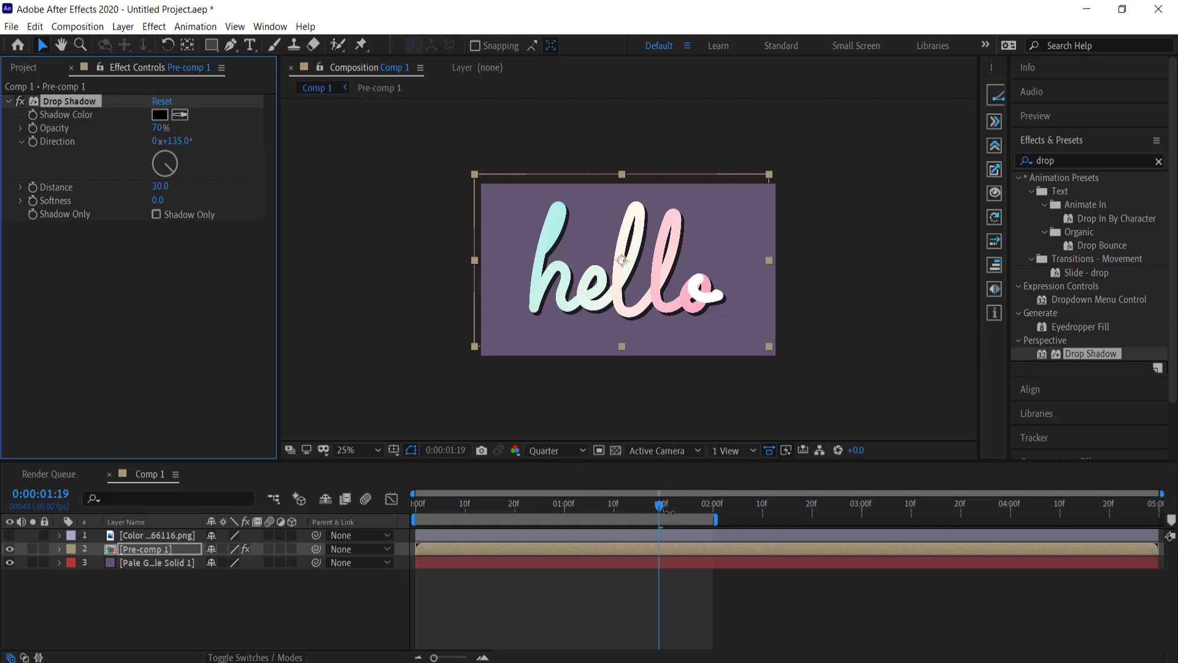
key(space)
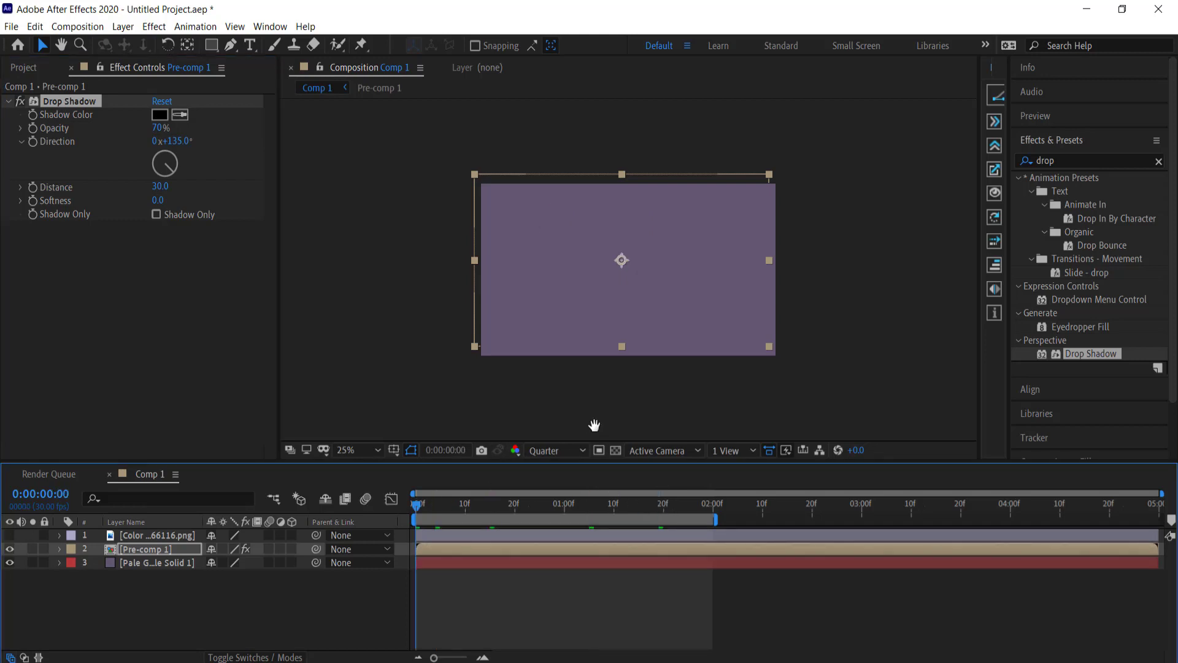
key(space)
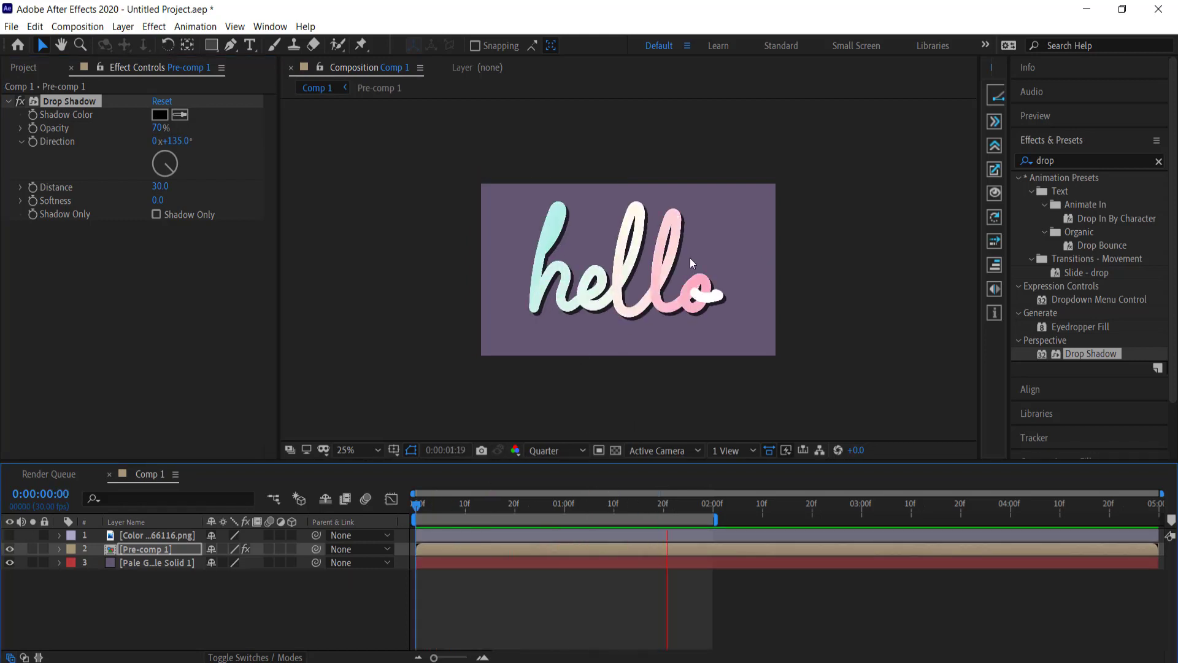